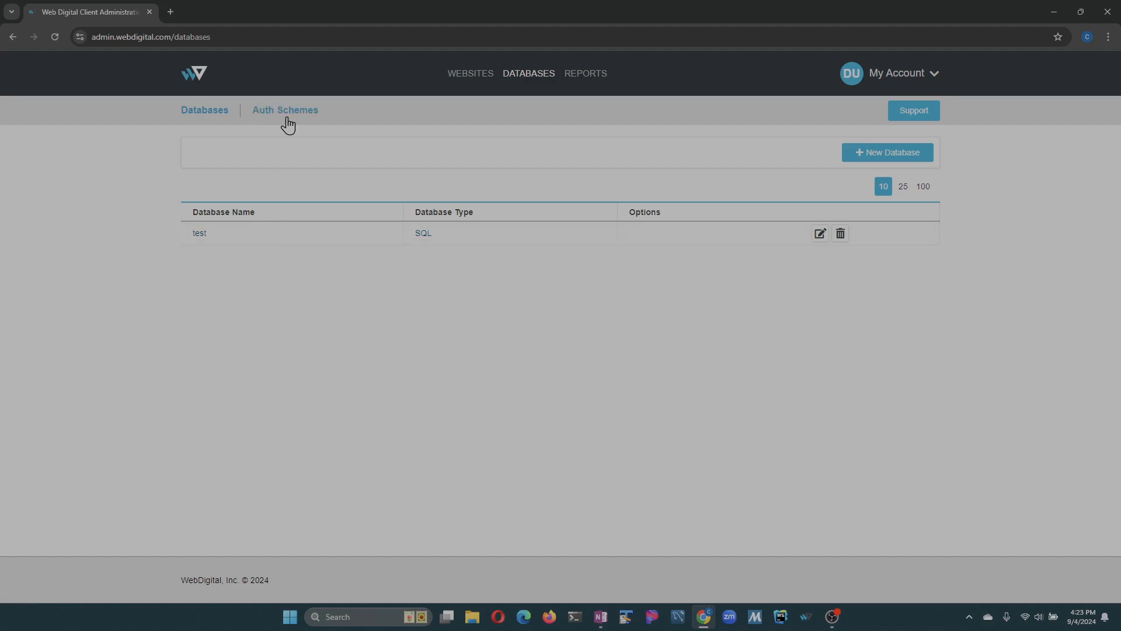
- Create a new auth scheme named Authentication, keeping the default table, column and session settings
{"action": "left_click", "coordinate": [297, 120]}
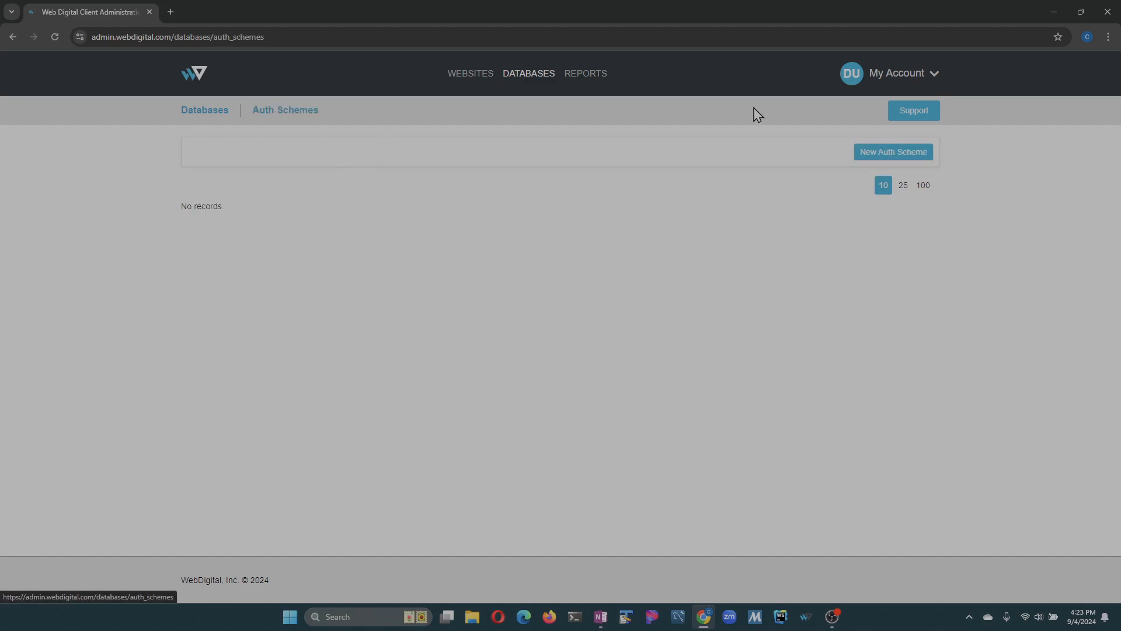
{"action": "left_click", "coordinate": [894, 154]}
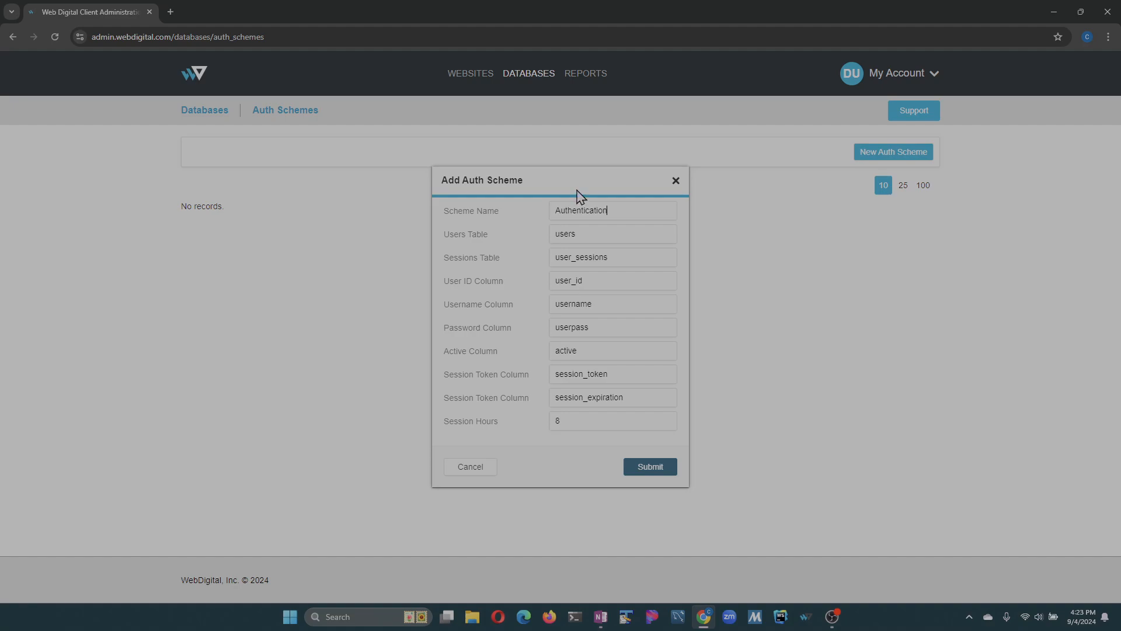
{"action": "left_click", "coordinate": [647, 471]}
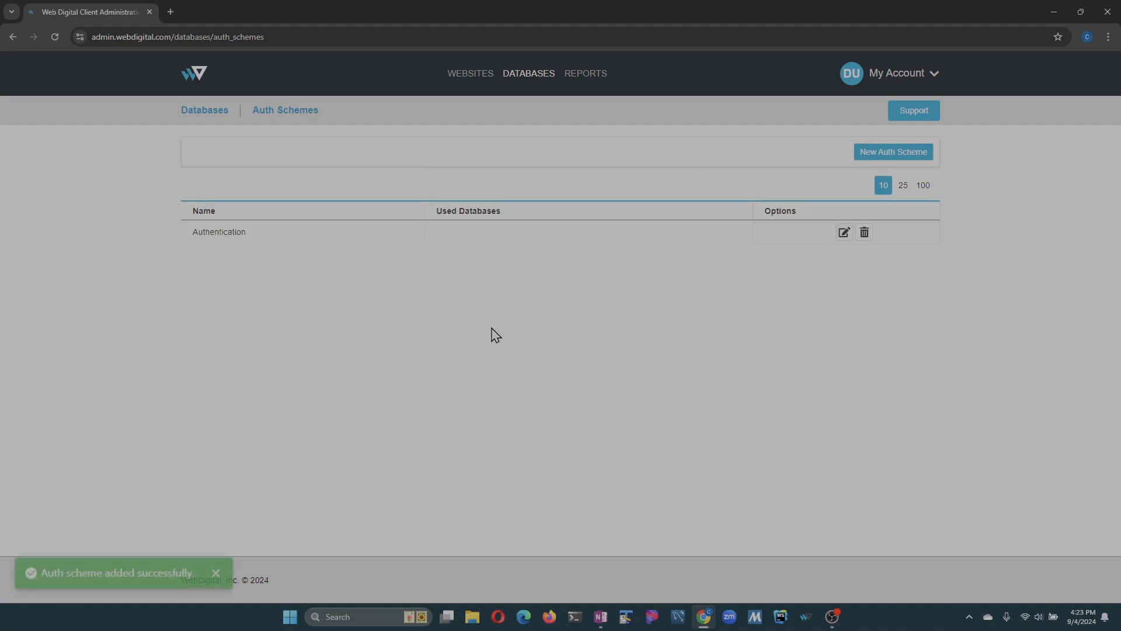
{"action": "left_click", "coordinate": [217, 573]}
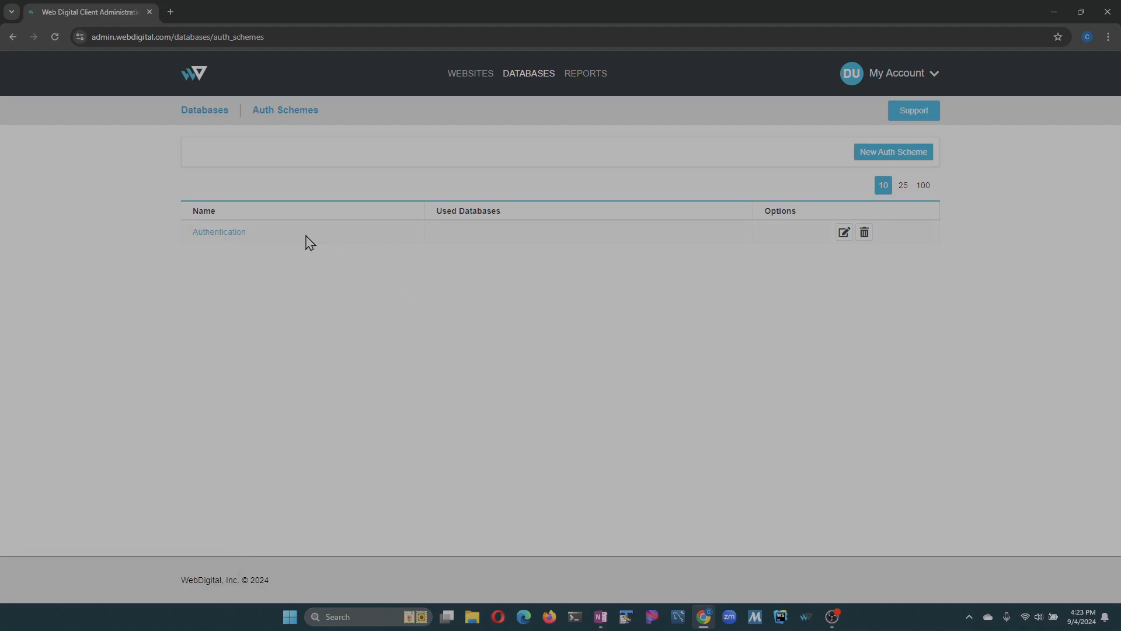
- Add the authentication tables to the test SQL database
{"action": "left_click", "coordinate": [217, 113]}
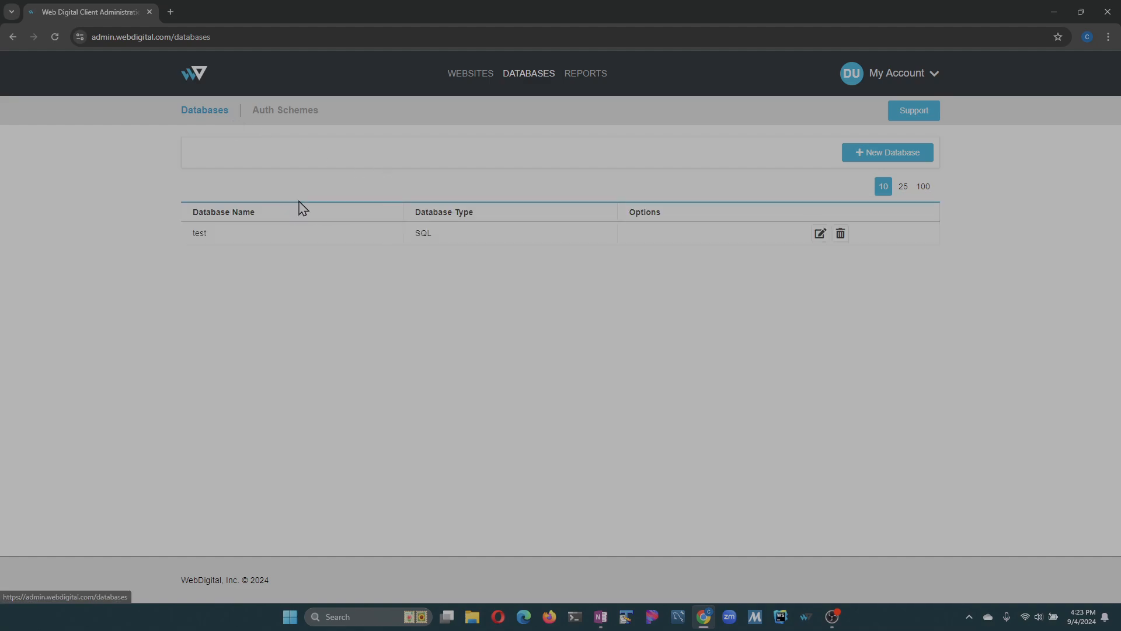
{"action": "left_click", "coordinate": [294, 242]}
{"action": "left_click", "coordinate": [829, 206]}
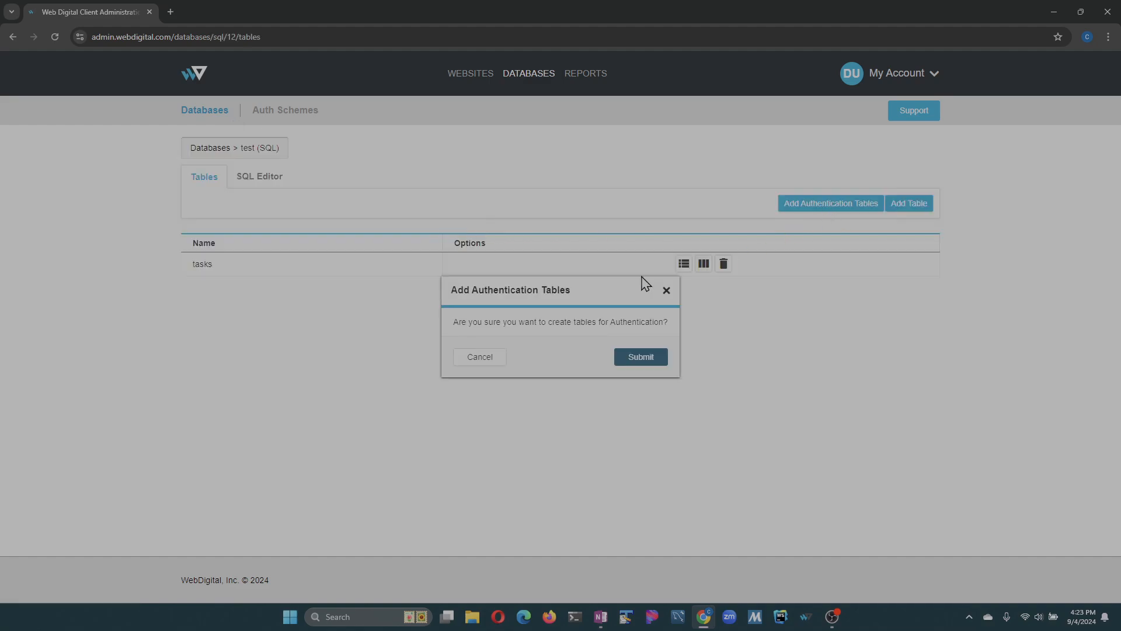
{"action": "left_click", "coordinate": [646, 357]}
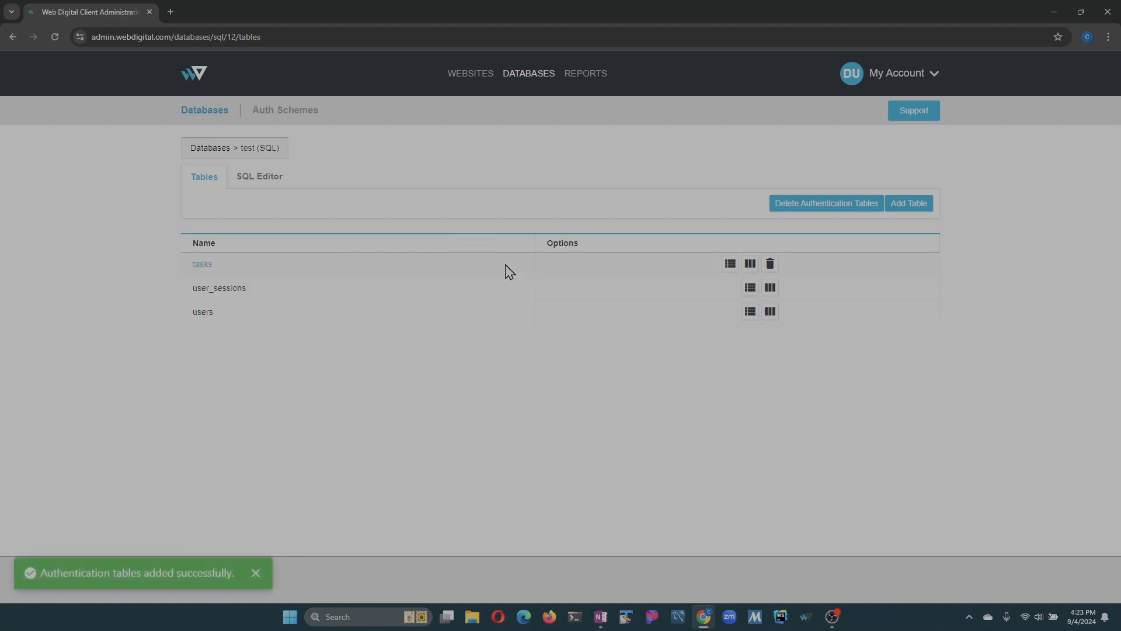
{"action": "left_click", "coordinate": [255, 576]}
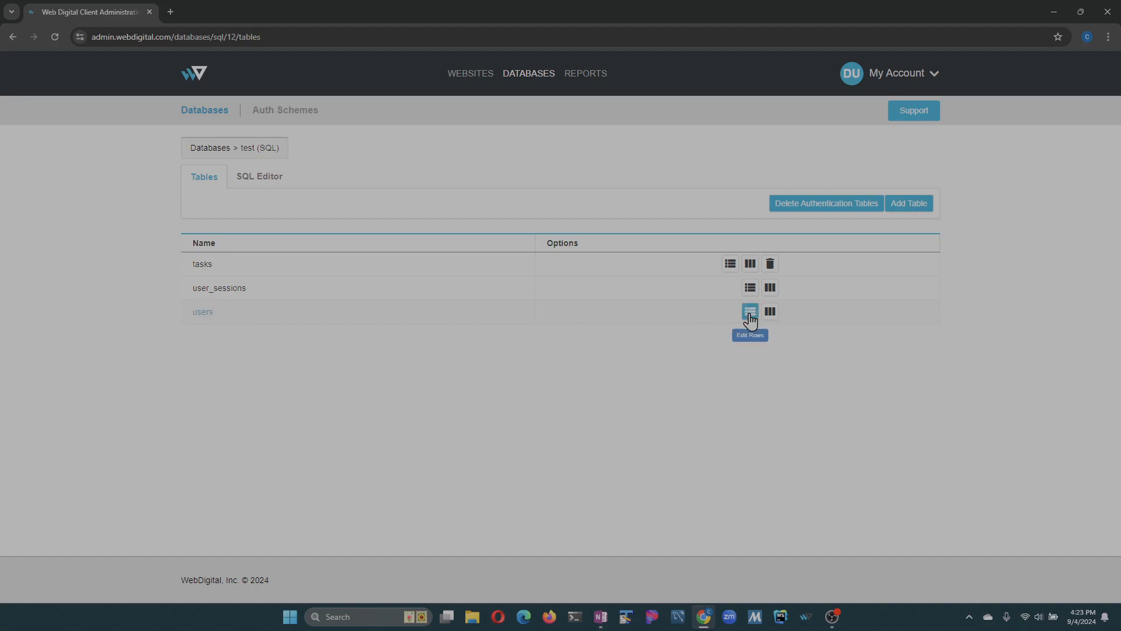
- Review the users table's columns and the form for adding a column, leaving the table unchanged
{"action": "left_click", "coordinate": [769, 311]}
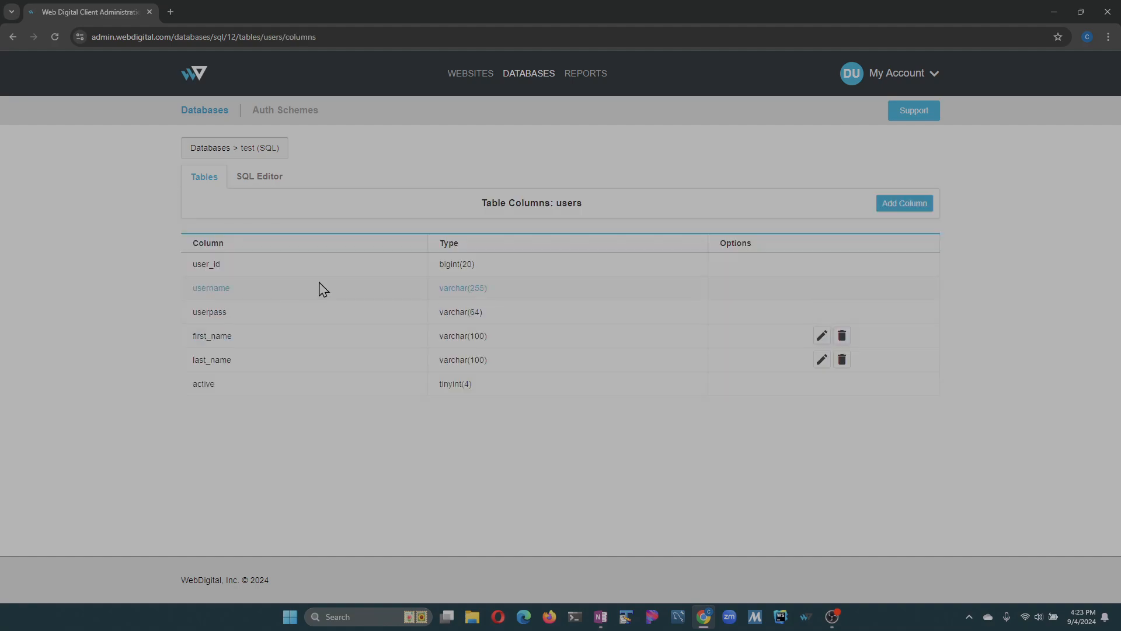
{"action": "left_click", "coordinate": [907, 206]}
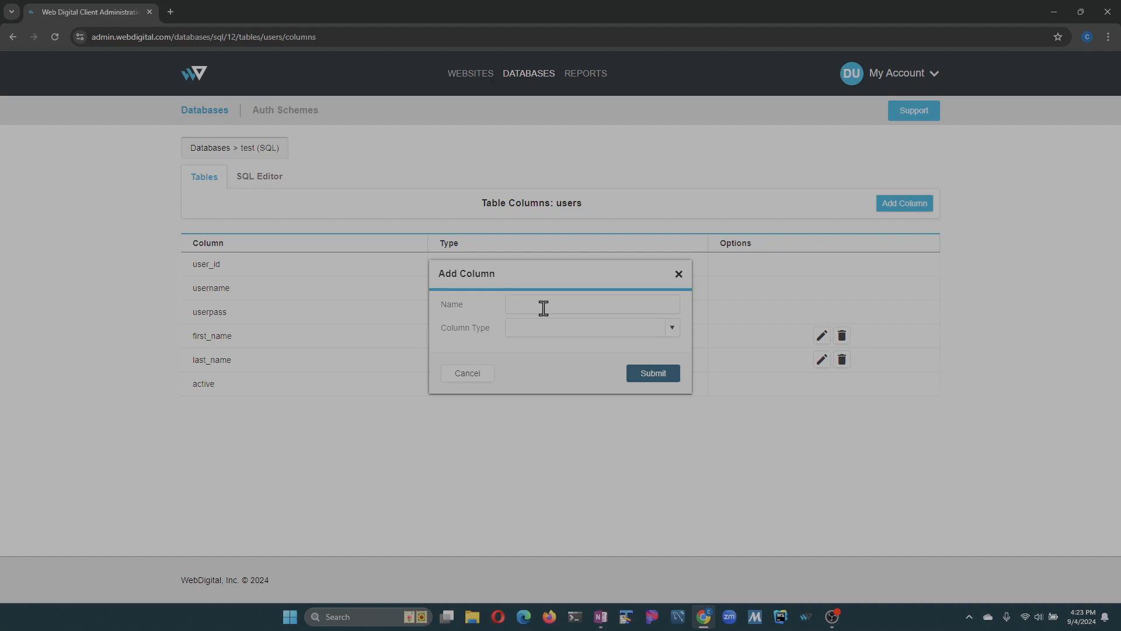
{"action": "left_click", "coordinate": [466, 377]}
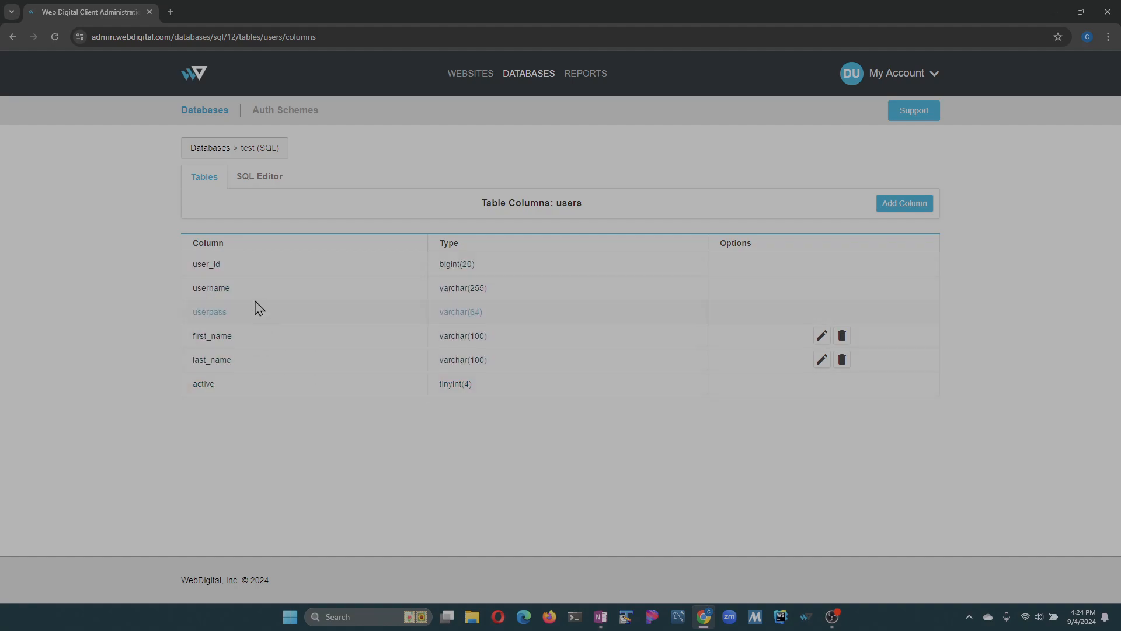
{"action": "left_click", "coordinate": [205, 183]}
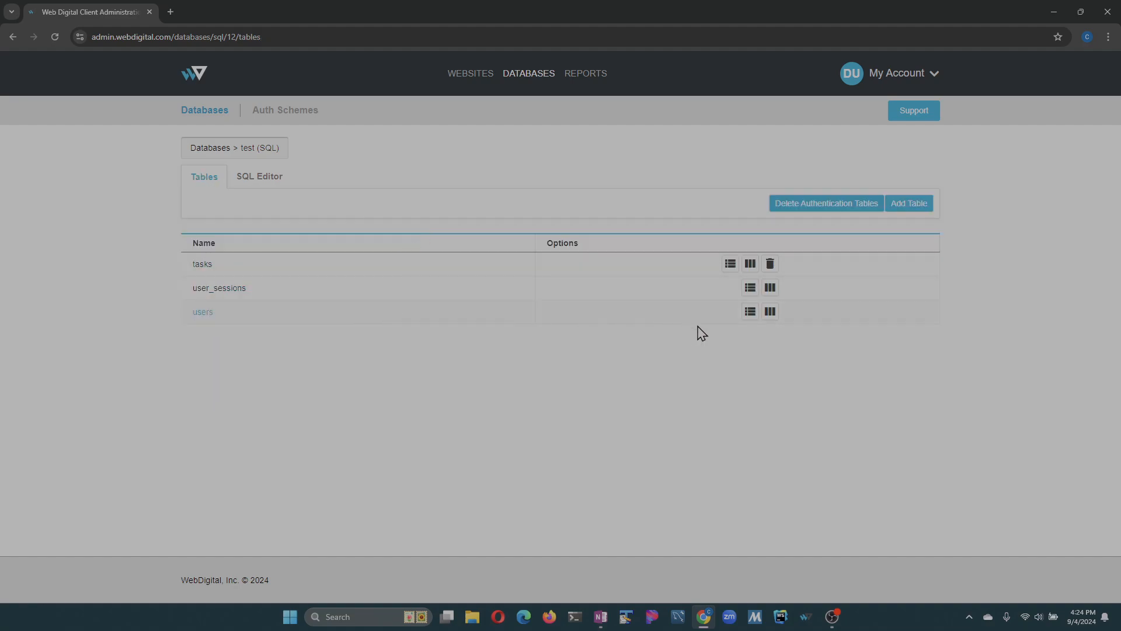
- Add an active row to the users table with "test" as username, first name and last name, and enter the account password
{"action": "left_click", "coordinate": [751, 313]}
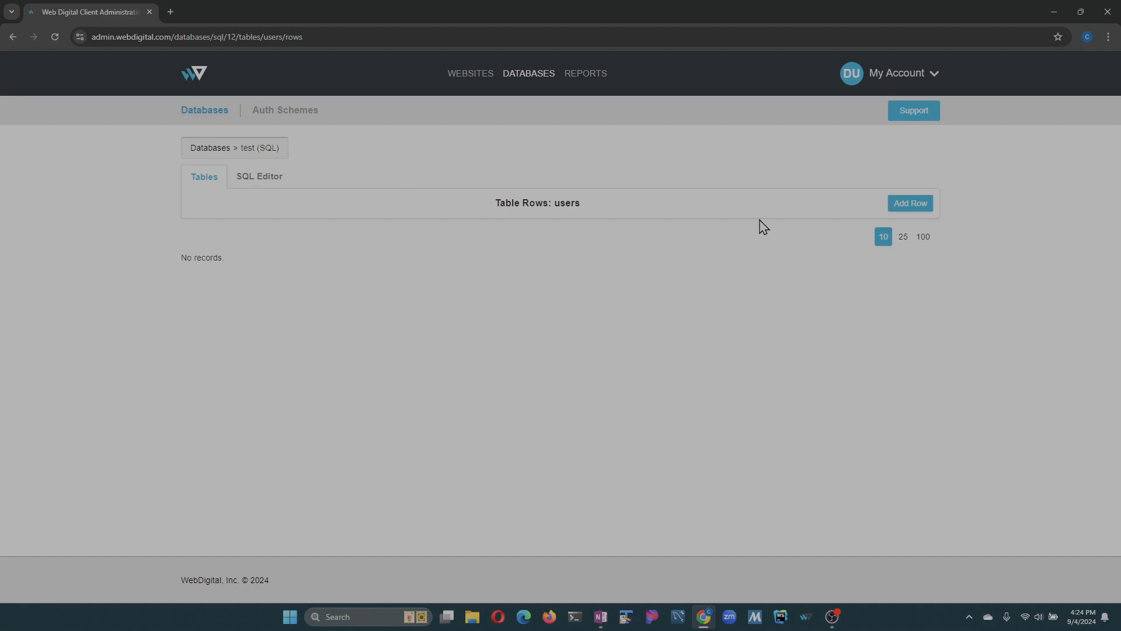
{"action": "left_click", "coordinate": [912, 205]}
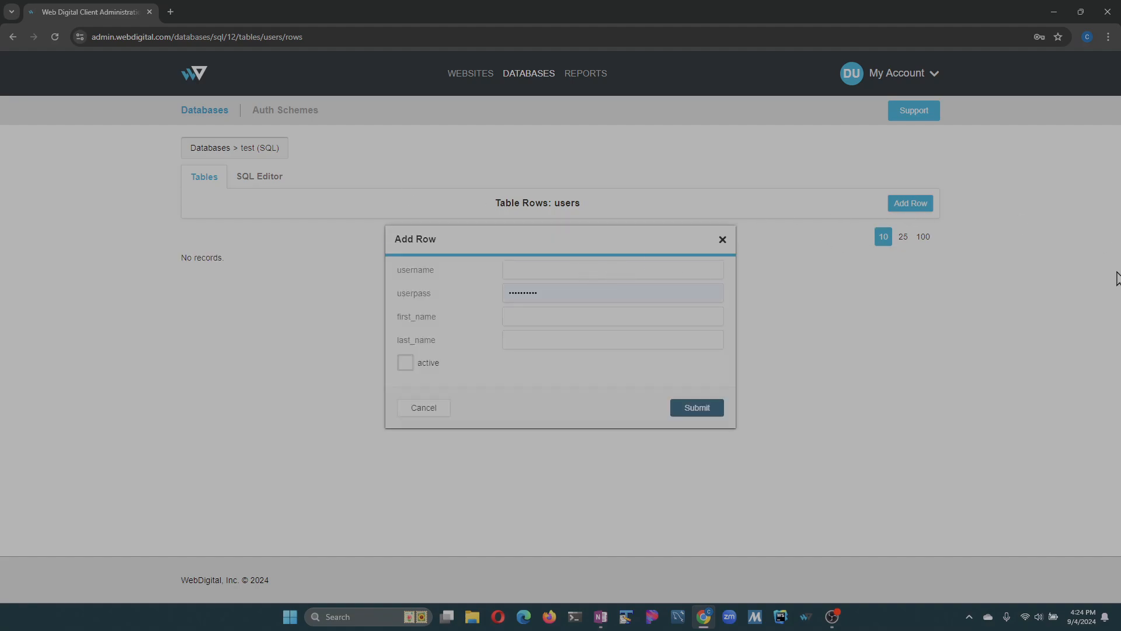
{"action": "type", "text": "test"}
{"action": "key", "text": "Tab"}
{"action": "type", "text": "t"}
{"action": "left_click", "coordinate": [407, 361]}
{"action": "left_click", "coordinate": [687, 408]}
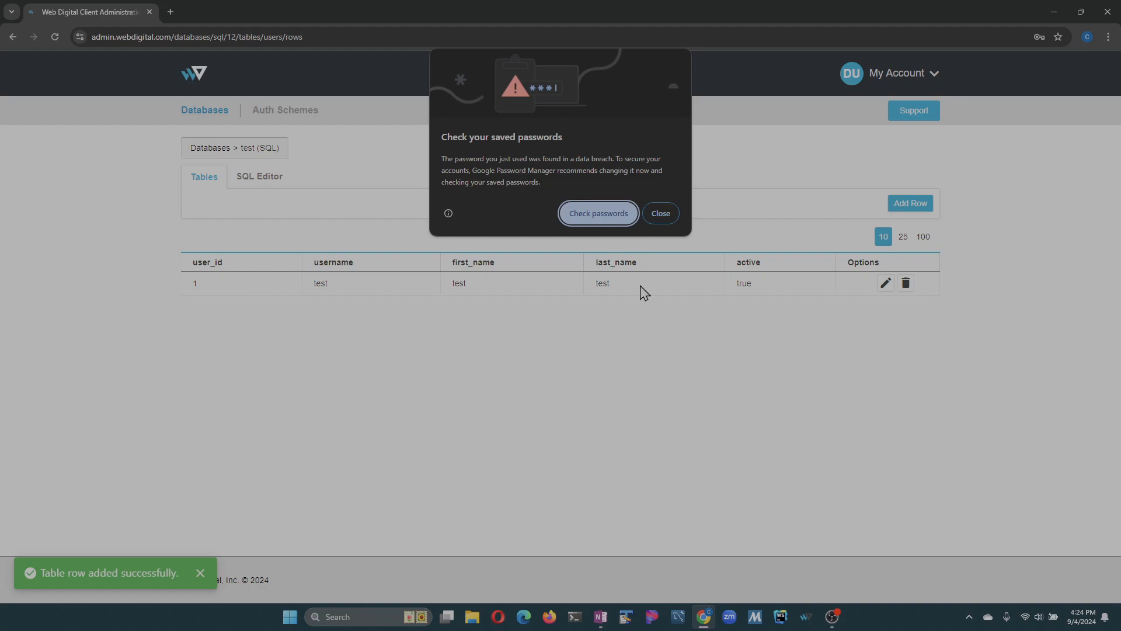
{"action": "left_click", "coordinate": [661, 217]}
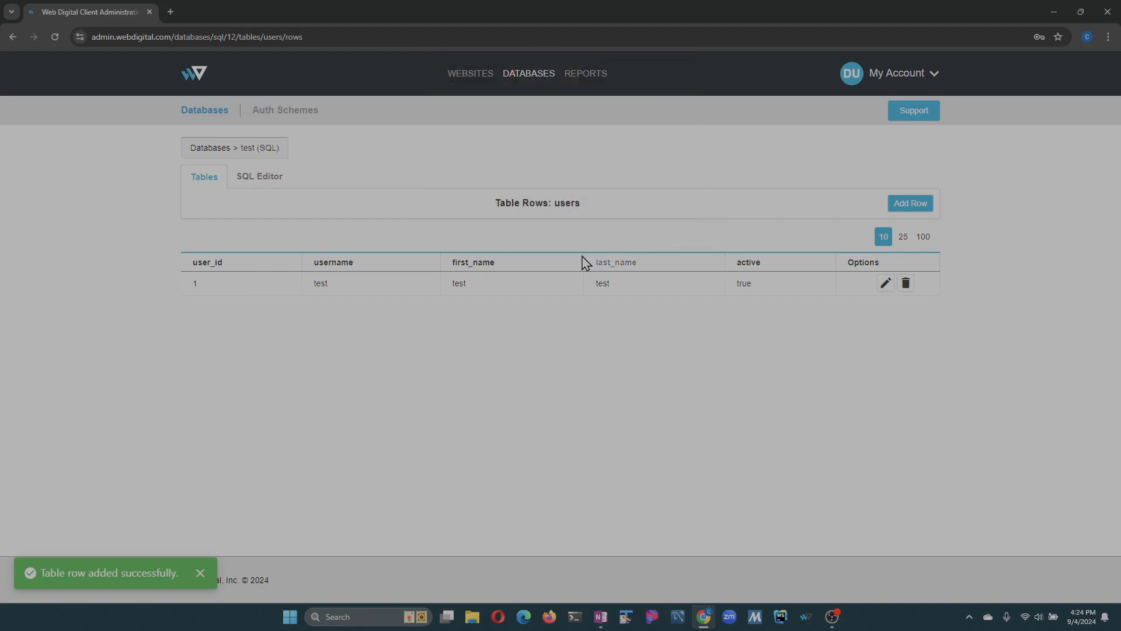
{"action": "left_click", "coordinate": [201, 574]}
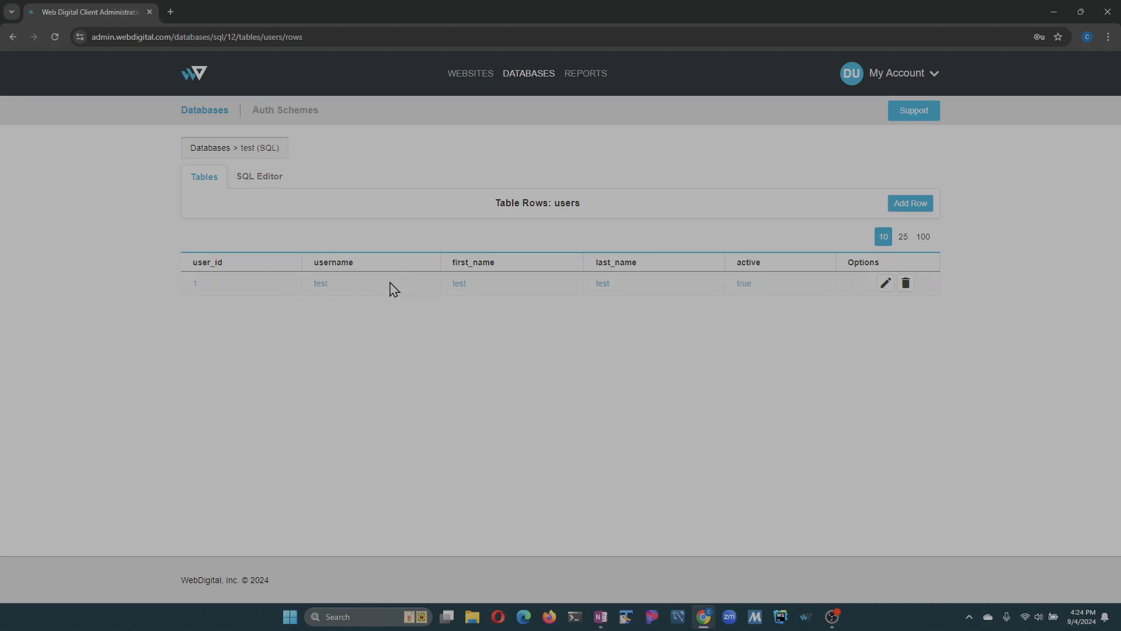
- Create a new blank website named portal
{"action": "left_click", "coordinate": [476, 76]}
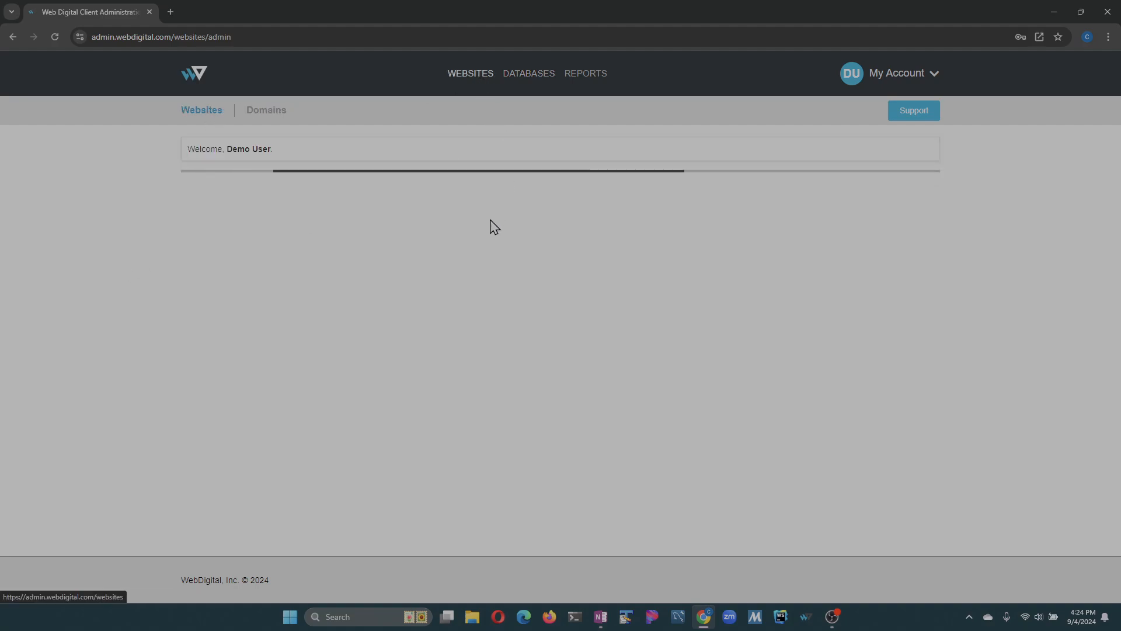
{"action": "left_click", "coordinate": [876, 155]}
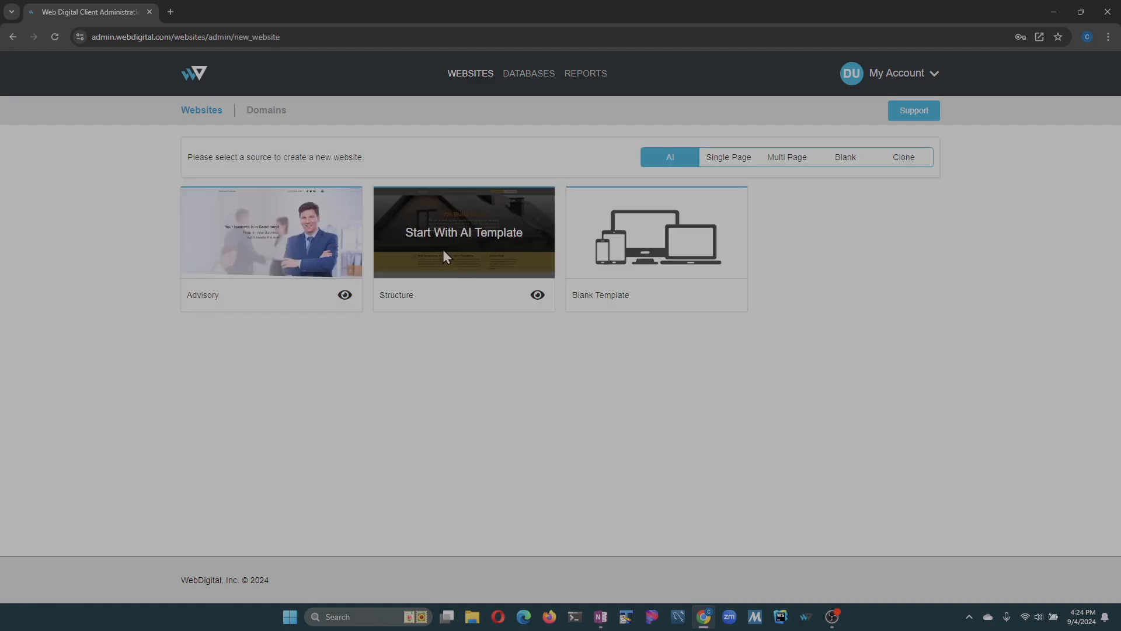
{"action": "left_click", "coordinate": [861, 165]}
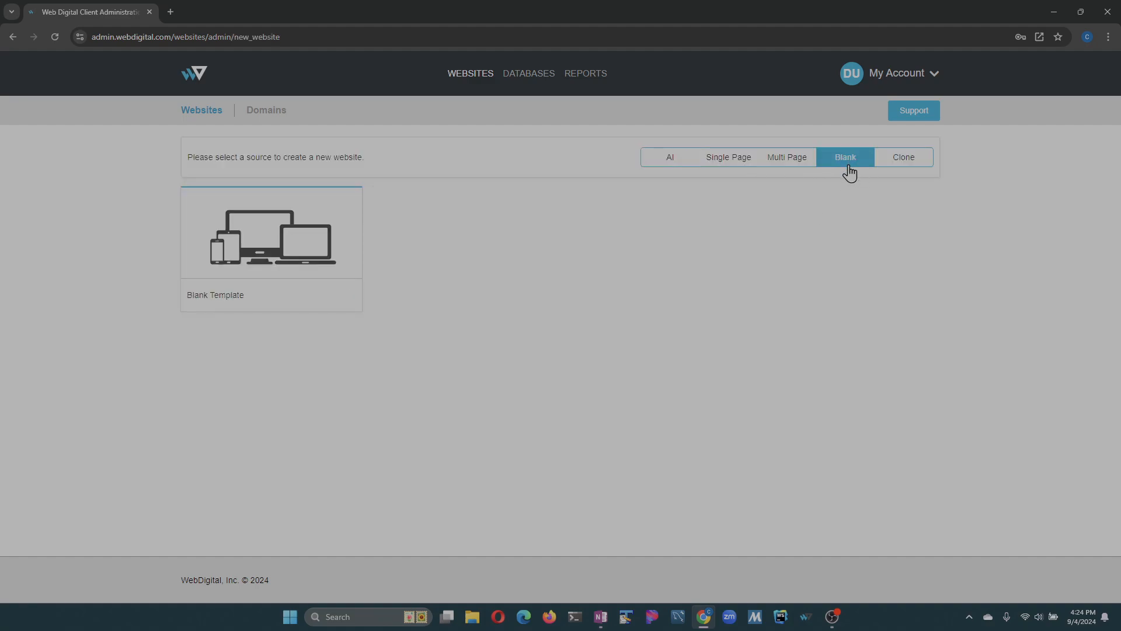
{"action": "left_click", "coordinate": [276, 238]}
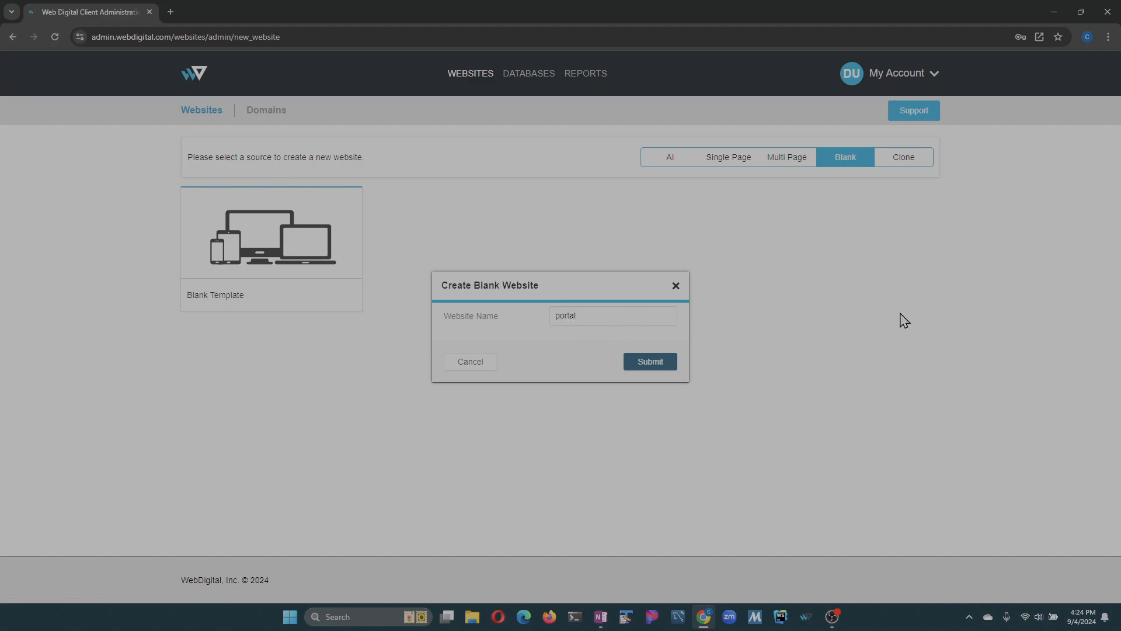
{"action": "left_click", "coordinate": [654, 363]}
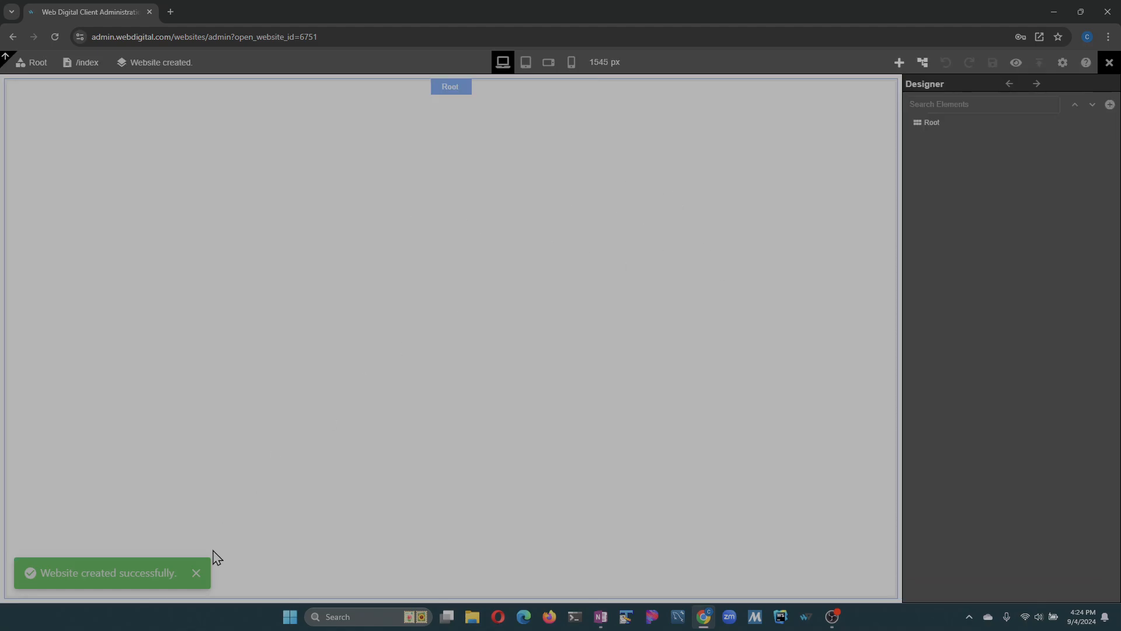
{"action": "left_click", "coordinate": [197, 574]}
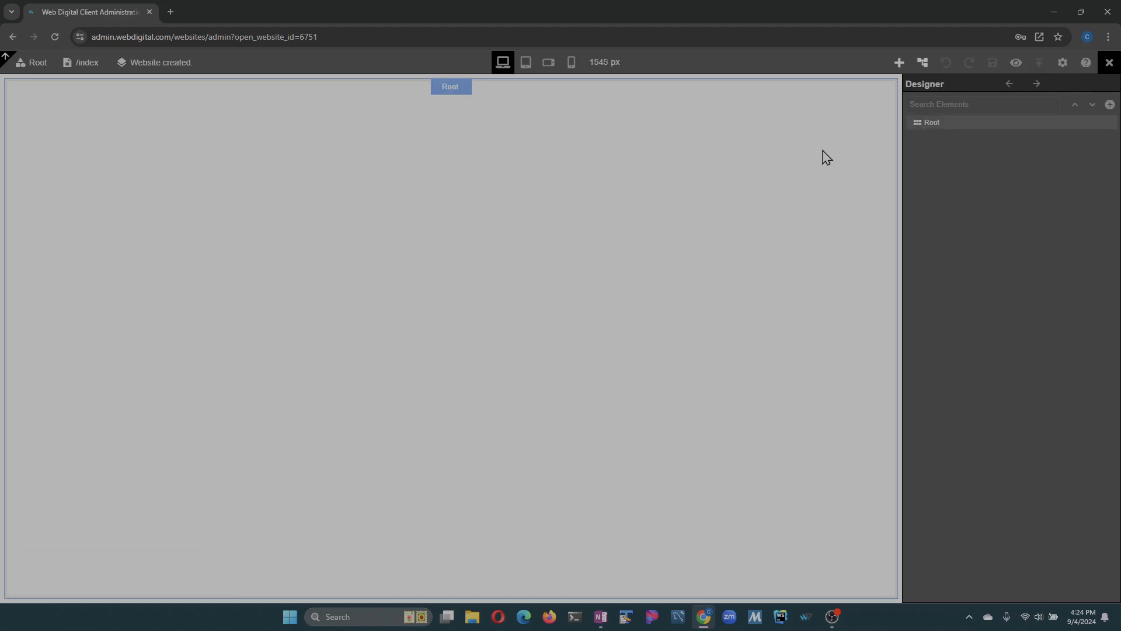
- Set the Root element's width to about 909 px, centre it with automatic side margins, and save
{"action": "left_click", "coordinate": [464, 88]}
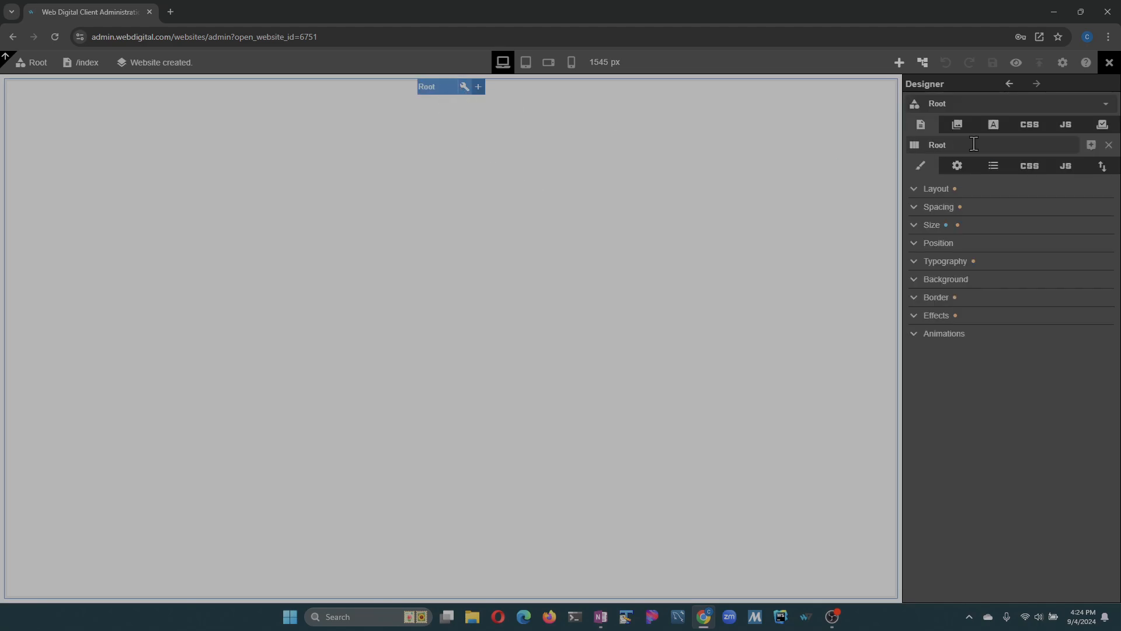
{"action": "left_click", "coordinate": [917, 228]}
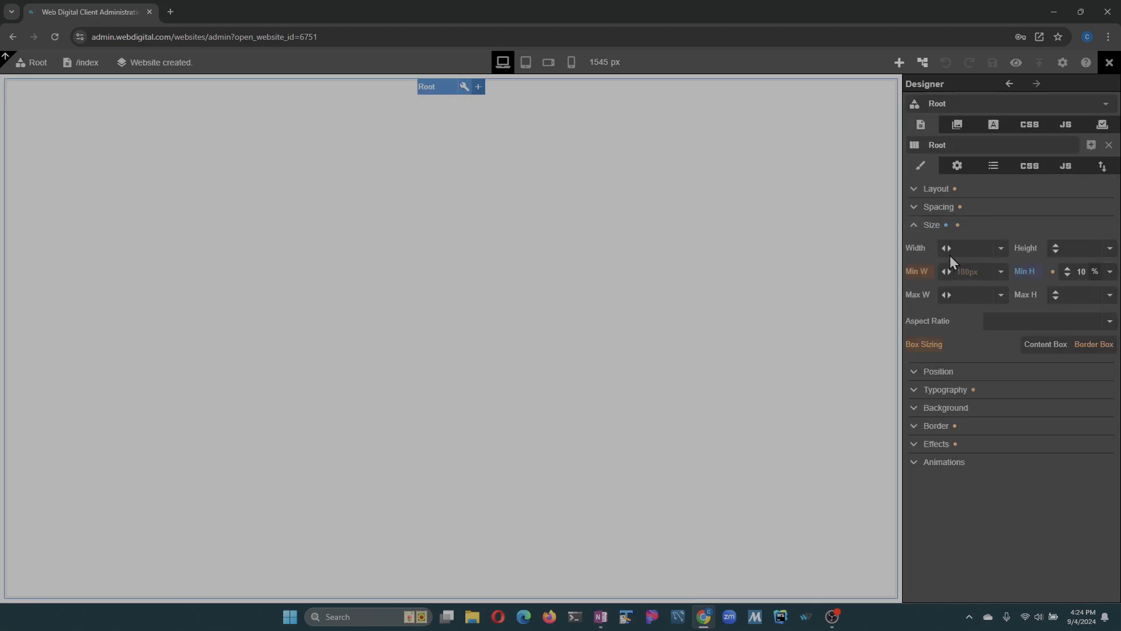
{"action": "left_click_drag", "start_coordinate": [947, 250], "coordinate": [528, 148]}
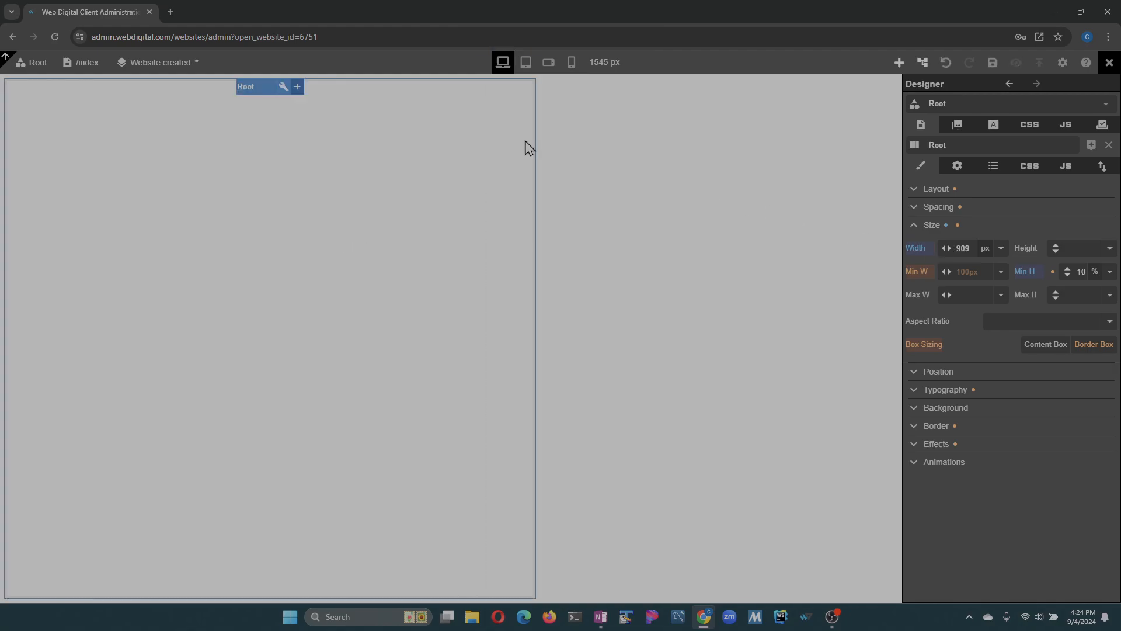
{"action": "left_click", "coordinate": [915, 208]}
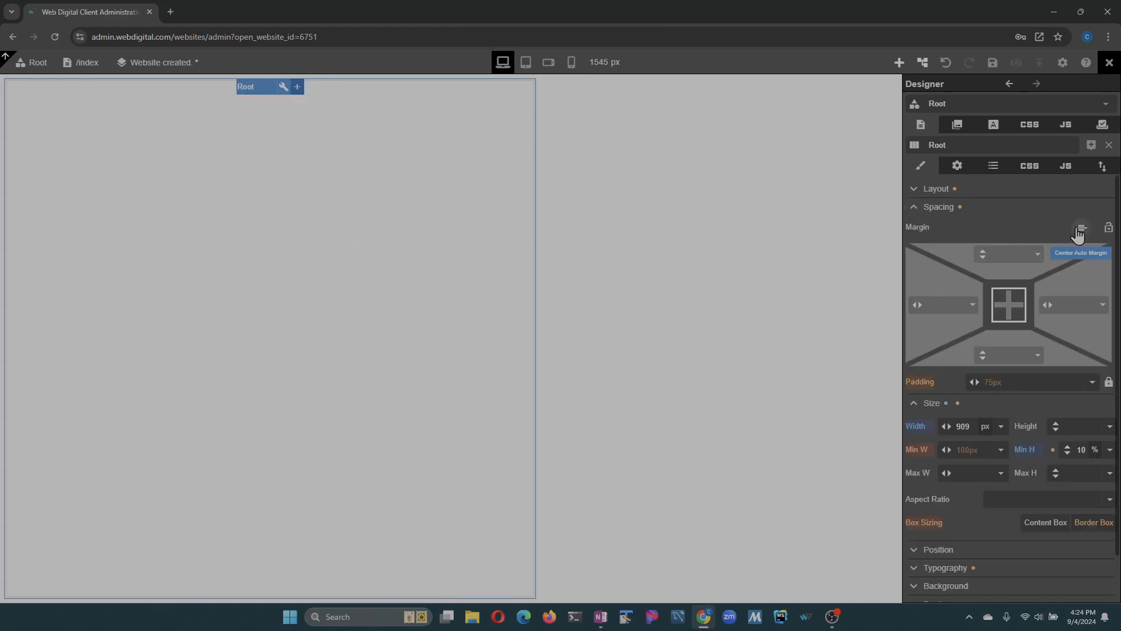
{"action": "left_click", "coordinate": [1081, 227]}
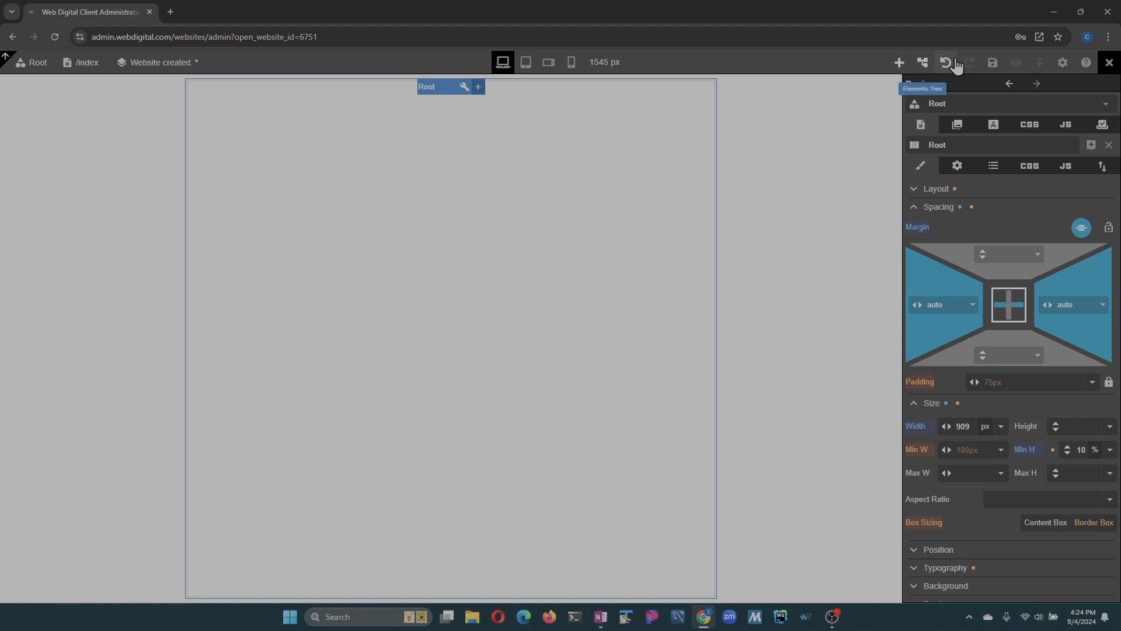
{"action": "left_click", "coordinate": [993, 62]}
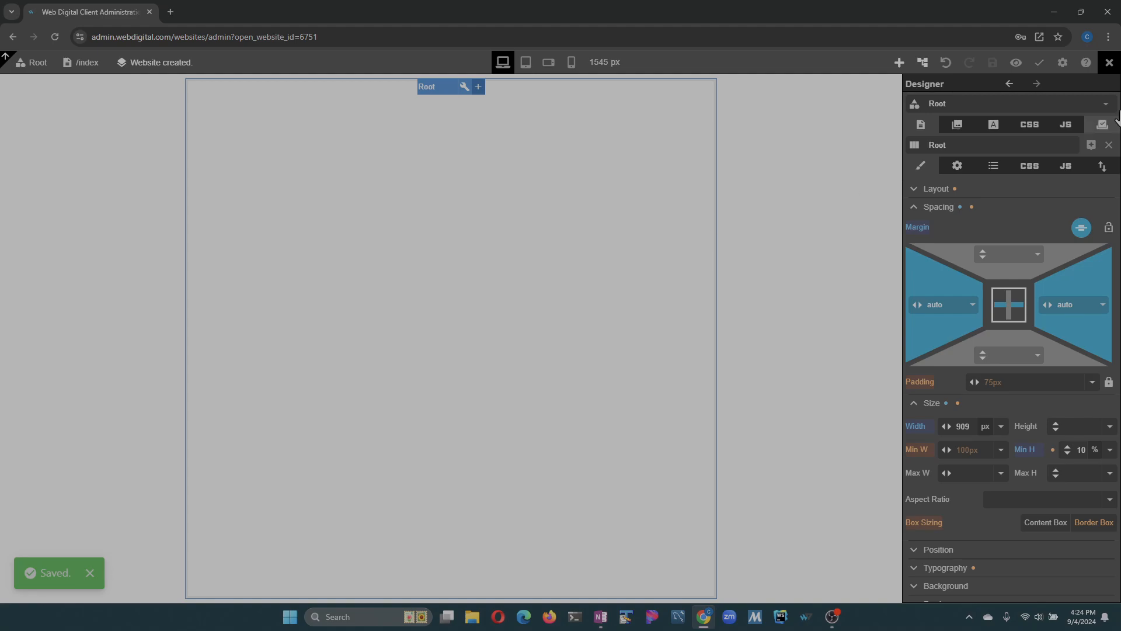
- Set the website's SQL DB to test and its Auth Scheme to Authentication, and save
{"action": "left_click", "coordinate": [1063, 63]}
{"action": "left_click", "coordinate": [1061, 103]}
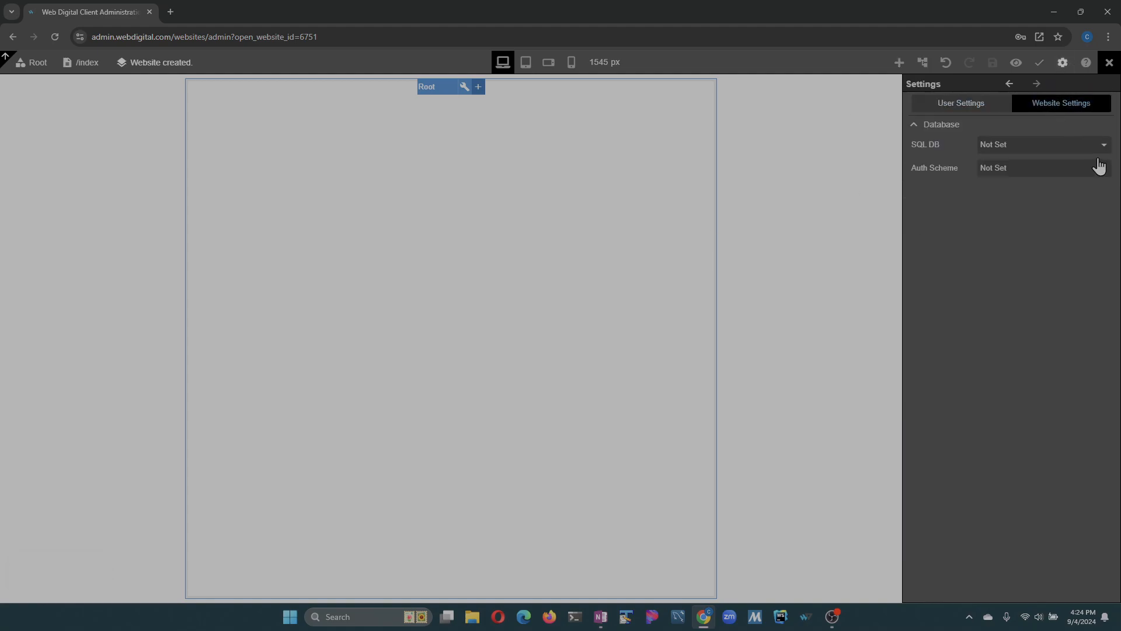
{"action": "left_click", "coordinate": [1018, 153]}
{"action": "left_click", "coordinate": [1019, 184]}
{"action": "left_click", "coordinate": [1018, 171]}
{"action": "left_click", "coordinate": [1019, 204]}
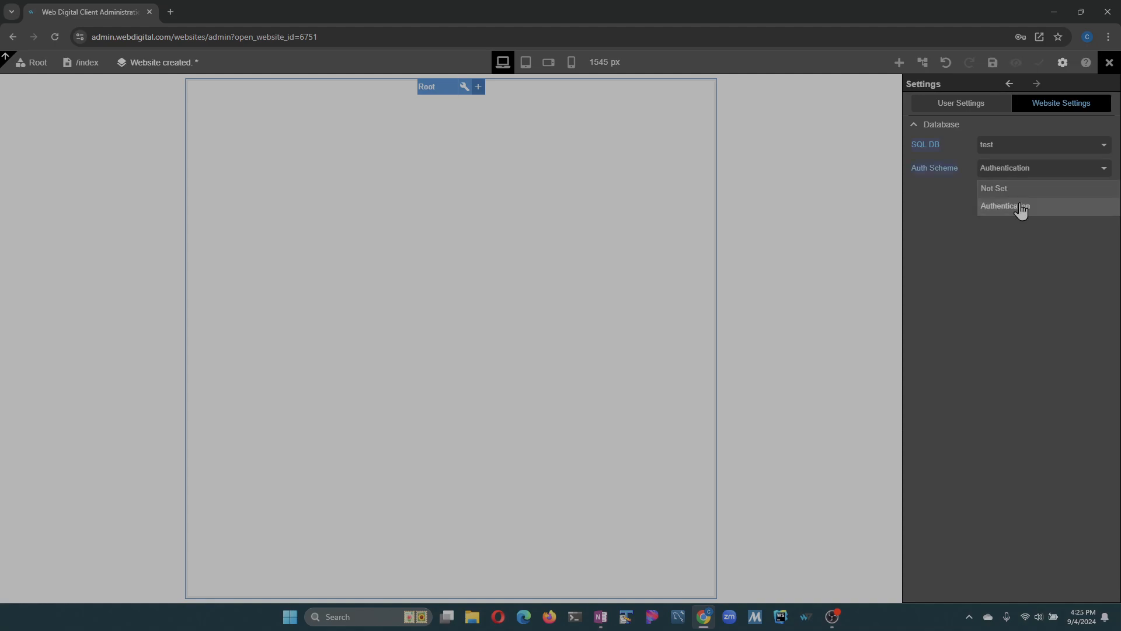
{"action": "left_click", "coordinate": [993, 62]}
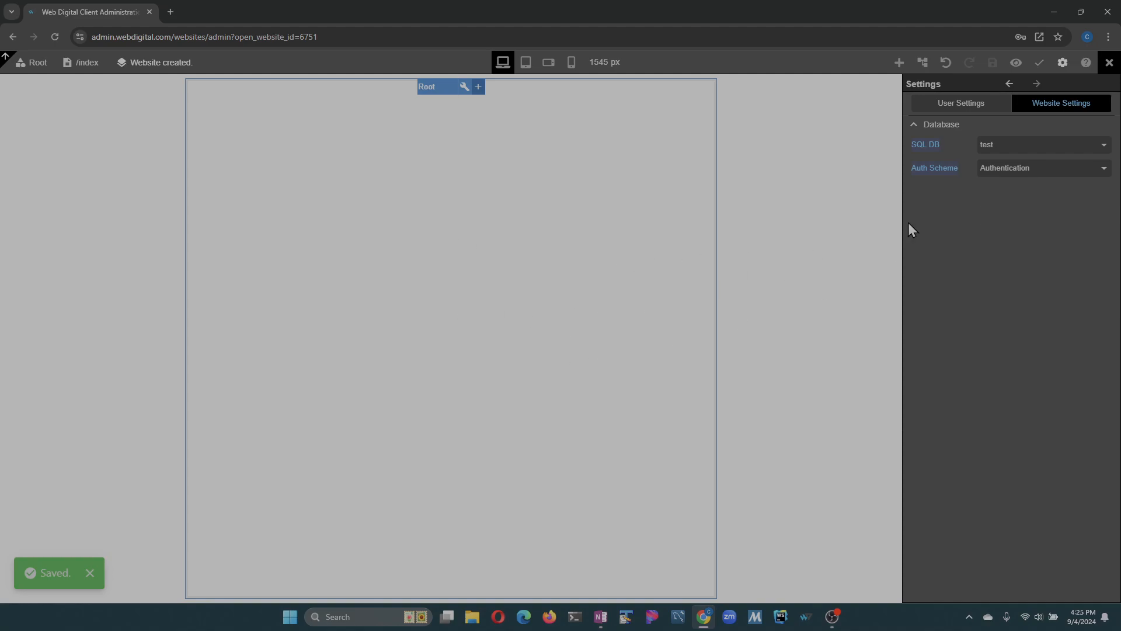
- Add a dynamic Router element inside the Root element
{"action": "left_click", "coordinate": [898, 64]}
{"action": "left_click", "coordinate": [935, 354]}
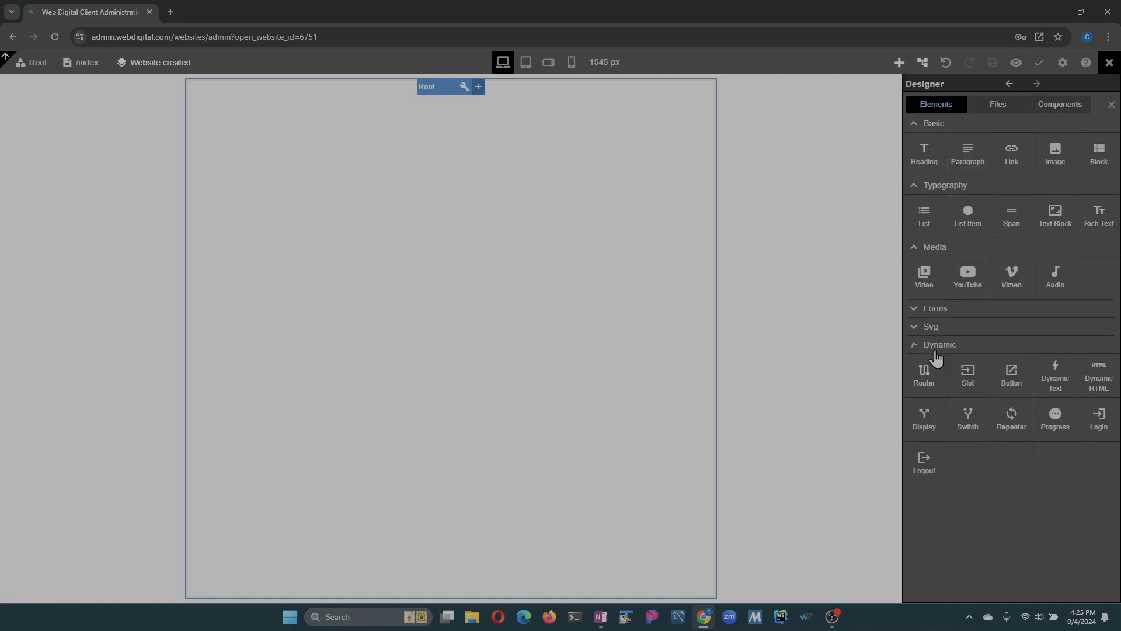
{"action": "left_click_drag", "start_coordinate": [923, 374], "coordinate": [403, 226]}
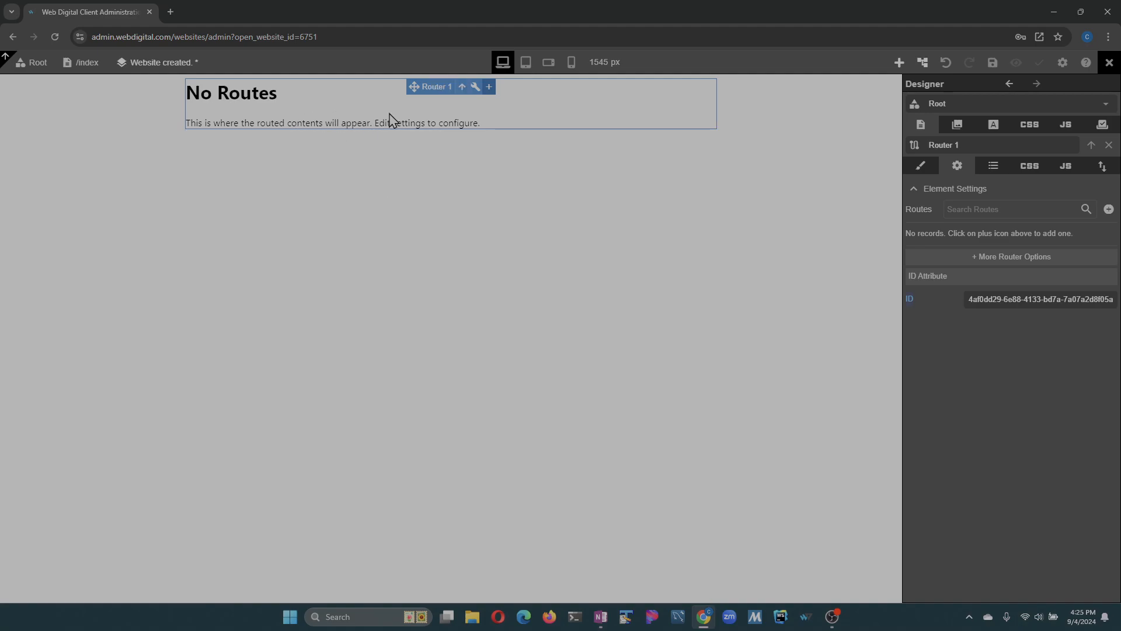
- Create a new component named Home
{"action": "left_click", "coordinate": [37, 65]}
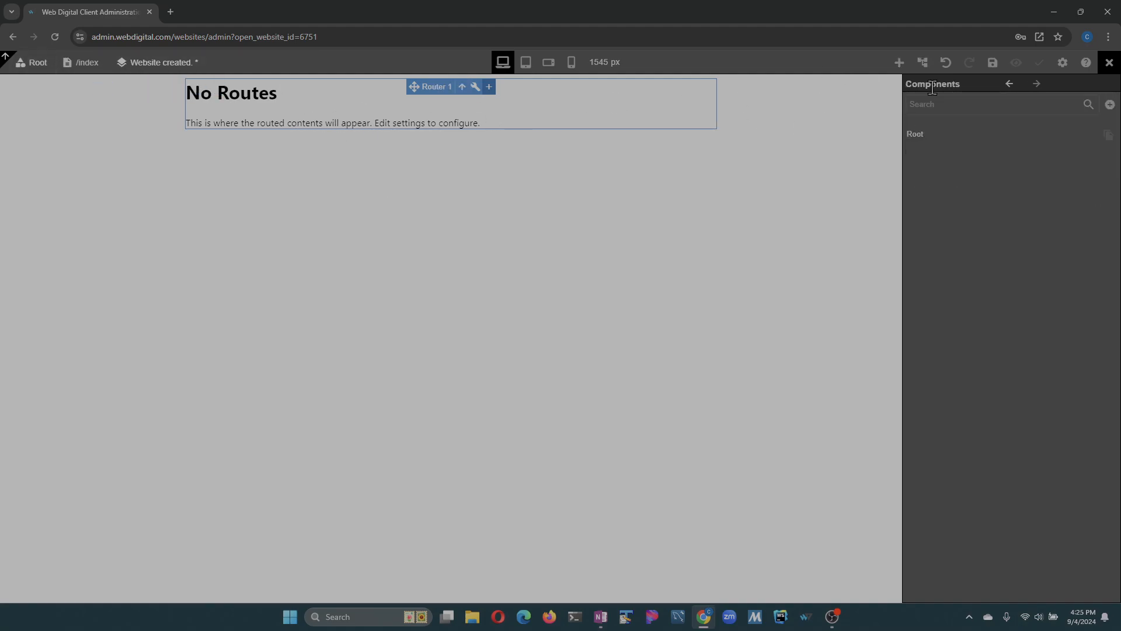
{"action": "left_click", "coordinate": [1110, 104]}
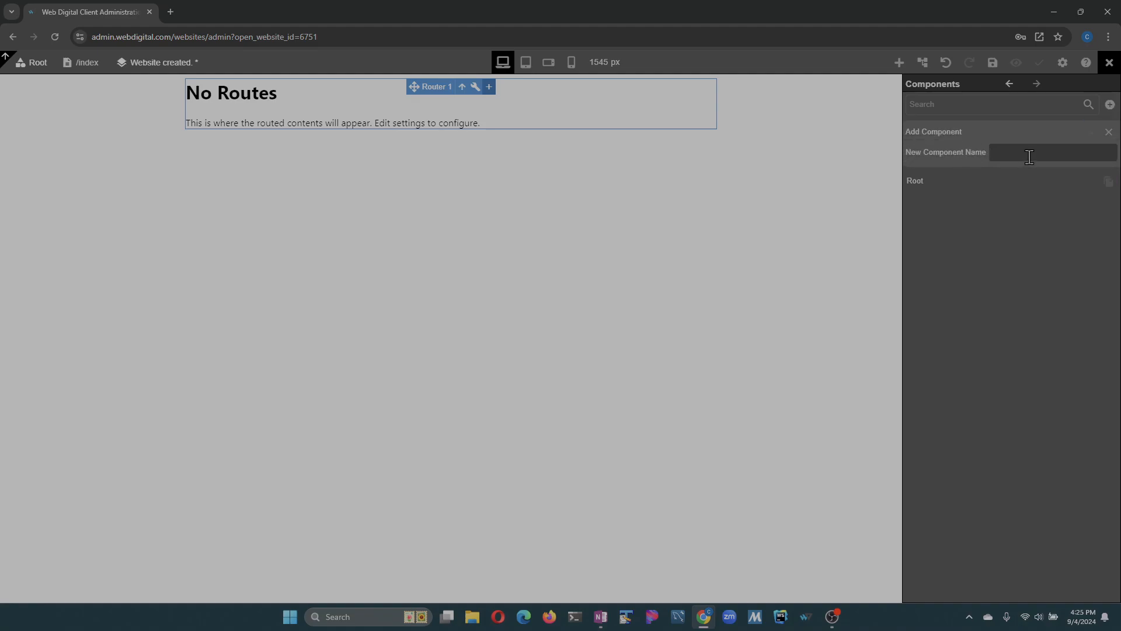
{"action": "type", "text": "Home"}
{"action": "key", "text": "Return"}
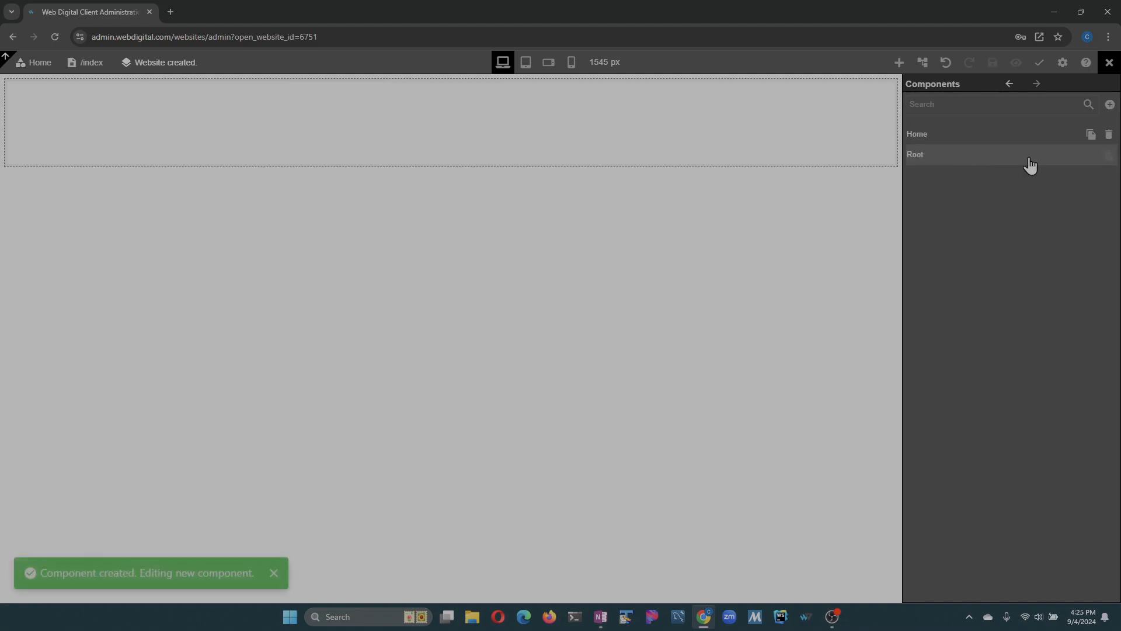
- Set the Root option of the Router on the index page to the Home component, and save
{"action": "left_click", "coordinate": [86, 62]}
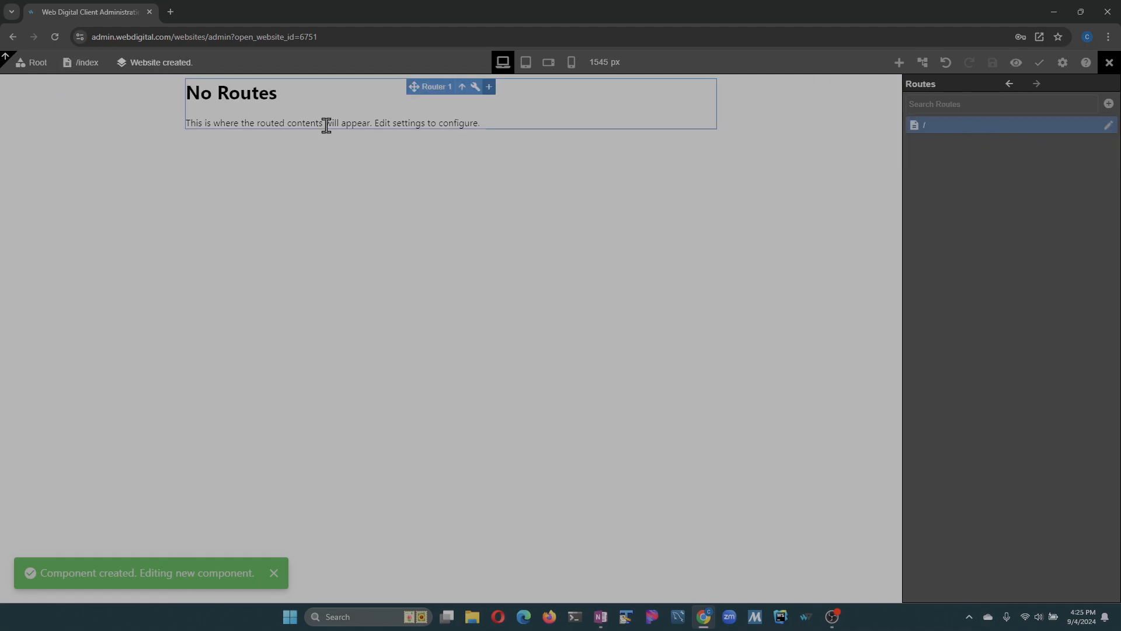
{"action": "left_click", "coordinate": [475, 88]}
{"action": "left_click", "coordinate": [990, 256]}
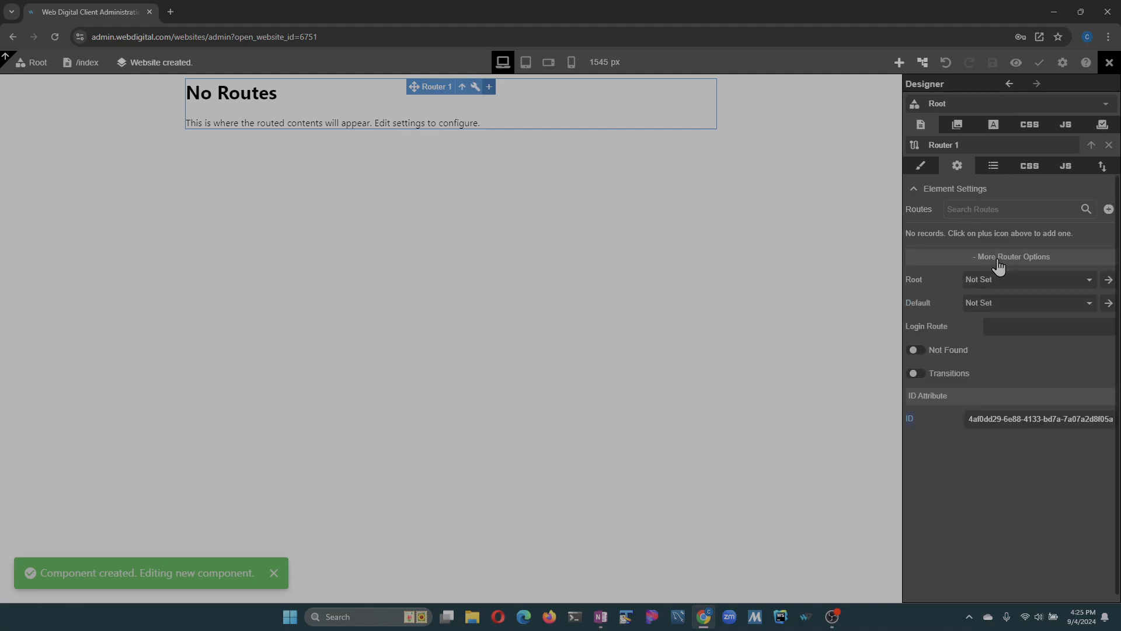
{"action": "left_click", "coordinate": [1005, 280]}
{"action": "left_click", "coordinate": [1007, 315]}
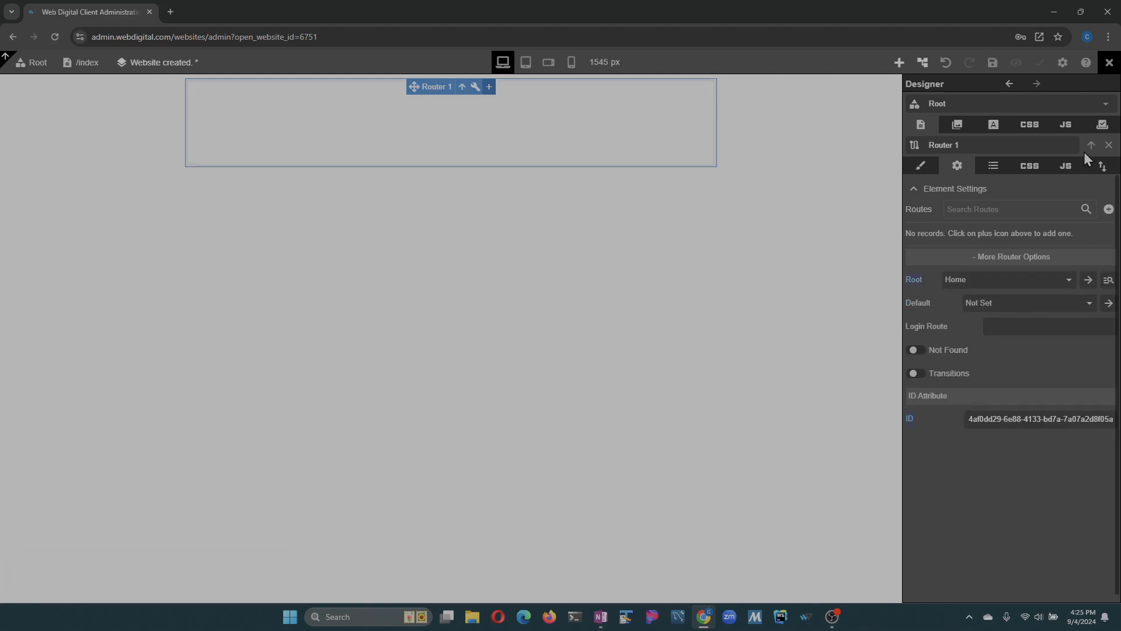
{"action": "left_click", "coordinate": [993, 63]}
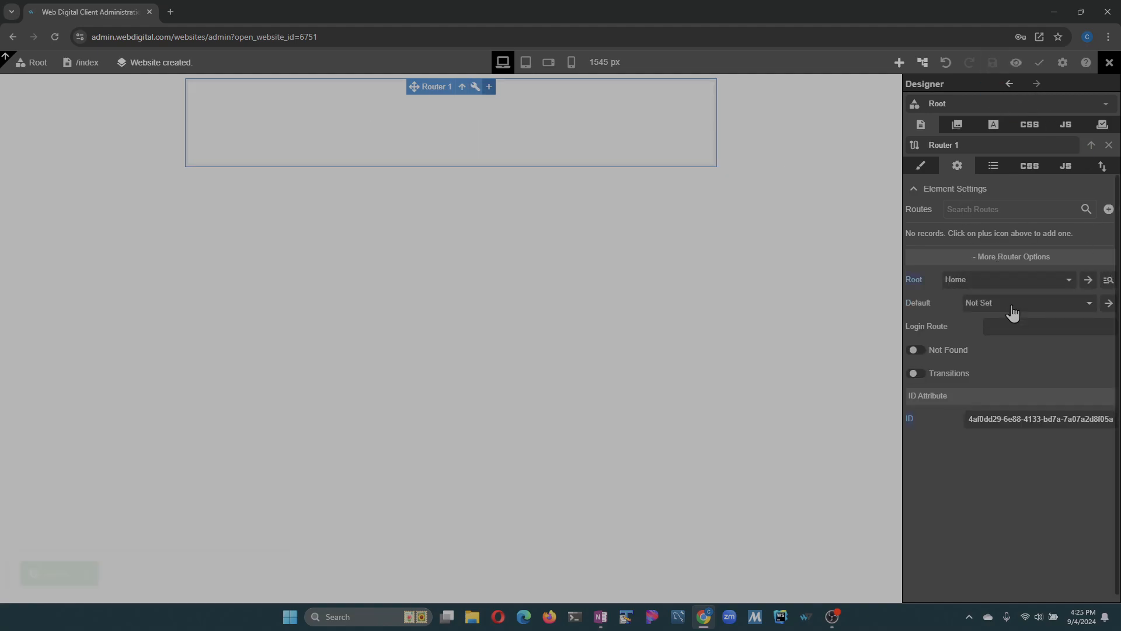
- Add a heading reading "Home Page" inside the Home component's root element
{"action": "left_click", "coordinate": [497, 131]}
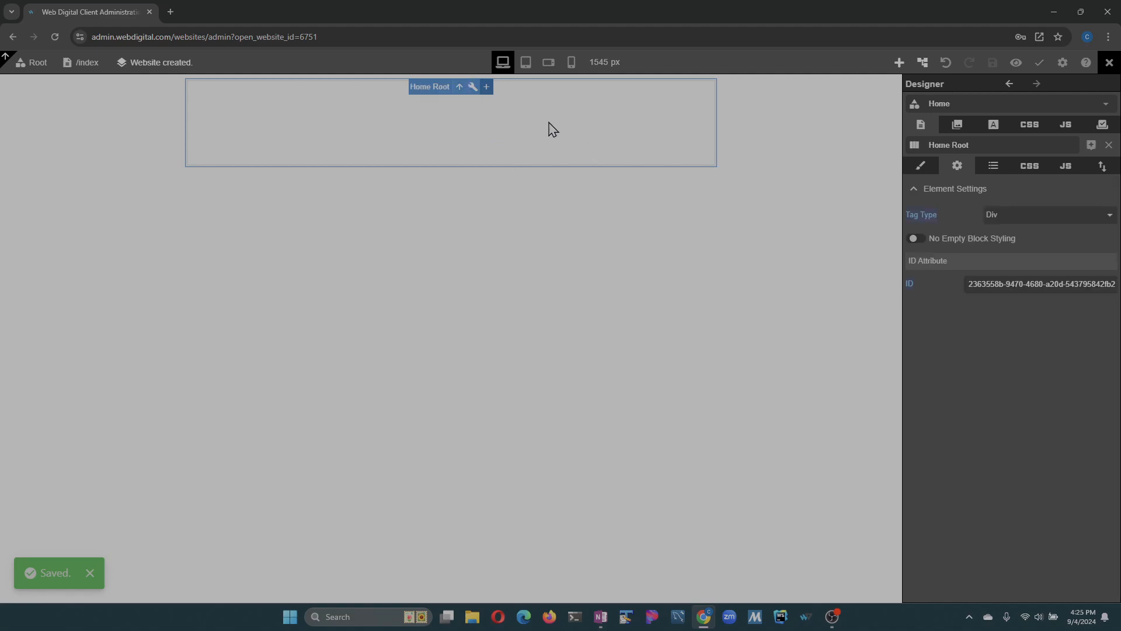
{"action": "left_click", "coordinate": [900, 63]}
{"action": "left_click_drag", "start_coordinate": [927, 160], "coordinate": [496, 124]}
{"action": "key", "text": "ctrl+a"}
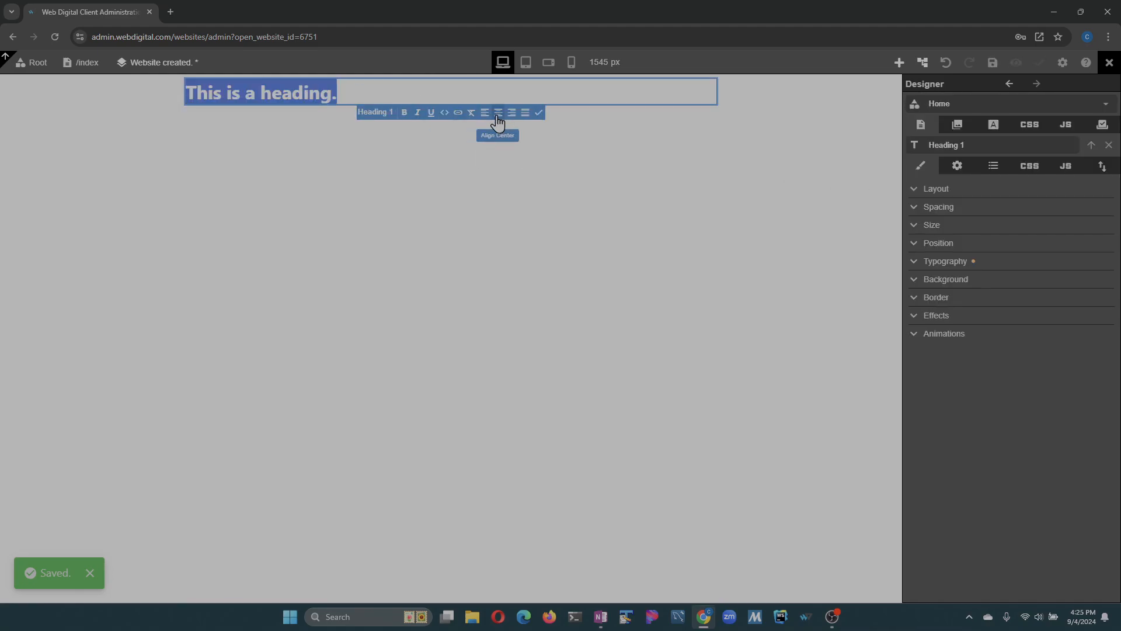
{"action": "type", "text": "Home Page"}
{"action": "left_click", "coordinate": [501, 122]}
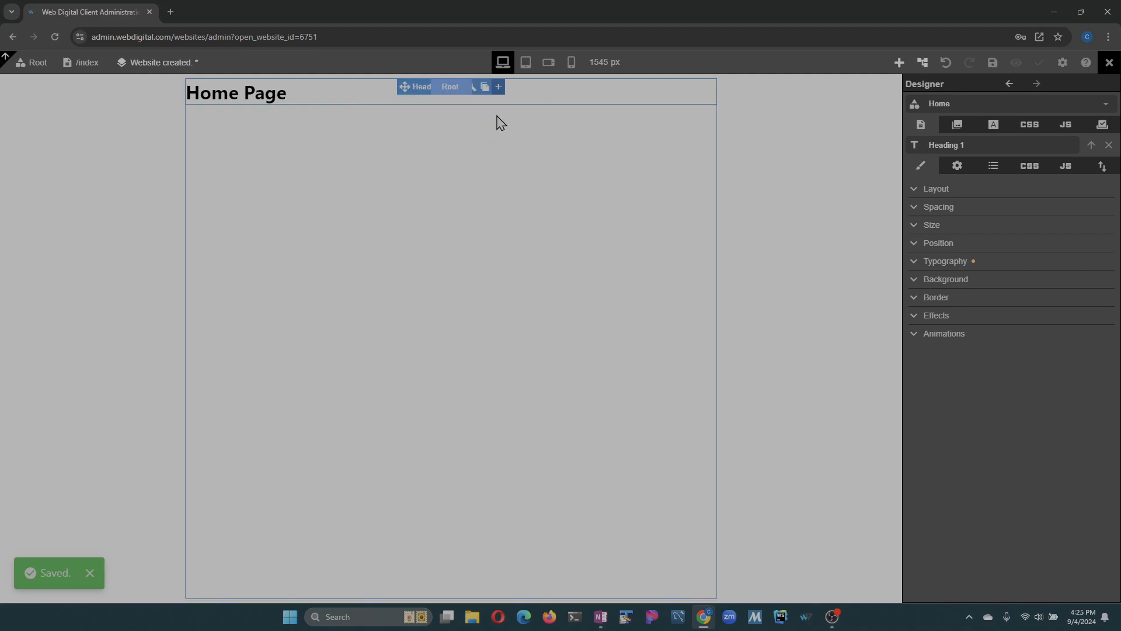
- Add a paragraph below the Home Page heading and fill it with generated lorem ipsum text
{"action": "left_click", "coordinate": [900, 61]}
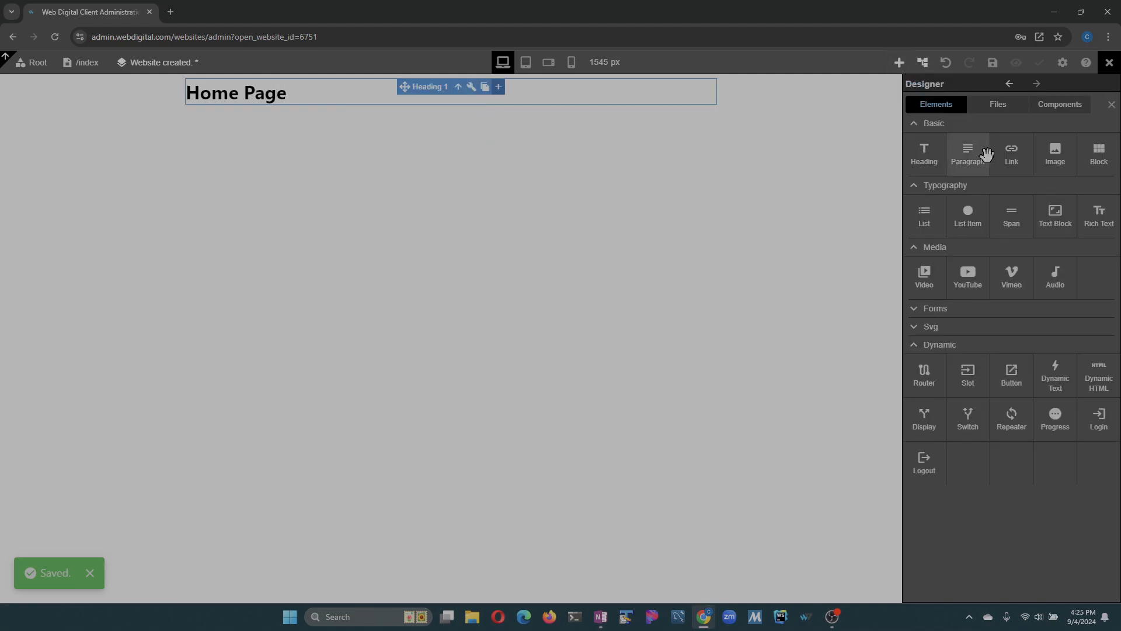
{"action": "left_click_drag", "start_coordinate": [984, 152], "coordinate": [989, 202]}
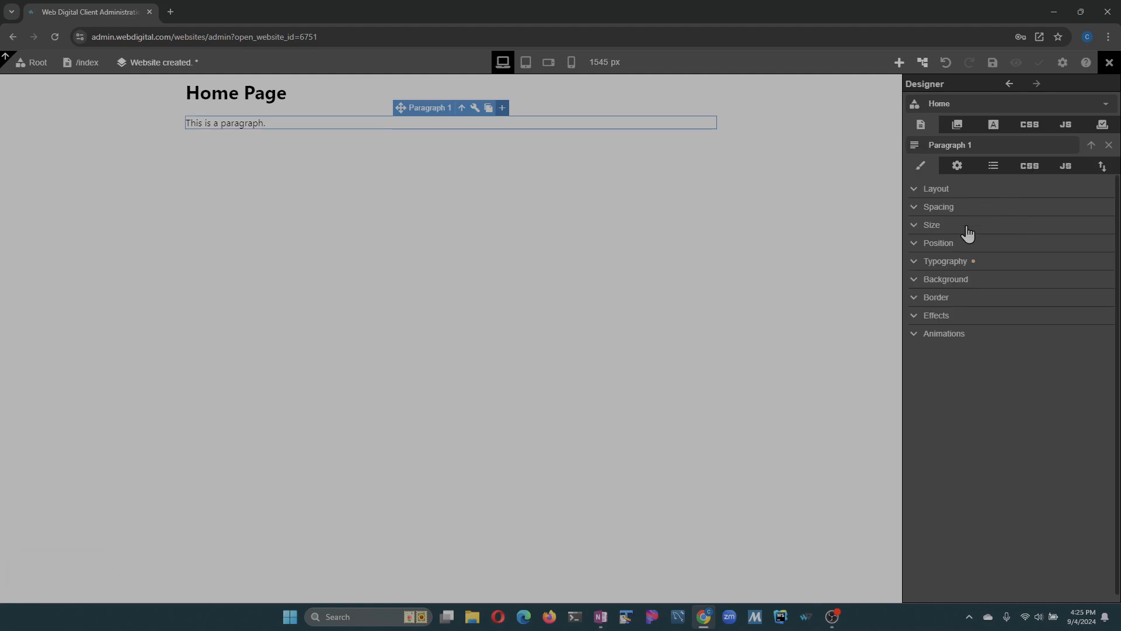
{"action": "left_click", "coordinate": [957, 166]}
{"action": "left_click", "coordinate": [1012, 232]}
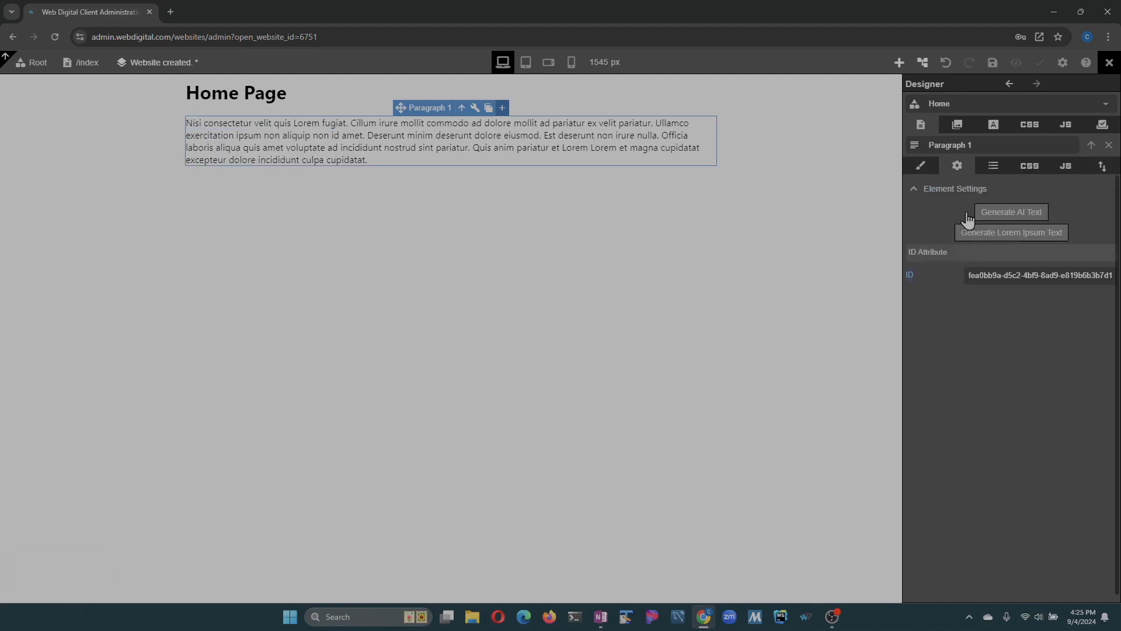
- Duplicate the paragraph twice, generate new lorem ipsum text for each copy, and save
{"action": "left_click", "coordinate": [489, 107]}
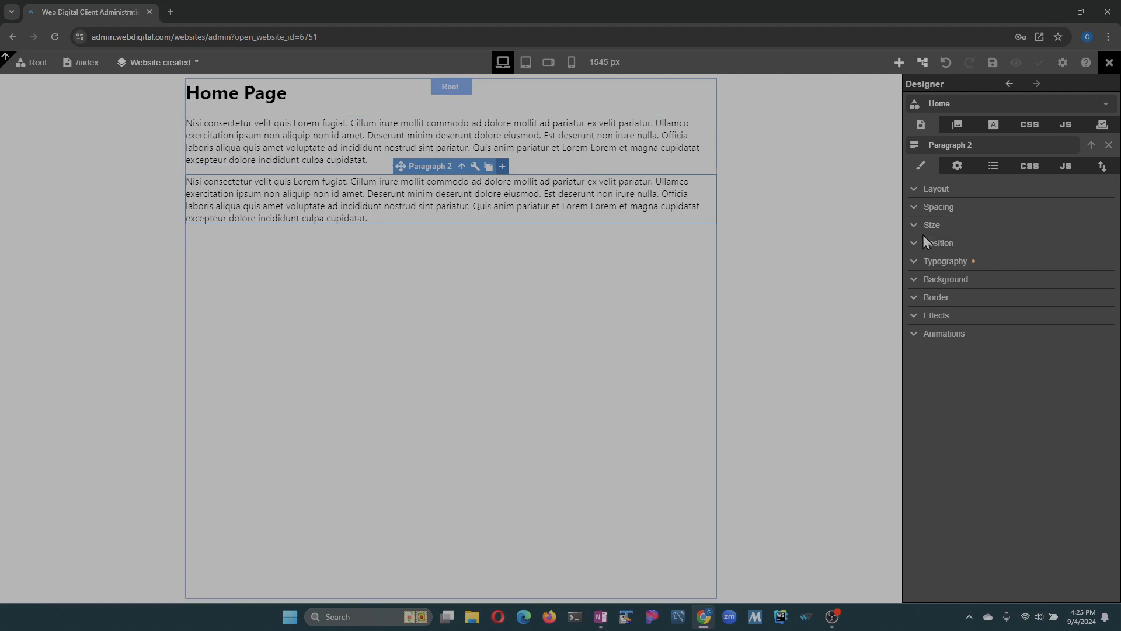
{"action": "left_click", "coordinate": [957, 166]}
{"action": "left_click", "coordinate": [1017, 231]}
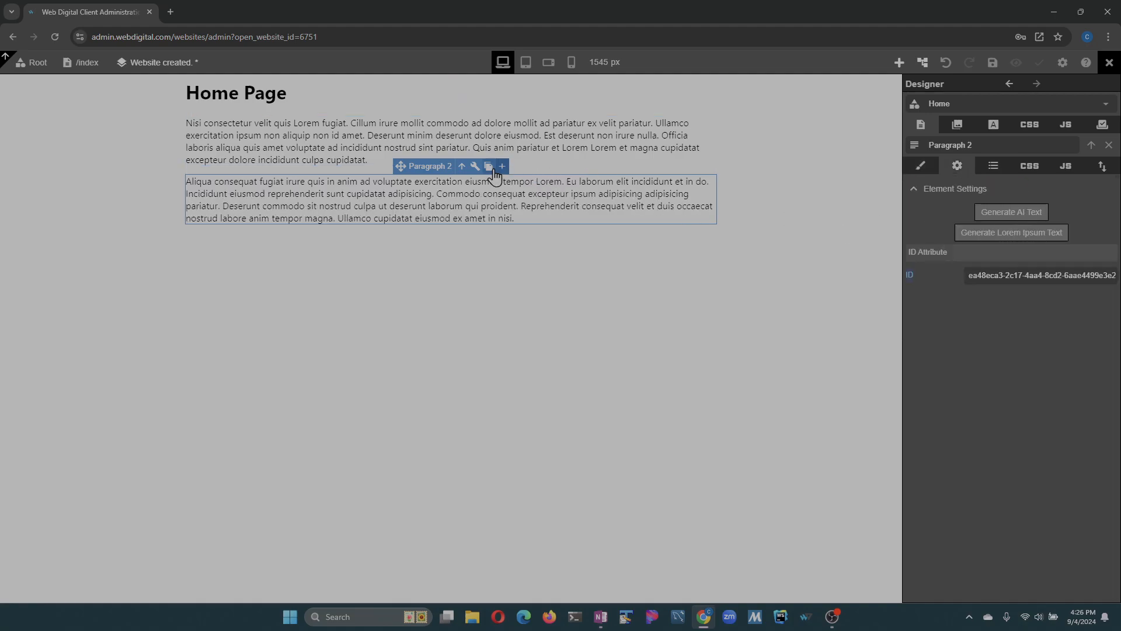
{"action": "left_click", "coordinate": [488, 166]}
{"action": "left_click", "coordinate": [958, 166]}
{"action": "left_click", "coordinate": [1012, 232]}
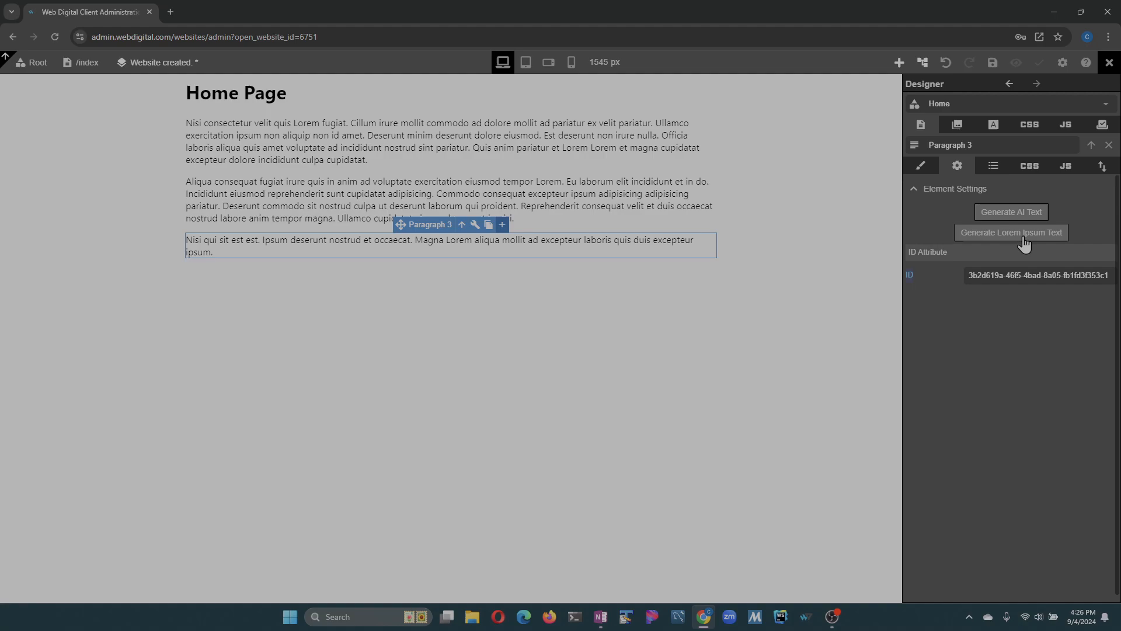
{"action": "left_click", "coordinate": [992, 62]}
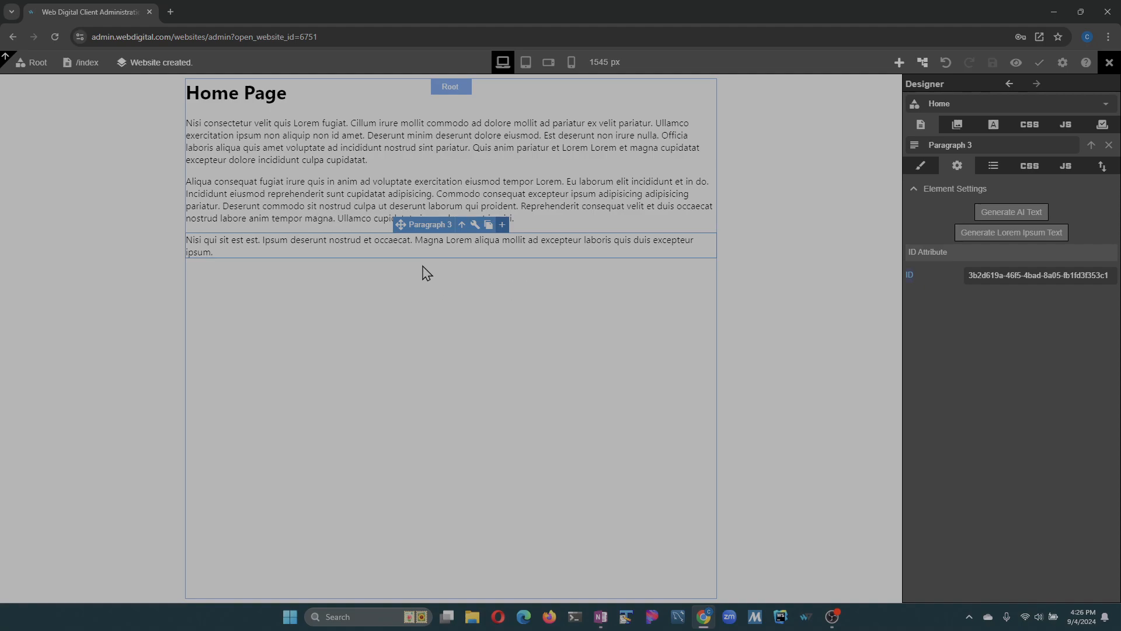
- Add a link below the third paragraph and give it a flex display with centred content justification and item alignment
{"action": "left_click", "coordinate": [899, 63]}
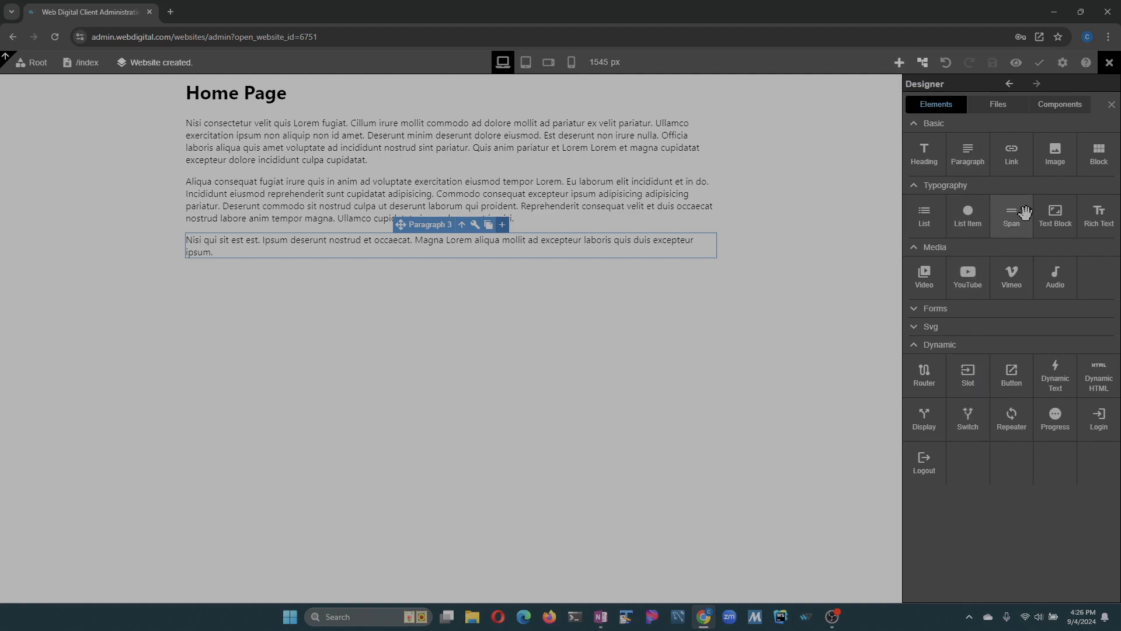
{"action": "left_click_drag", "start_coordinate": [1011, 153], "coordinate": [934, 246]}
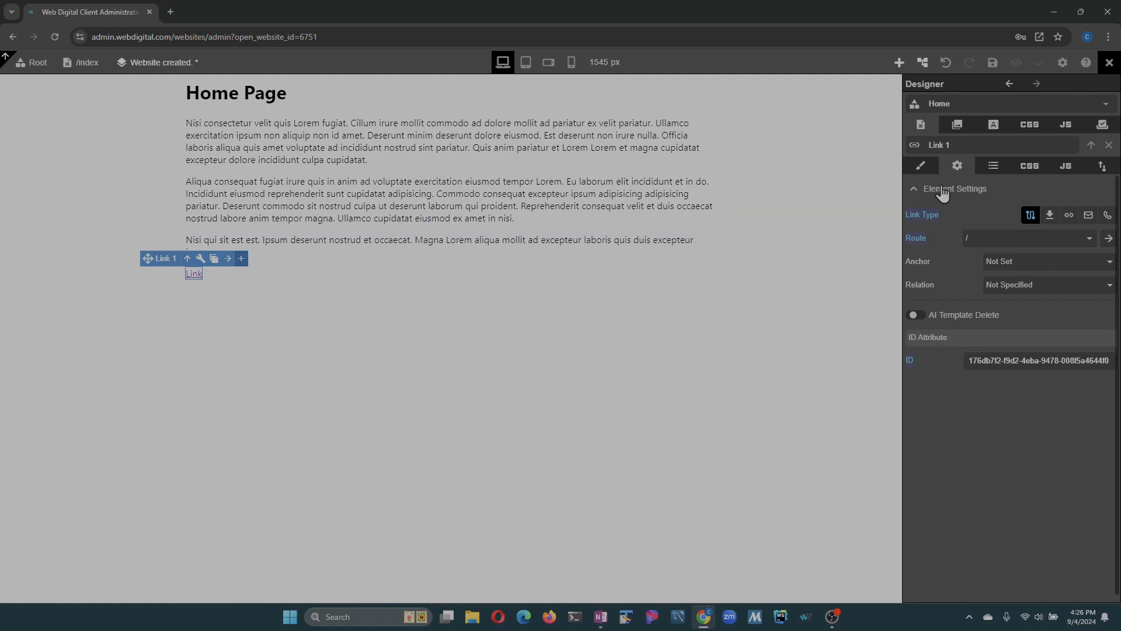
{"action": "left_click", "coordinate": [921, 165]}
{"action": "left_click", "coordinate": [928, 193]}
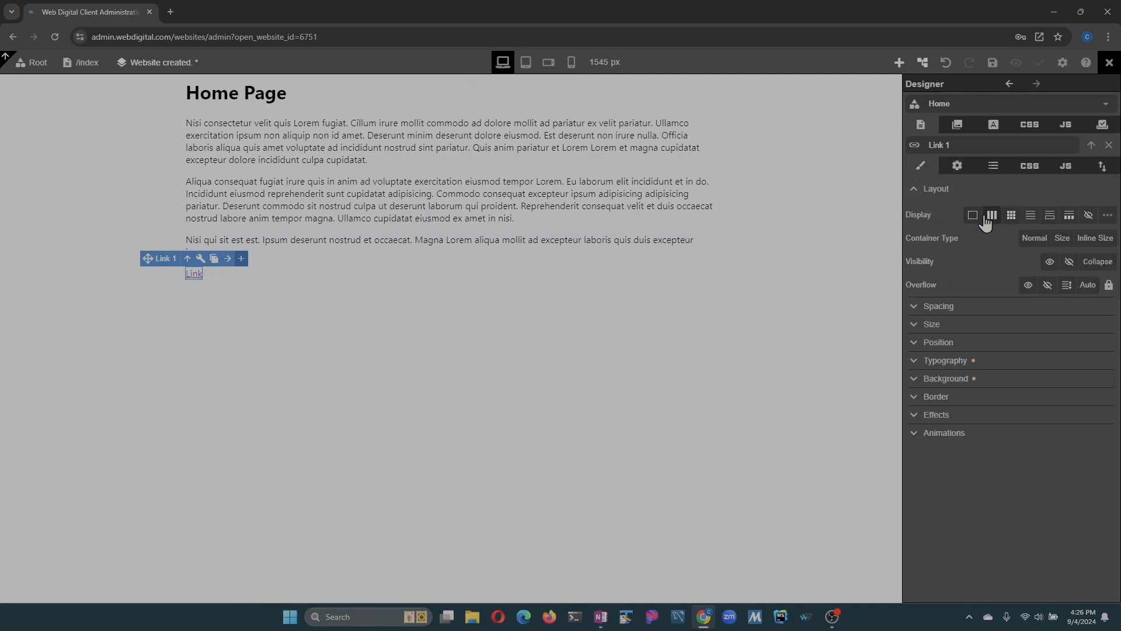
{"action": "left_click", "coordinate": [993, 216]}
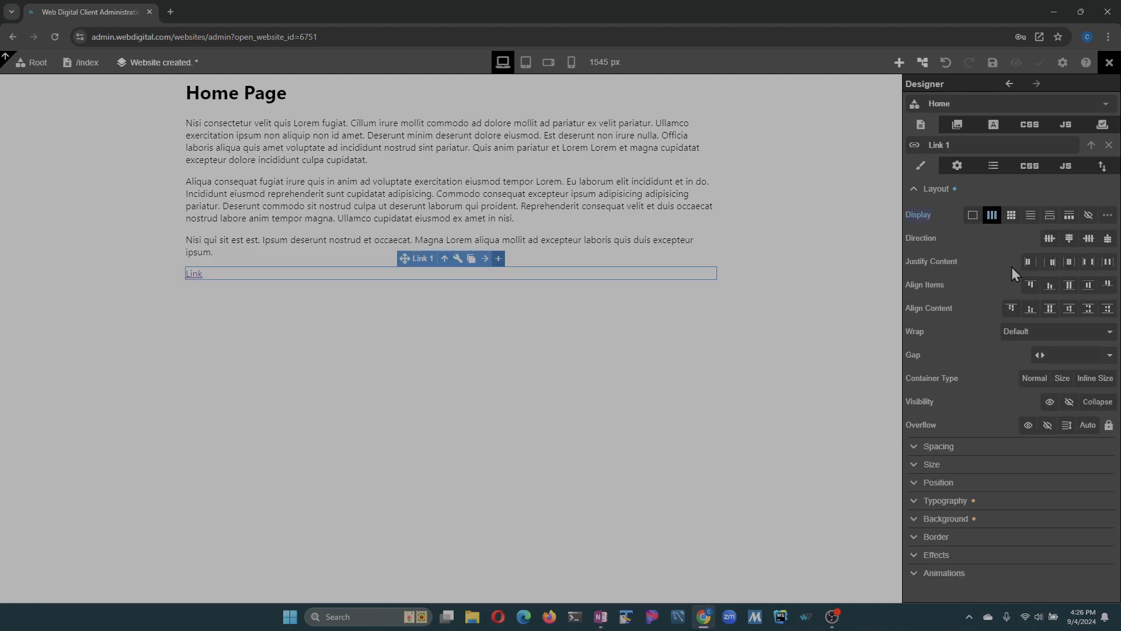
{"action": "left_click", "coordinate": [1070, 263]}
{"action": "left_click", "coordinate": [1089, 286]}
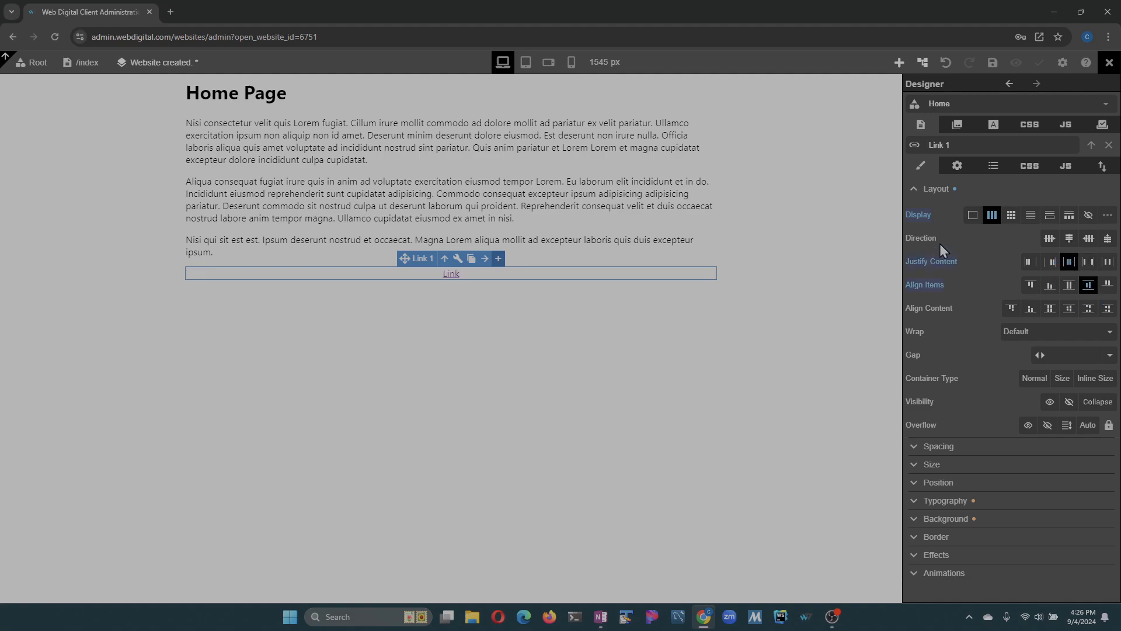
{"action": "left_click", "coordinate": [914, 189]}
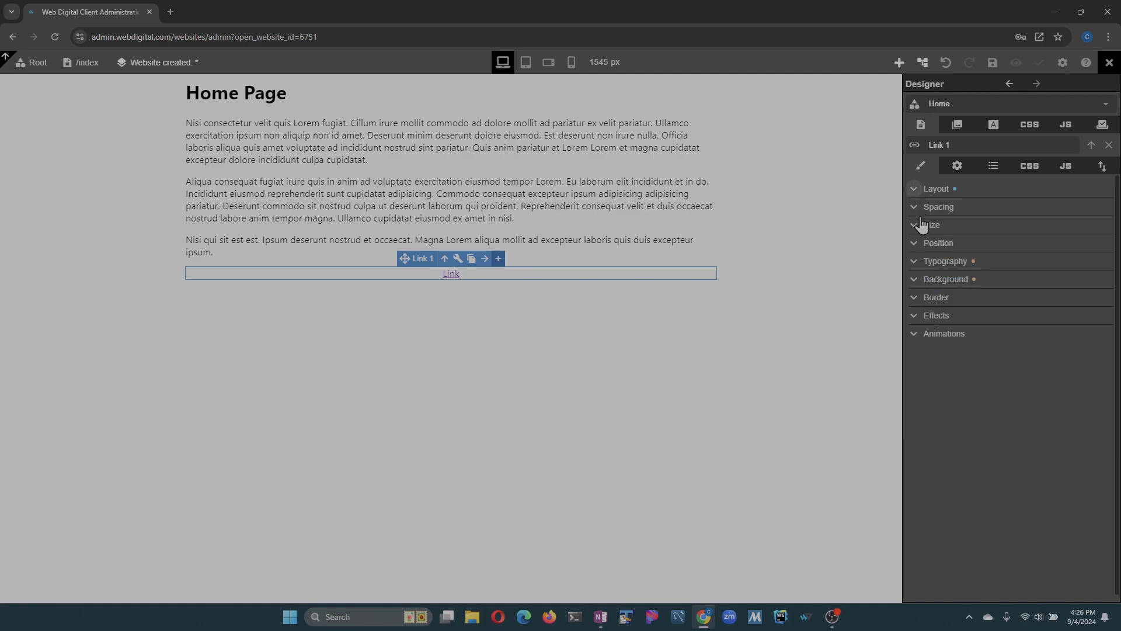
- Give the link automatic side margins and a locked padding of 19 px on all sides
{"action": "left_click", "coordinate": [915, 209]}
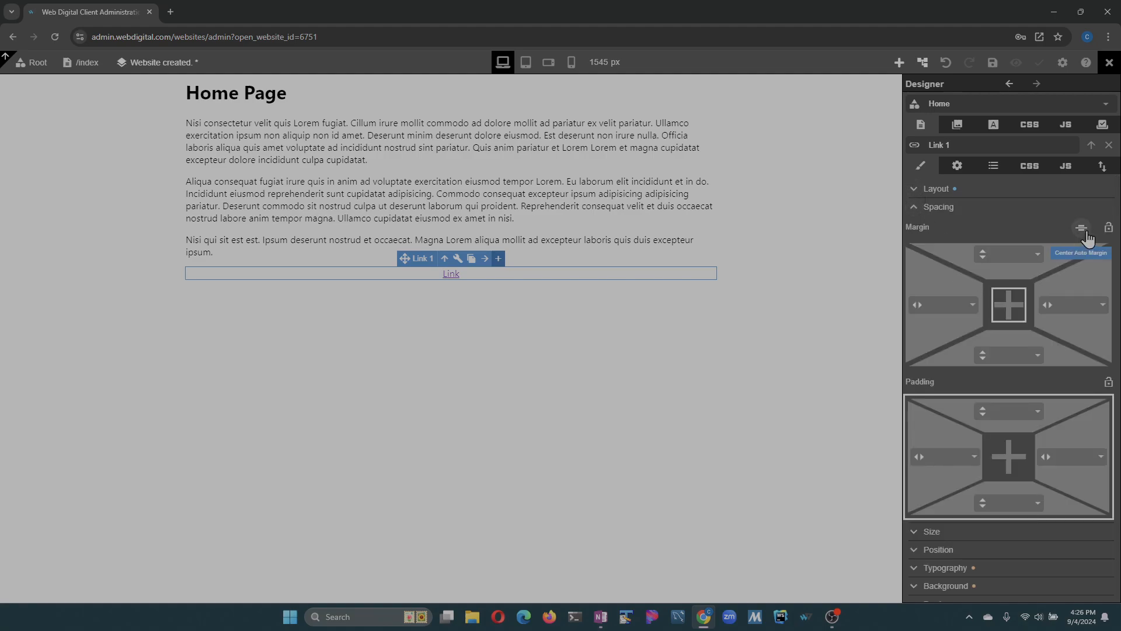
{"action": "left_click", "coordinate": [1083, 229]}
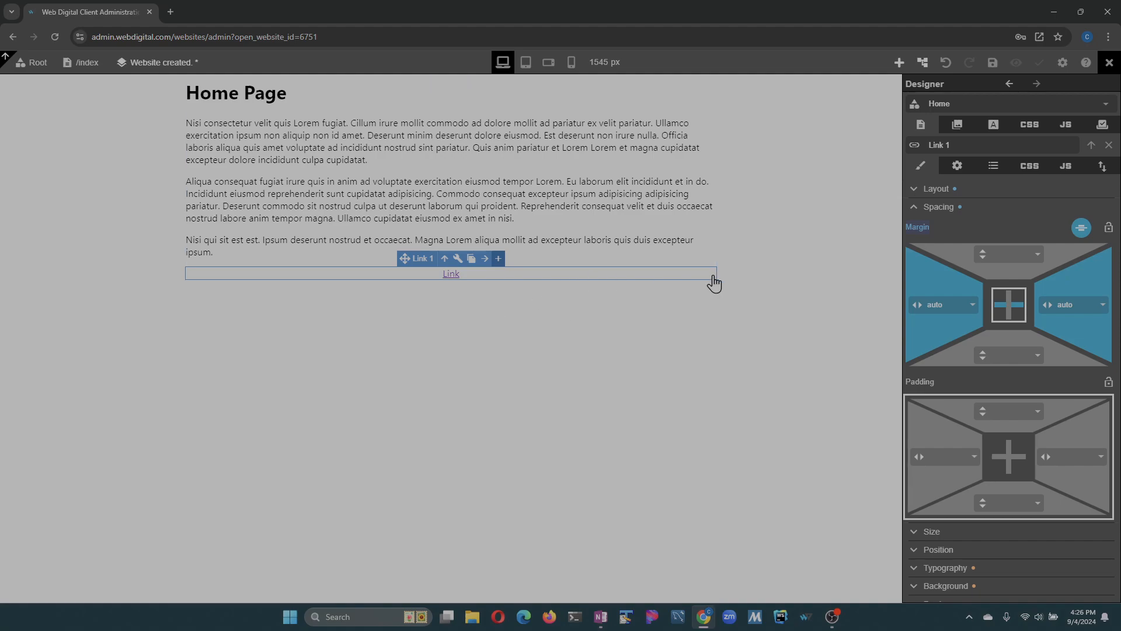
{"action": "left_click", "coordinate": [1108, 381]}
{"action": "mouse_move", "coordinate": [974, 382]}
{"action": "left_mouse_down"}
{"action": "mouse_move", "coordinate": [998, 393]}
{"action": "mouse_move", "coordinate": [972, 383]}
{"action": "left_mouse_up"}
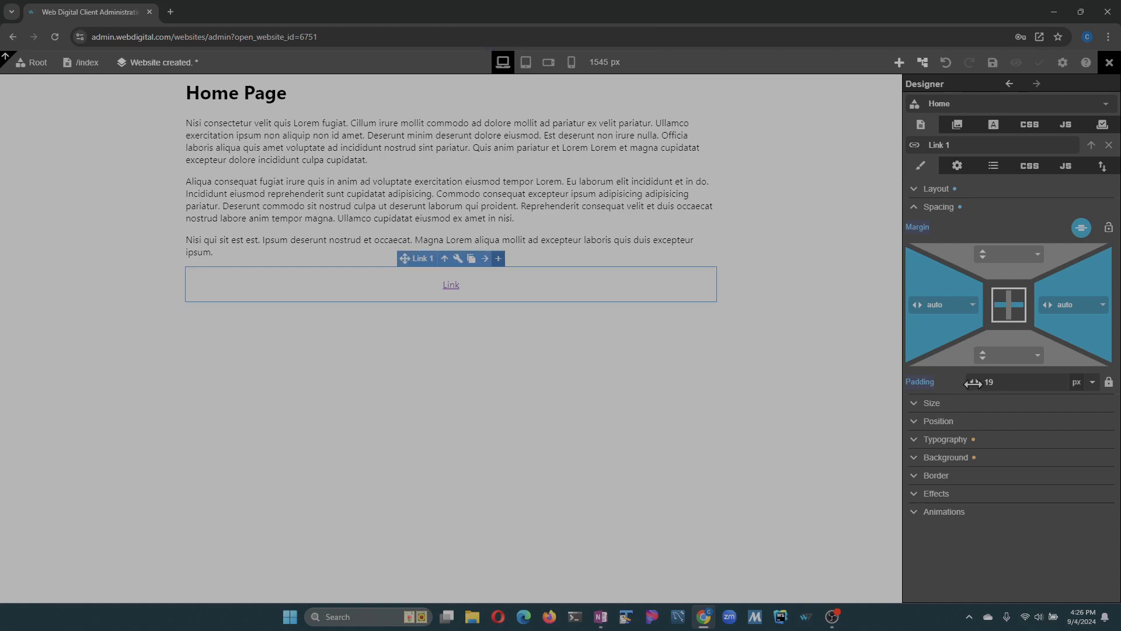
{"action": "left_click", "coordinate": [916, 208]}
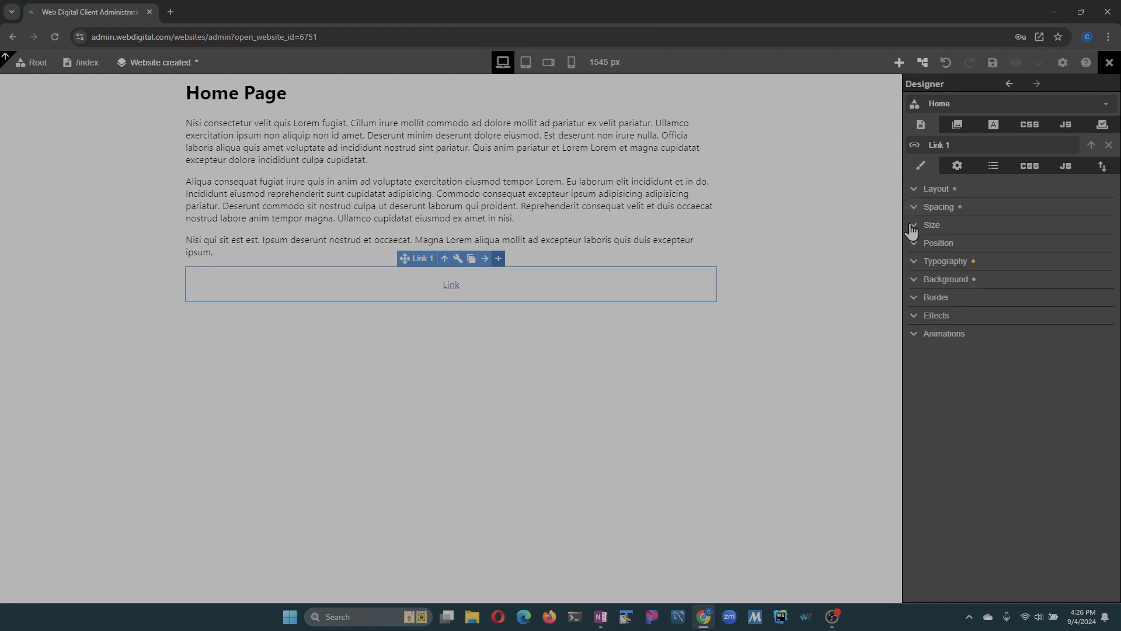
- Set the link's width to 130 px and change its text to Login
{"action": "left_click", "coordinate": [923, 225]}
{"action": "left_click_drag", "start_coordinate": [946, 247], "coordinate": [981, 247]}
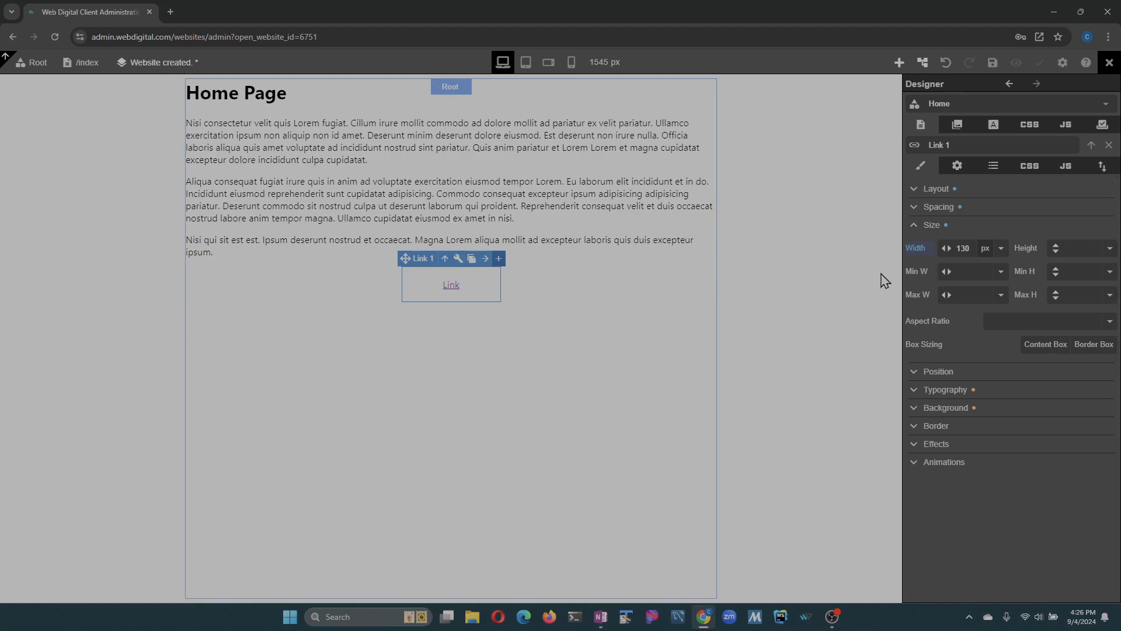
{"action": "double_click", "coordinate": [451, 286]}
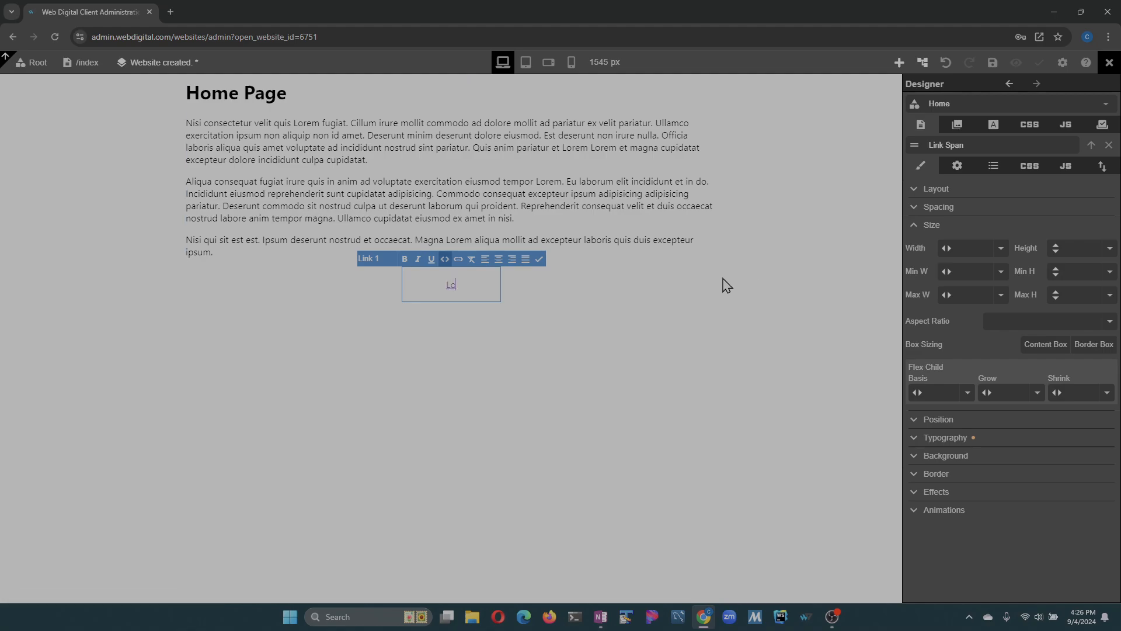
{"action": "key", "text": "Escape"}
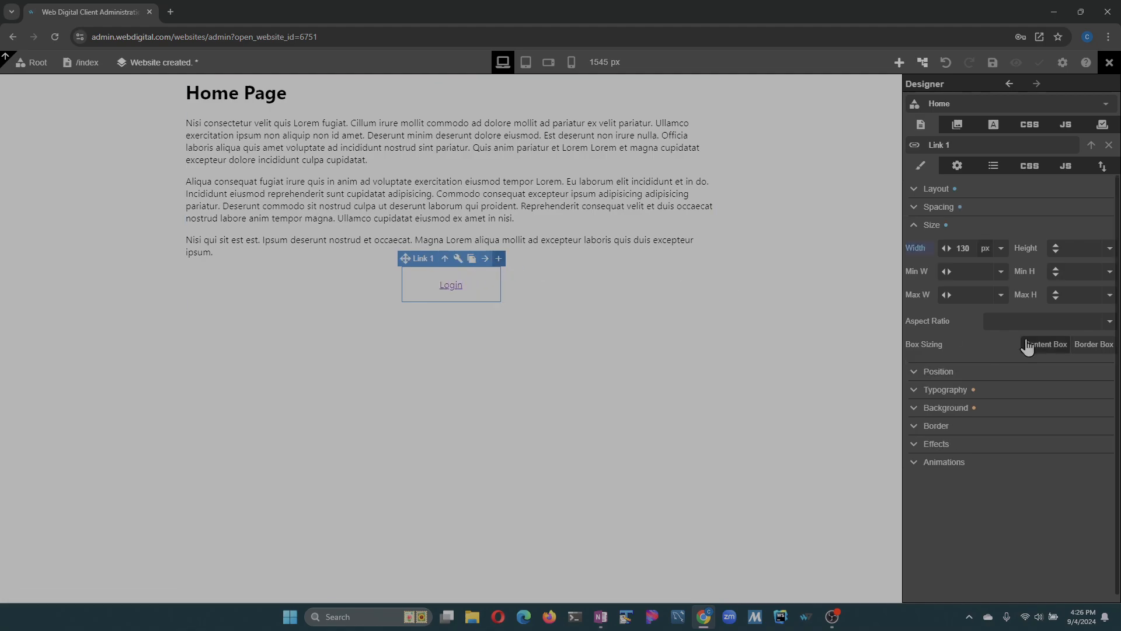
- Set the Login link's font size to 43 px, centre its text, and remove its underline
{"action": "left_click", "coordinate": [915, 225]}
{"action": "left_click", "coordinate": [918, 263]}
{"action": "left_click_drag", "start_coordinate": [942, 310], "coordinate": [987, 314]}
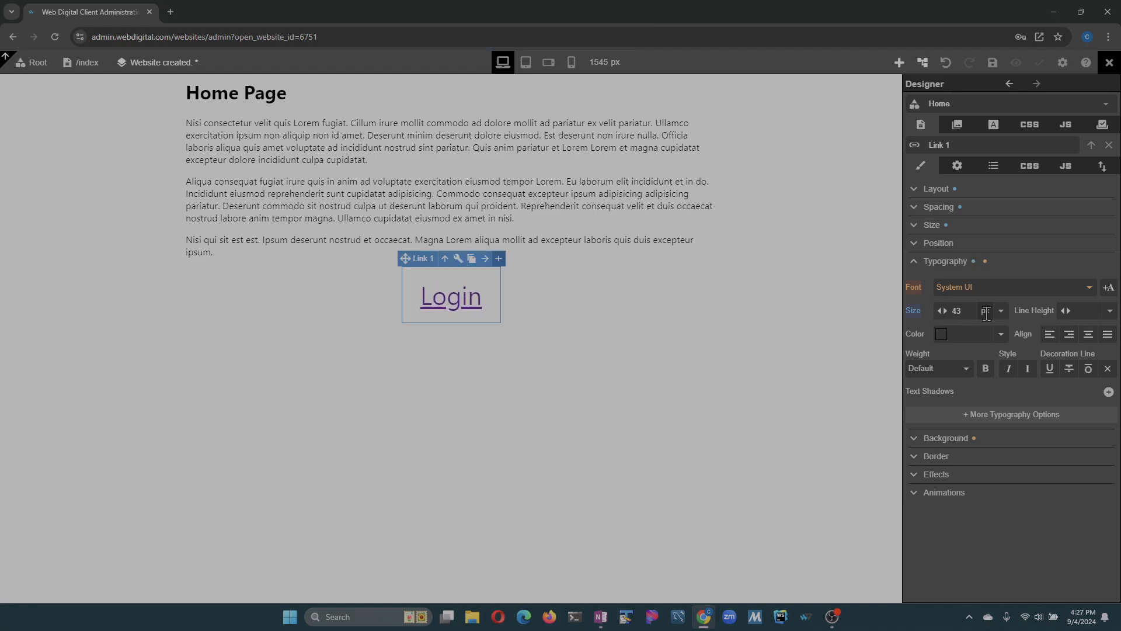
{"action": "left_click", "coordinate": [1088, 338]}
{"action": "left_click", "coordinate": [1103, 370]}
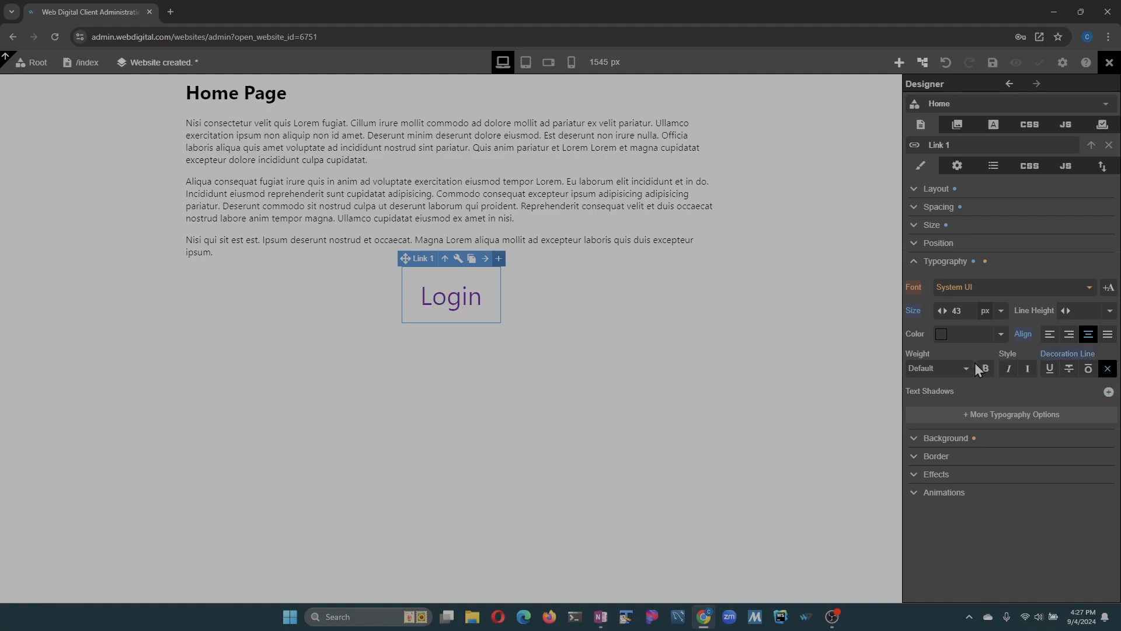
- Set the Login link's background color to Light Gray
{"action": "left_click", "coordinate": [914, 268]}
{"action": "left_click", "coordinate": [914, 280]}
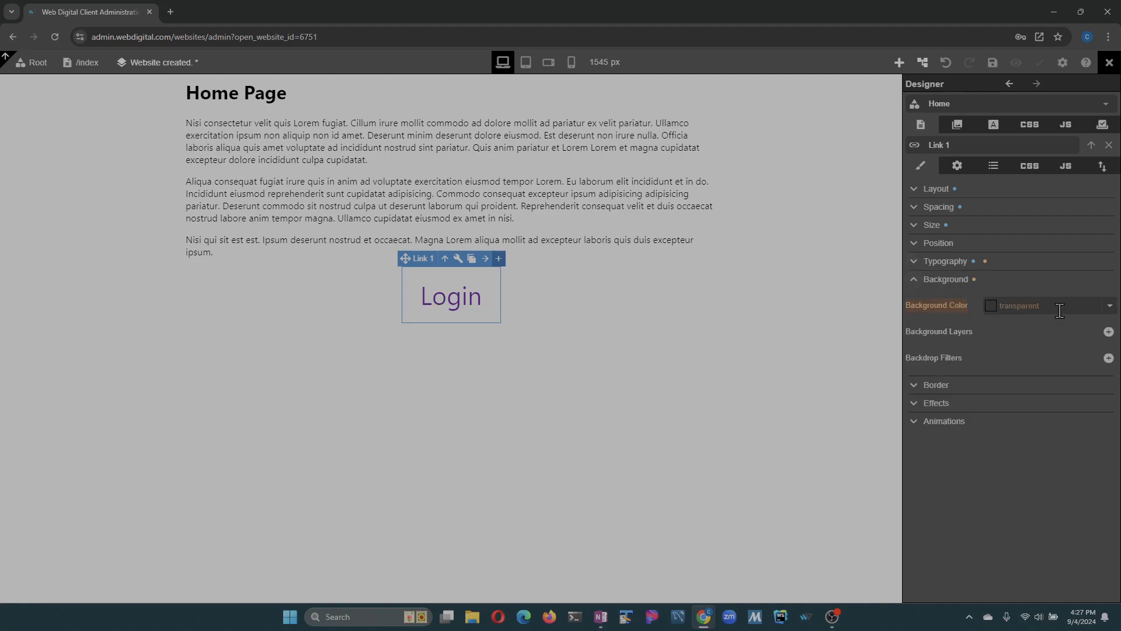
{"action": "left_click", "coordinate": [1109, 305]}
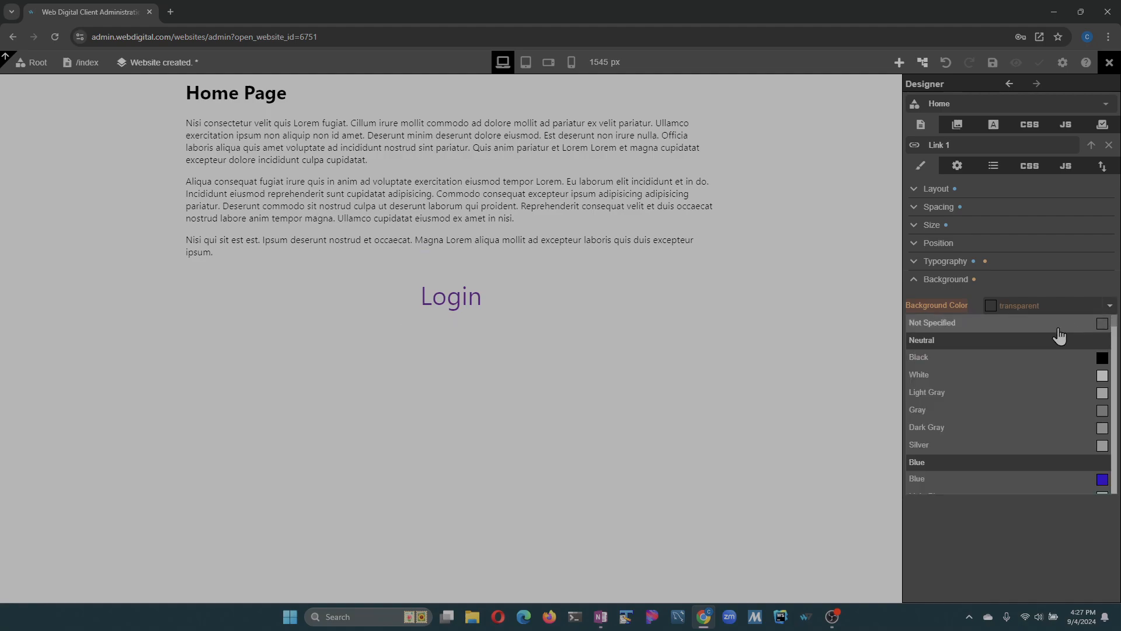
{"action": "left_click", "coordinate": [992, 392]}
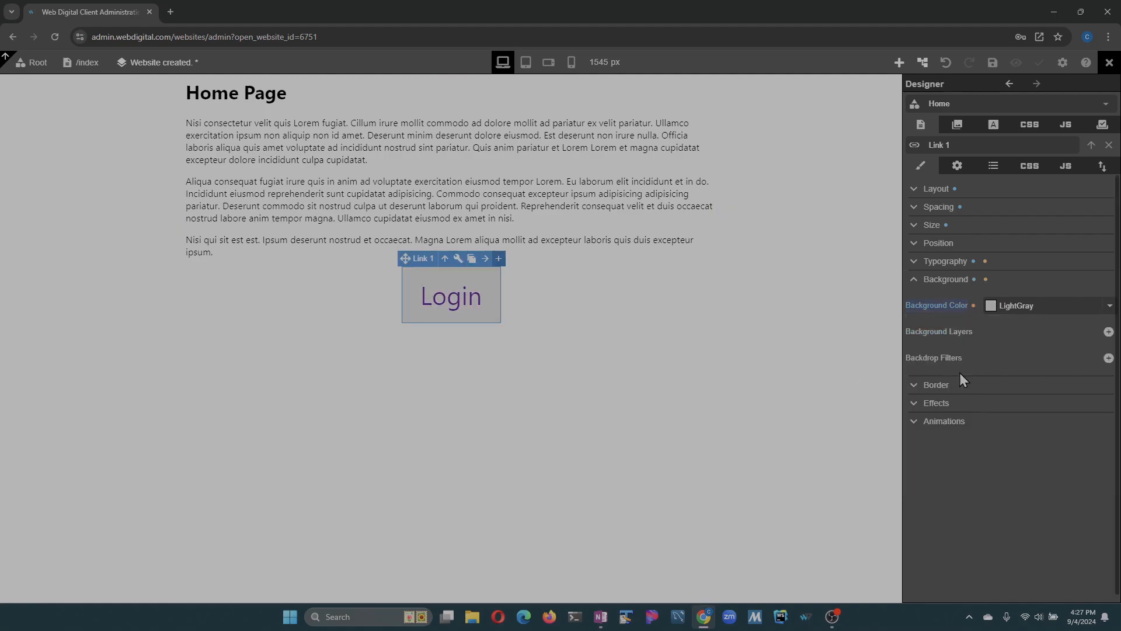
- Give the Login link a 1 px solid black border with a 10 px corner radius and save the website
{"action": "left_click", "coordinate": [915, 385]}
{"action": "left_click", "coordinate": [974, 434]}
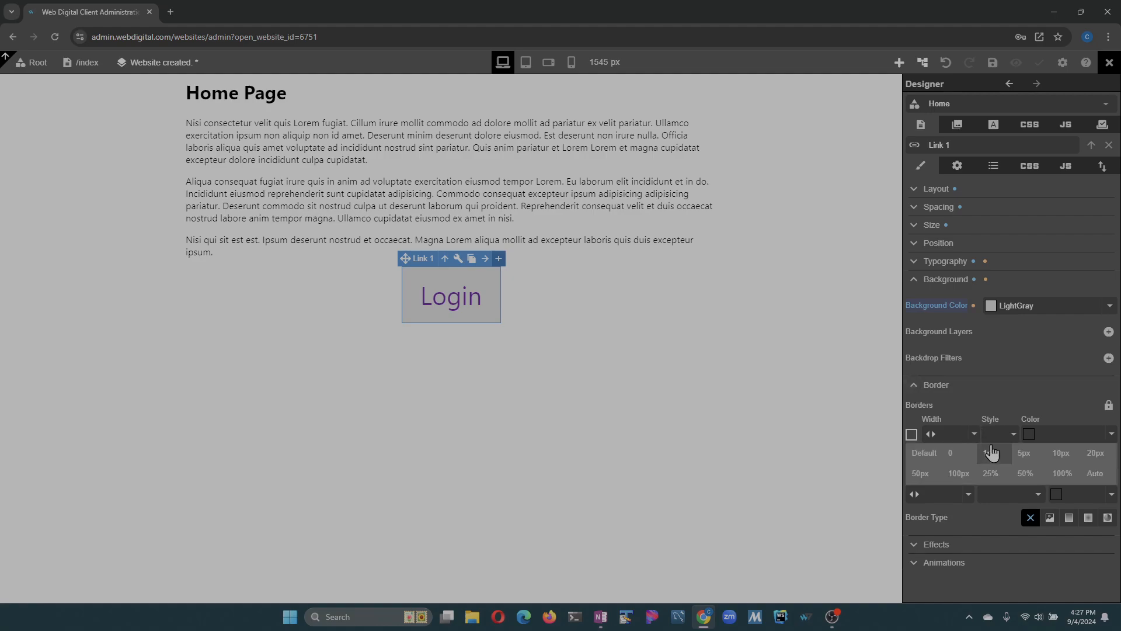
{"action": "left_click", "coordinate": [990, 461]}
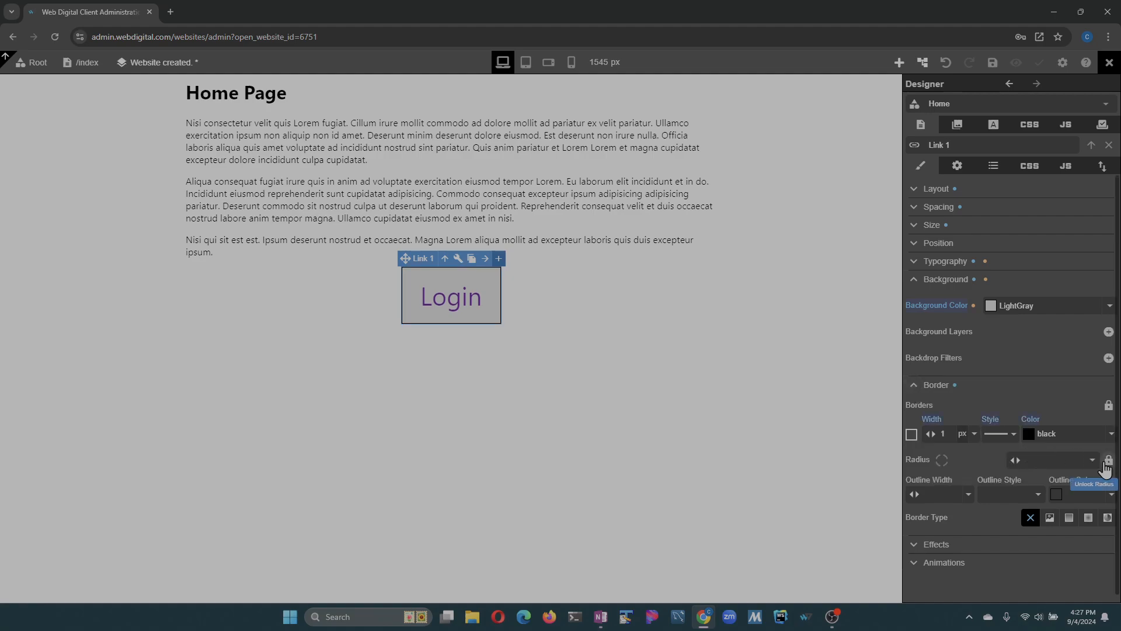
{"action": "left_click", "coordinate": [1091, 461]}
{"action": "left_click", "coordinate": [1062, 480]}
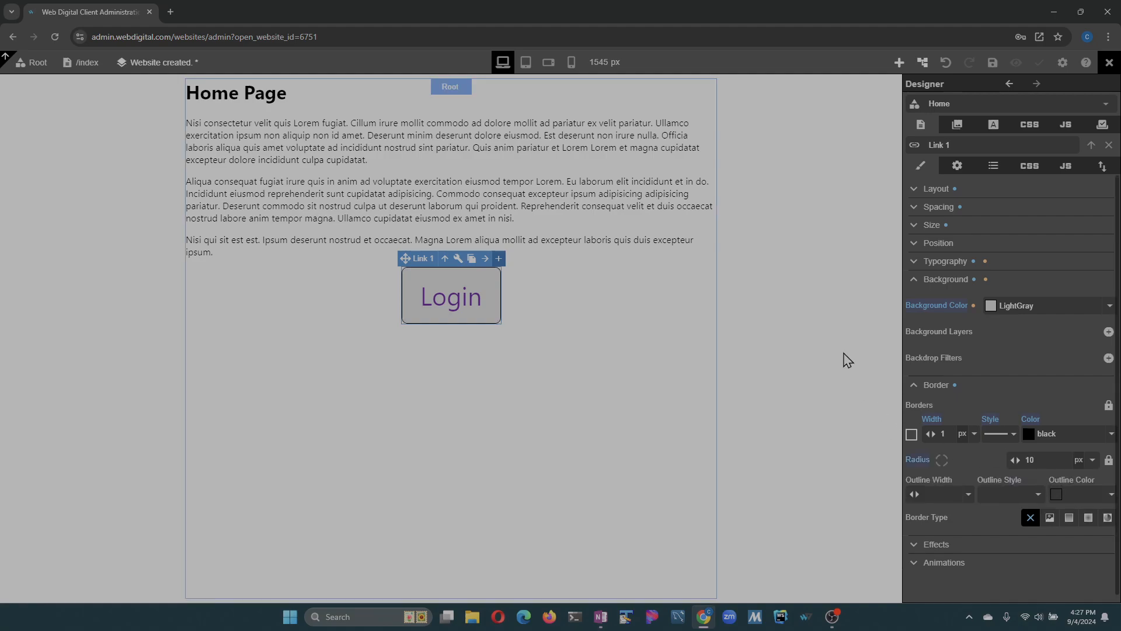
{"action": "left_click", "coordinate": [993, 63]}
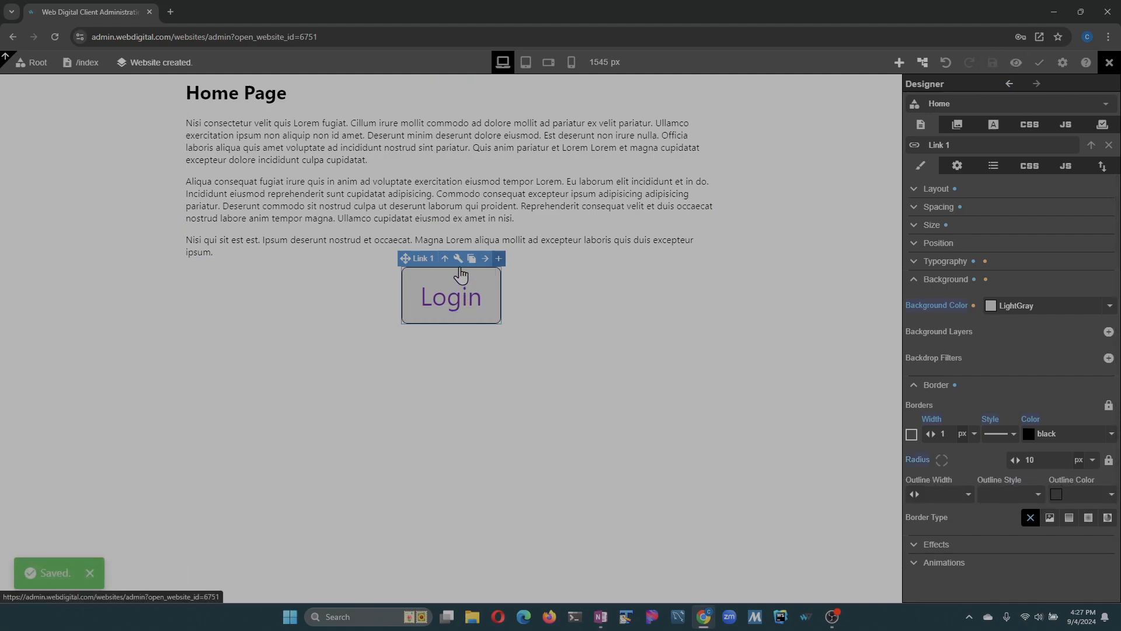
- Check which routes the Login link can point to in its element settings
{"action": "left_click", "coordinate": [957, 165]}
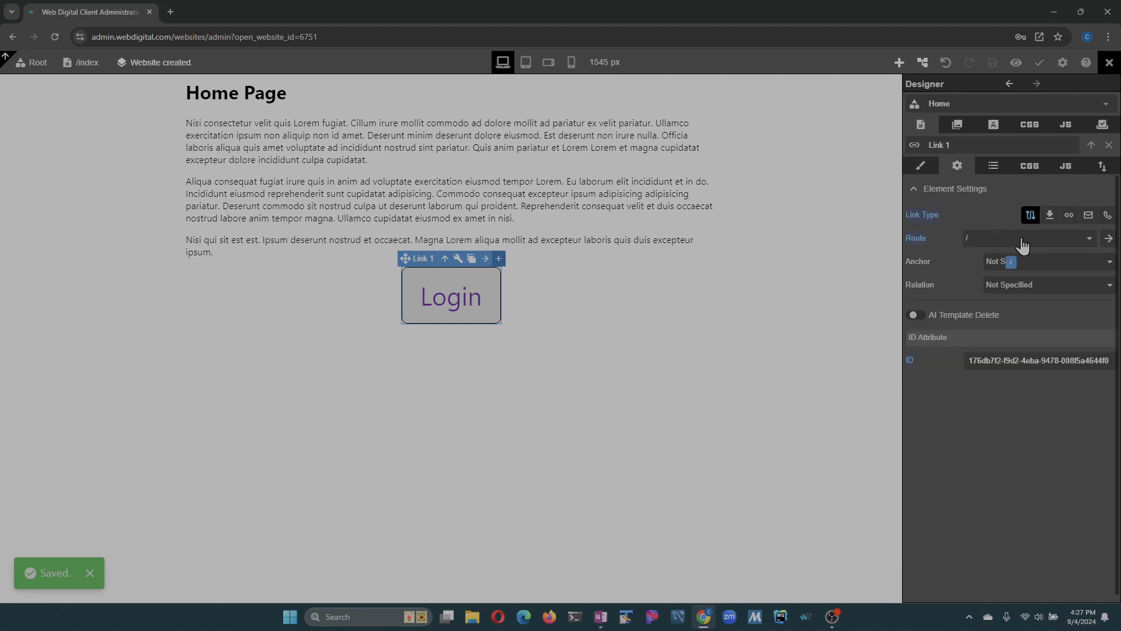
{"action": "left_click", "coordinate": [1025, 240]}
{"action": "left_click", "coordinate": [1019, 240]}
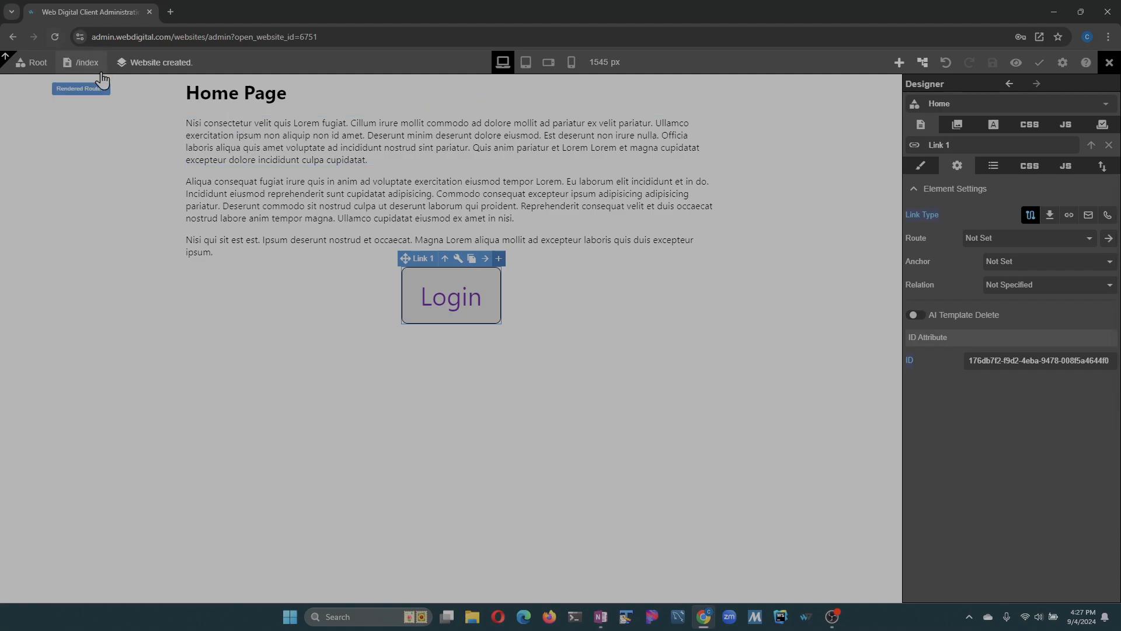
- Add a route named login to the router with exact matching and a new component
{"action": "left_click", "coordinate": [85, 63]}
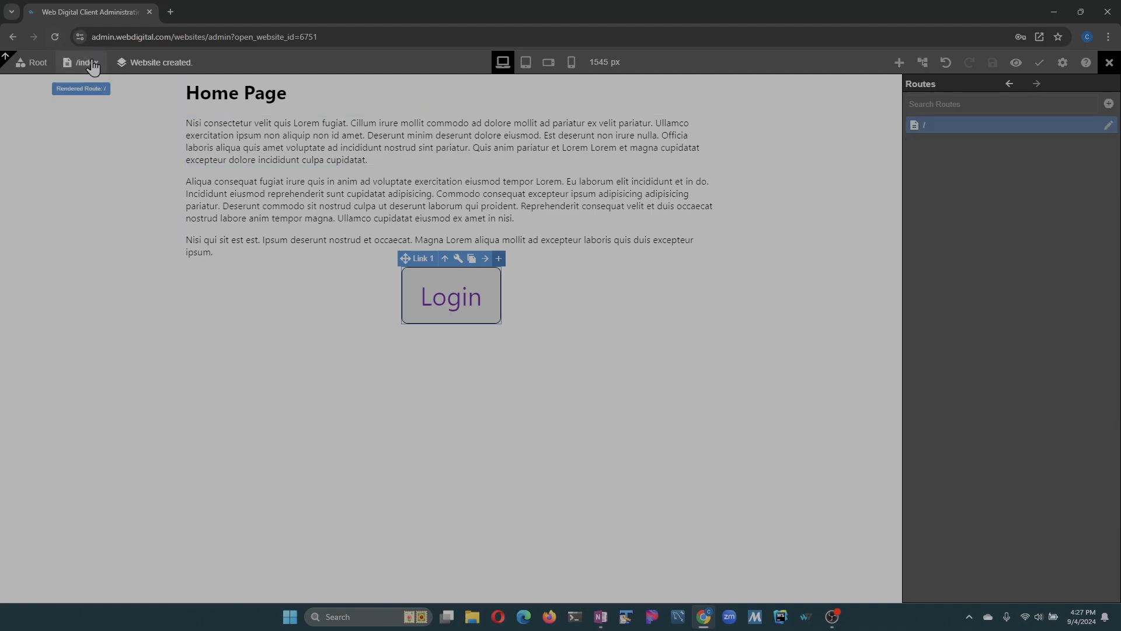
{"action": "left_click", "coordinate": [1109, 104]}
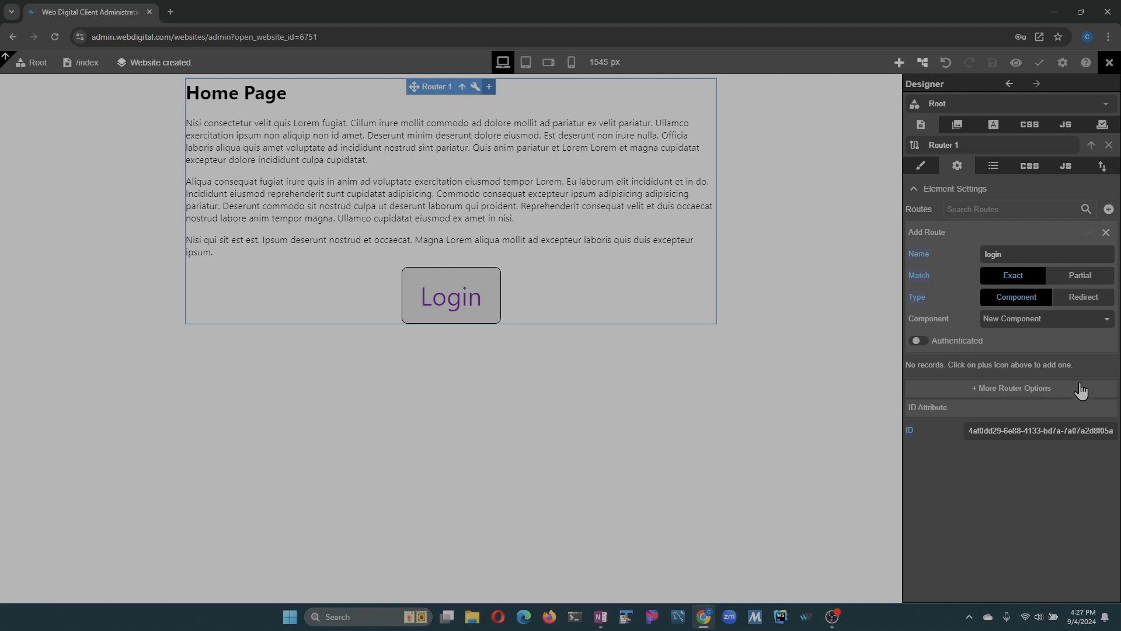
{"action": "left_click", "coordinate": [1088, 232]}
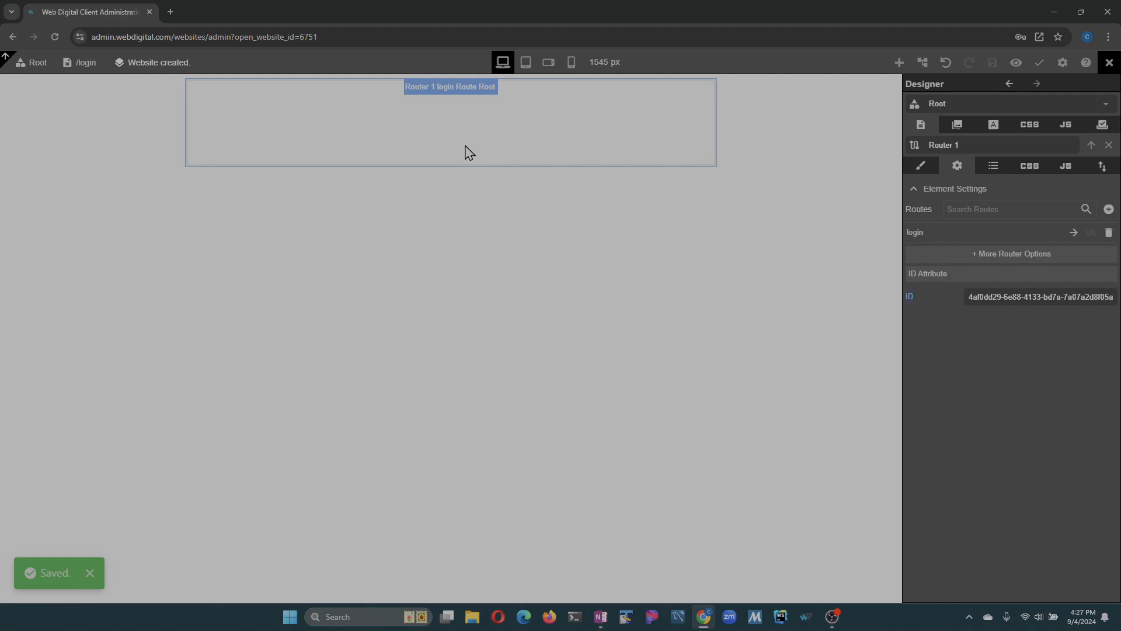
- Rename the login route's component to Login and its root element to Login Root, and save the website
{"action": "left_click", "coordinate": [454, 134]}
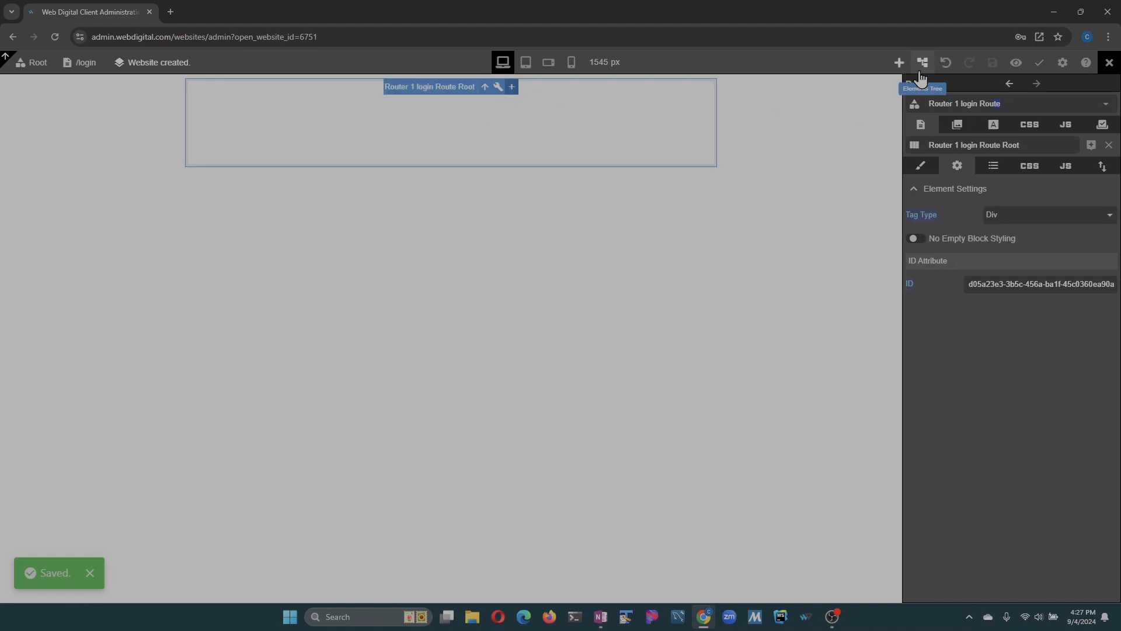
{"action": "type", "text": ":LK"}
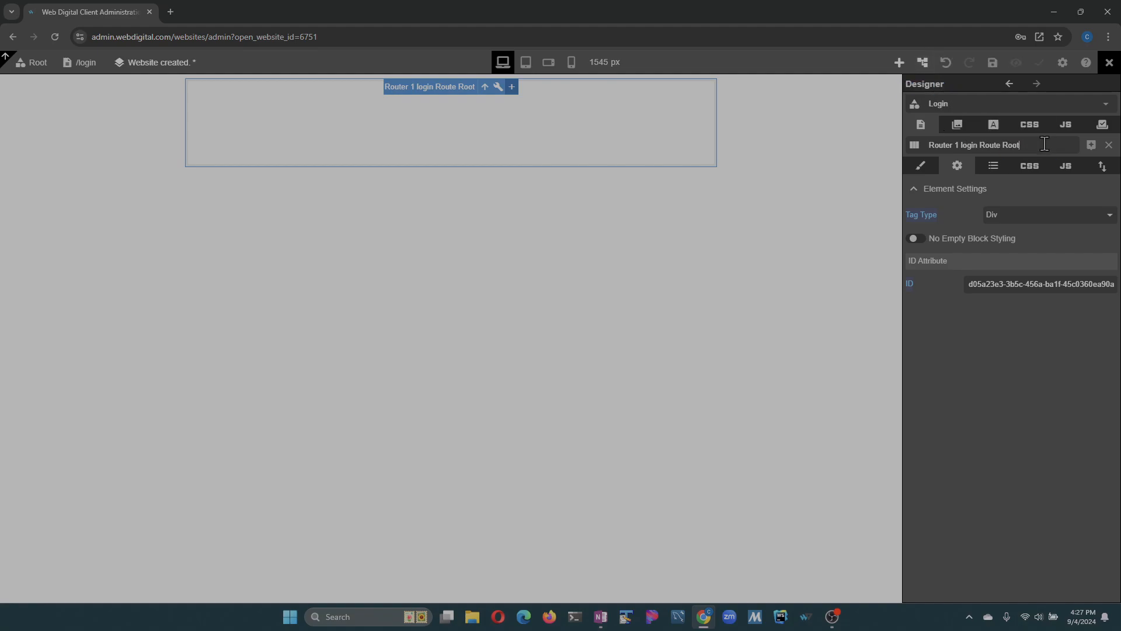
{"action": "key", "text": "shift+Home"}
{"action": "key", "text": "BackSpace"}
{"action": "type", "text": "Login"}
{"action": "left_click", "coordinate": [993, 62]}
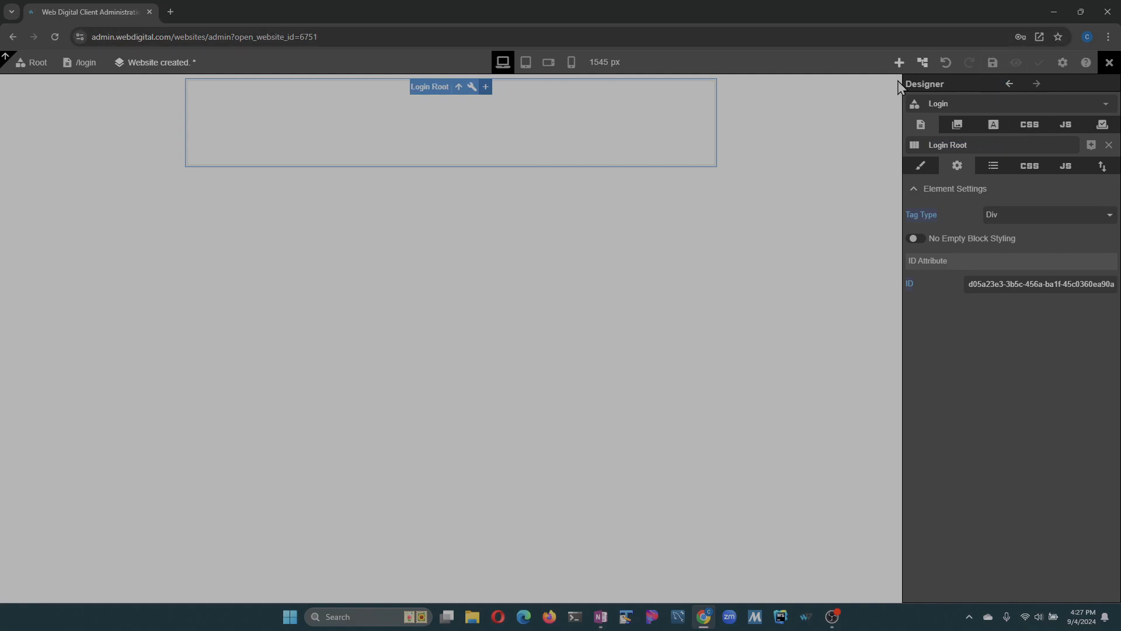
- Place a dynamic Login element inside the Login Root block
{"action": "left_click", "coordinate": [900, 62]}
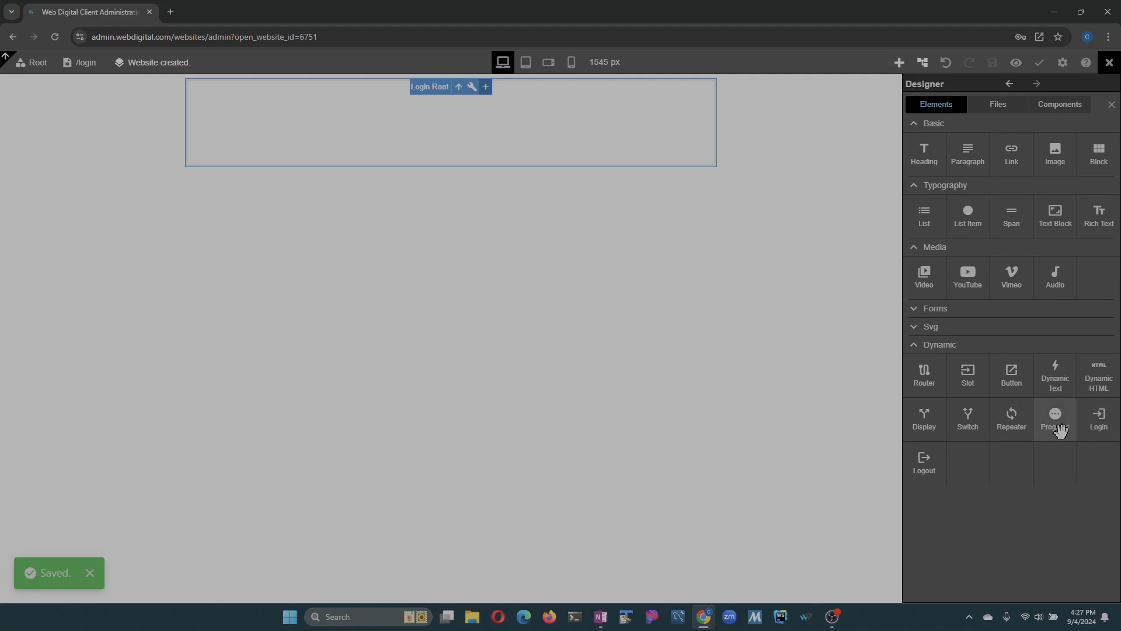
{"action": "left_click_drag", "start_coordinate": [1098, 420], "coordinate": [484, 116]}
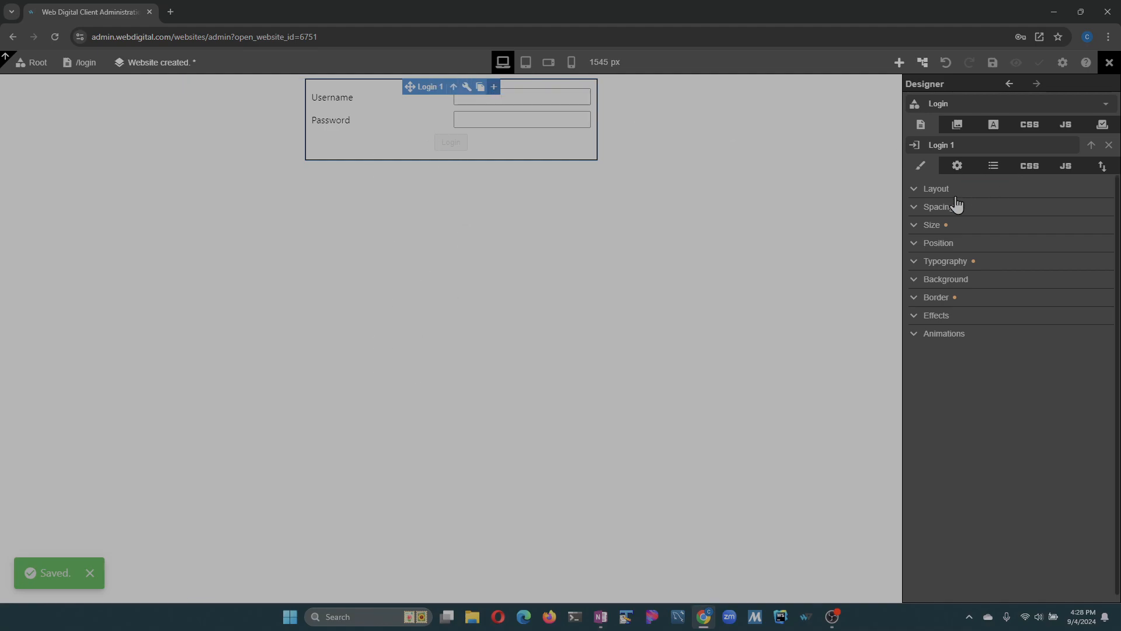
{"action": "mouse_move", "coordinate": [963, 212]}
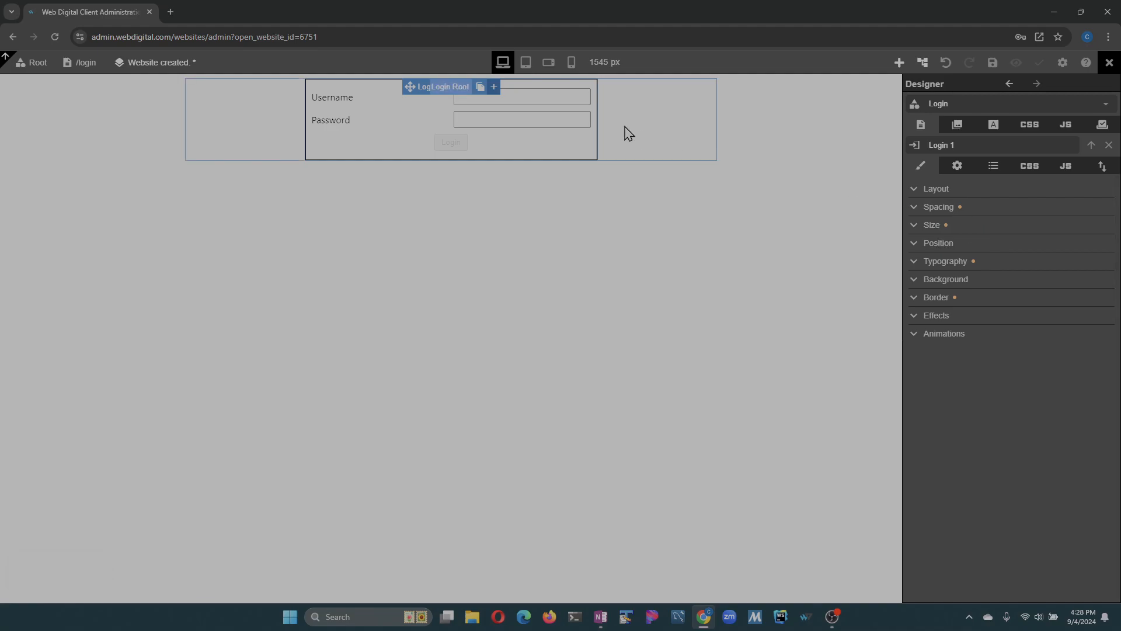
- Set the minimum height of the Login Root block to 90 vh
{"action": "left_click", "coordinate": [453, 86]}
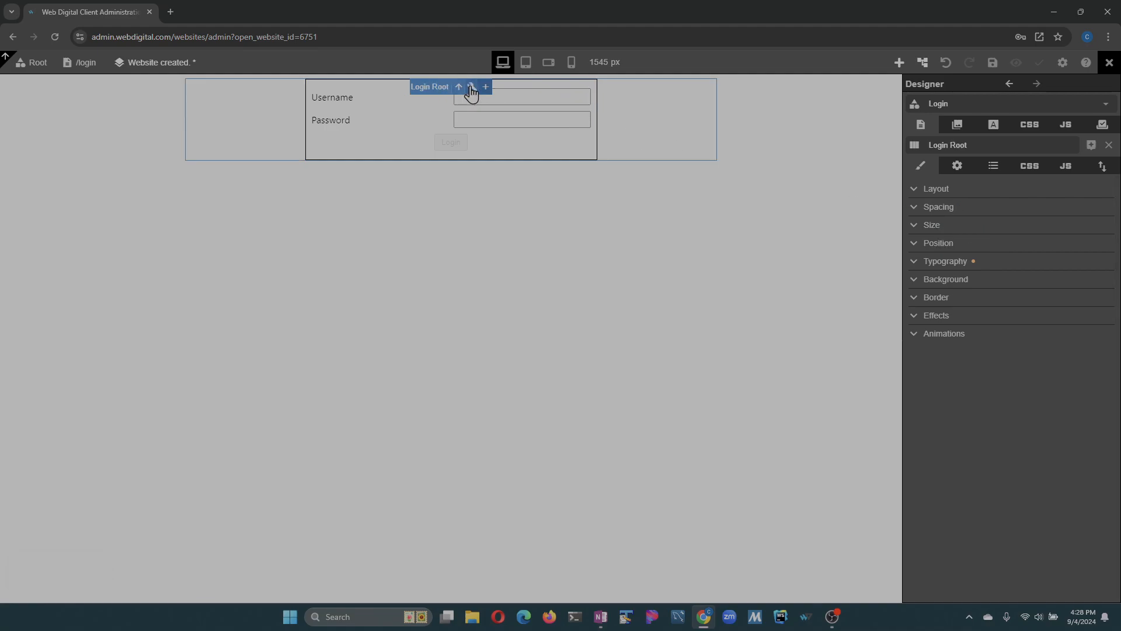
{"action": "left_click", "coordinate": [919, 225]}
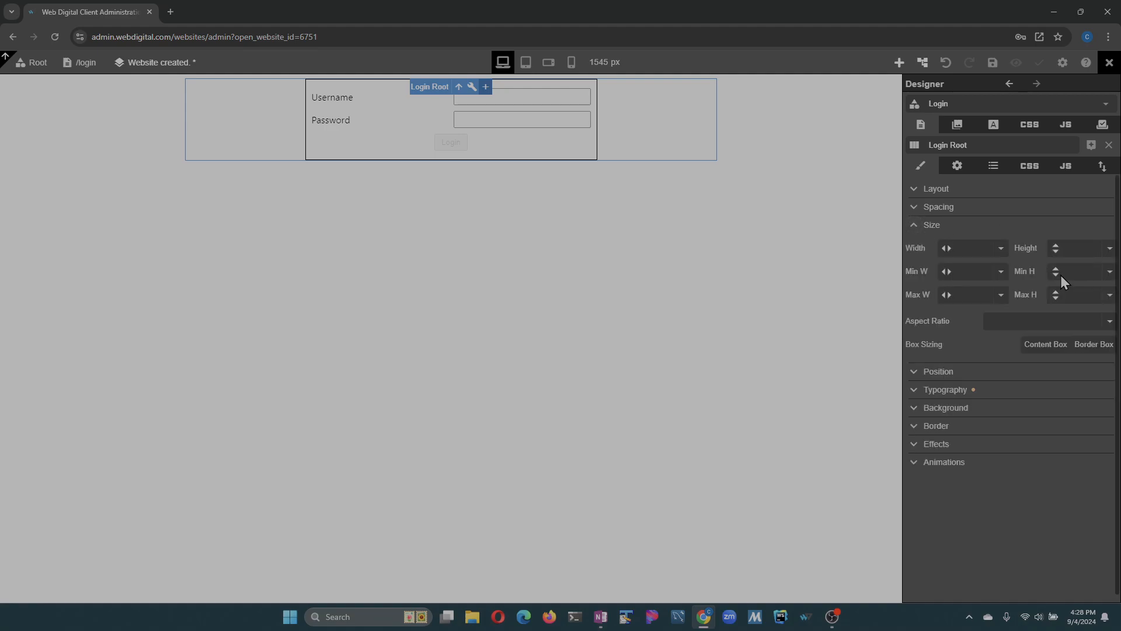
{"action": "left_click_drag", "start_coordinate": [1056, 271], "coordinate": [1090, 239]}
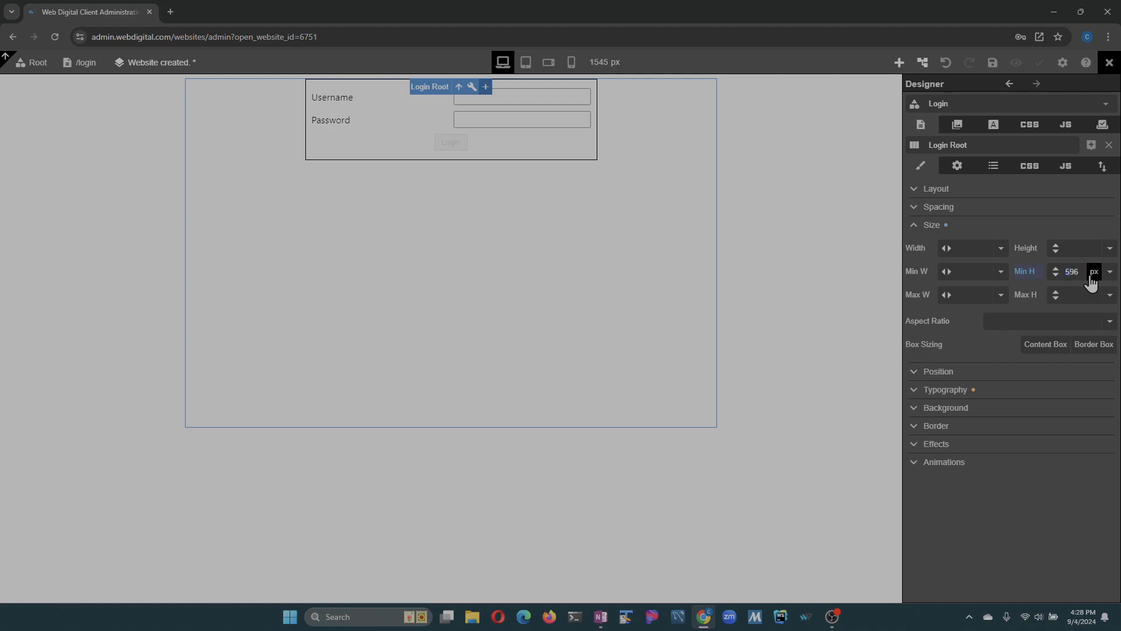
{"action": "type", "text": "0"}
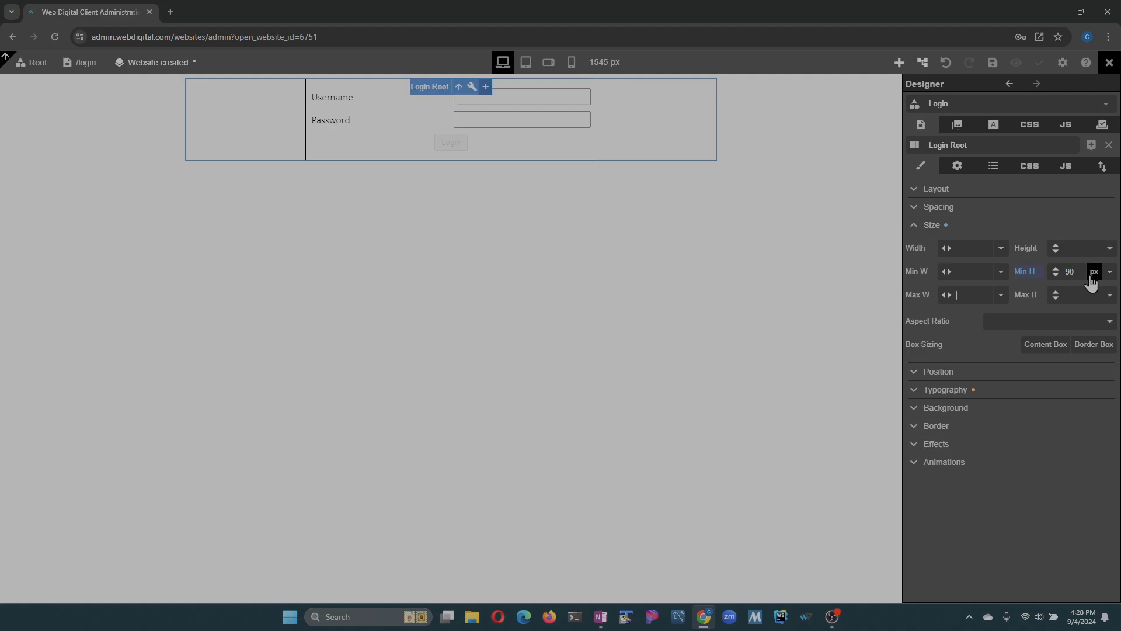
{"action": "left_click", "coordinate": [1092, 281]}
{"action": "left_click", "coordinate": [1069, 315]}
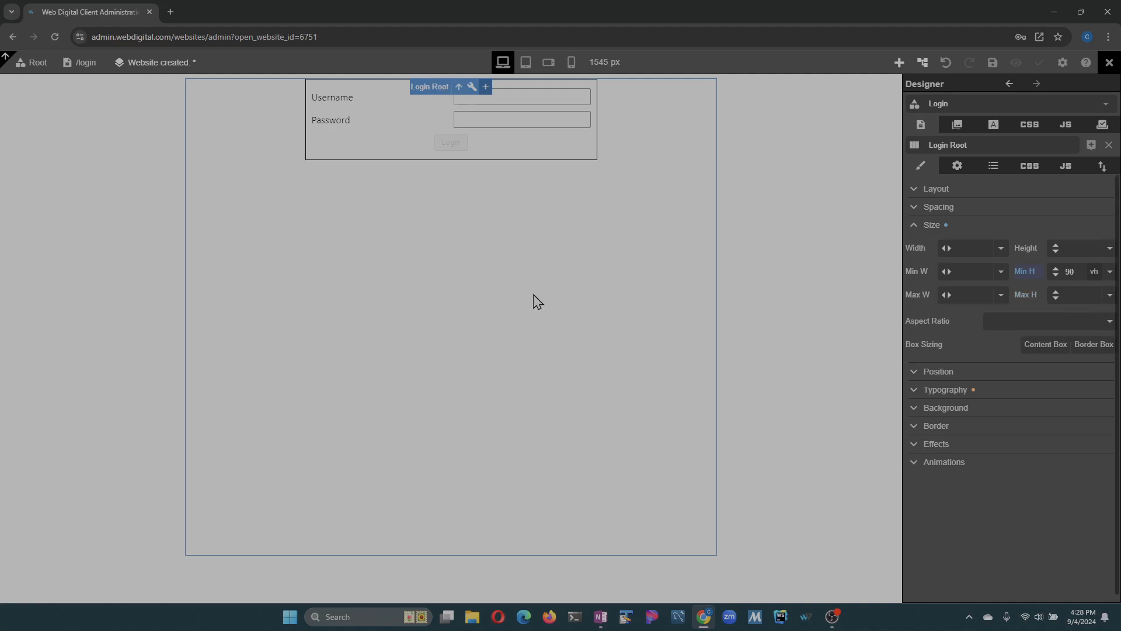
- Set the Login Root block's display to flex so the login form is centred, and save the website
{"action": "left_click", "coordinate": [916, 227]}
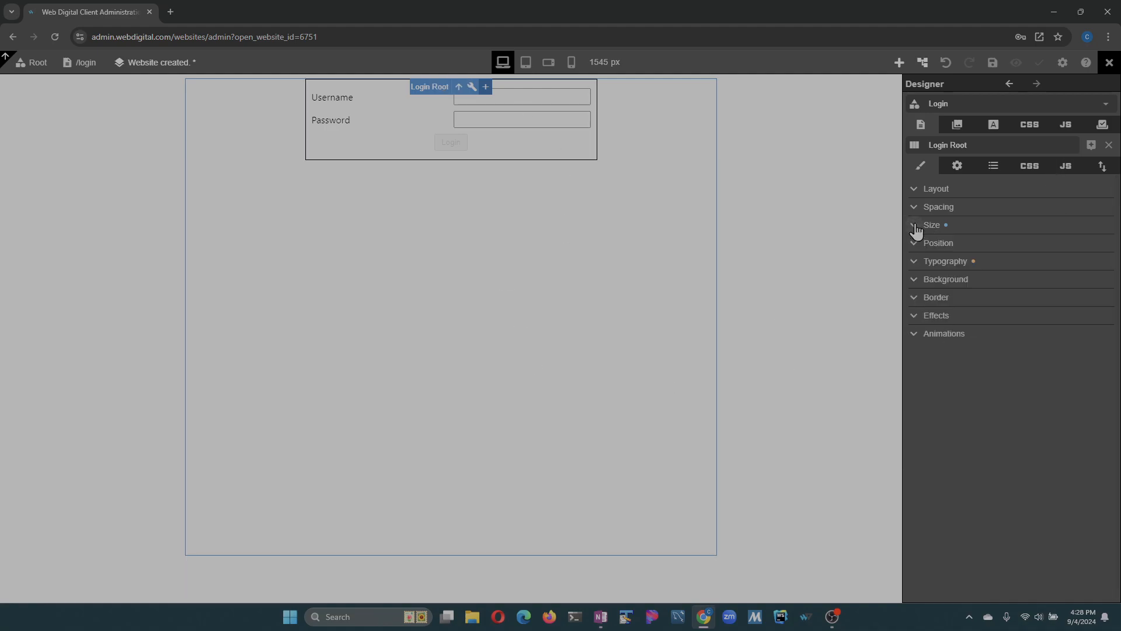
{"action": "left_click", "coordinate": [921, 190]}
{"action": "left_click", "coordinate": [992, 215]}
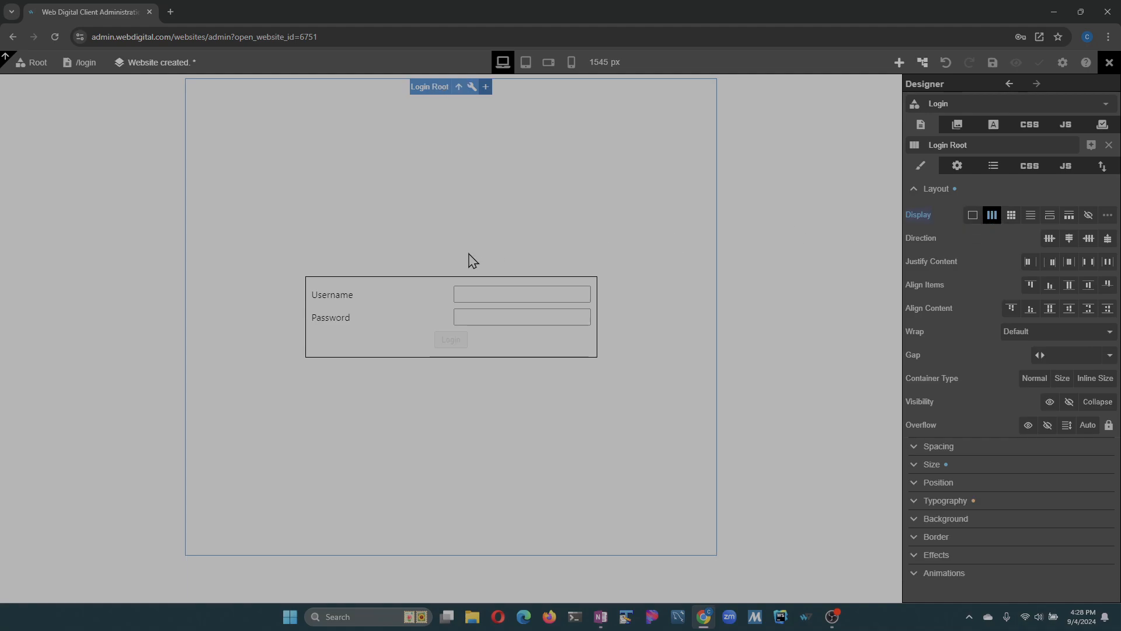
{"action": "left_click", "coordinate": [993, 63]}
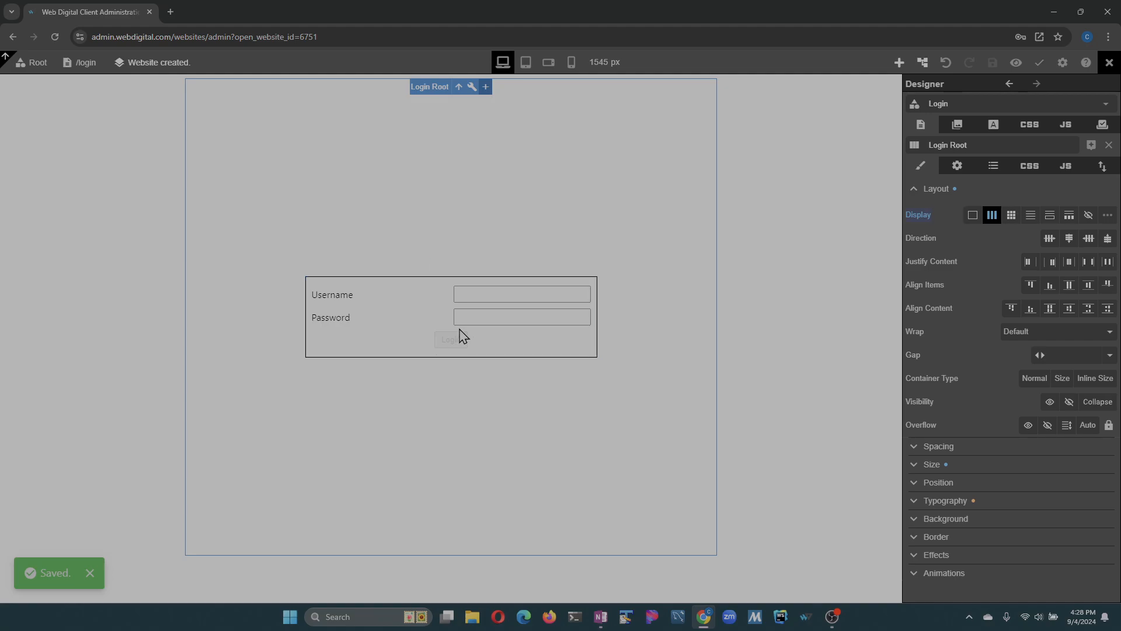
- Set the login form's Post Login Route to /portal and save the website
{"action": "left_click", "coordinate": [416, 303]}
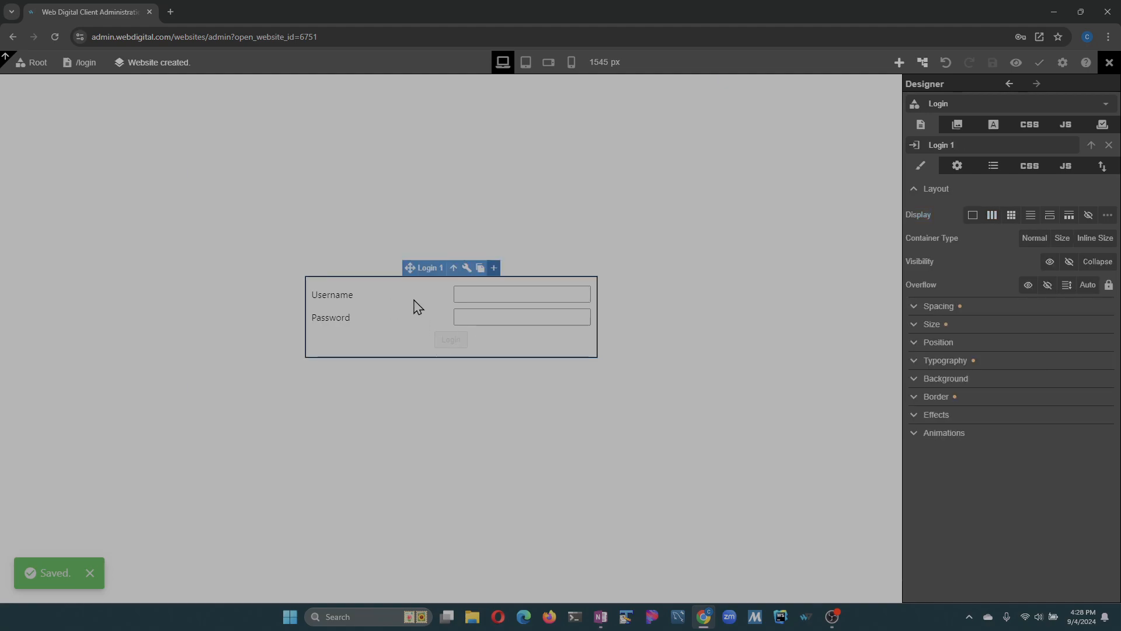
{"action": "left_click", "coordinate": [966, 170]}
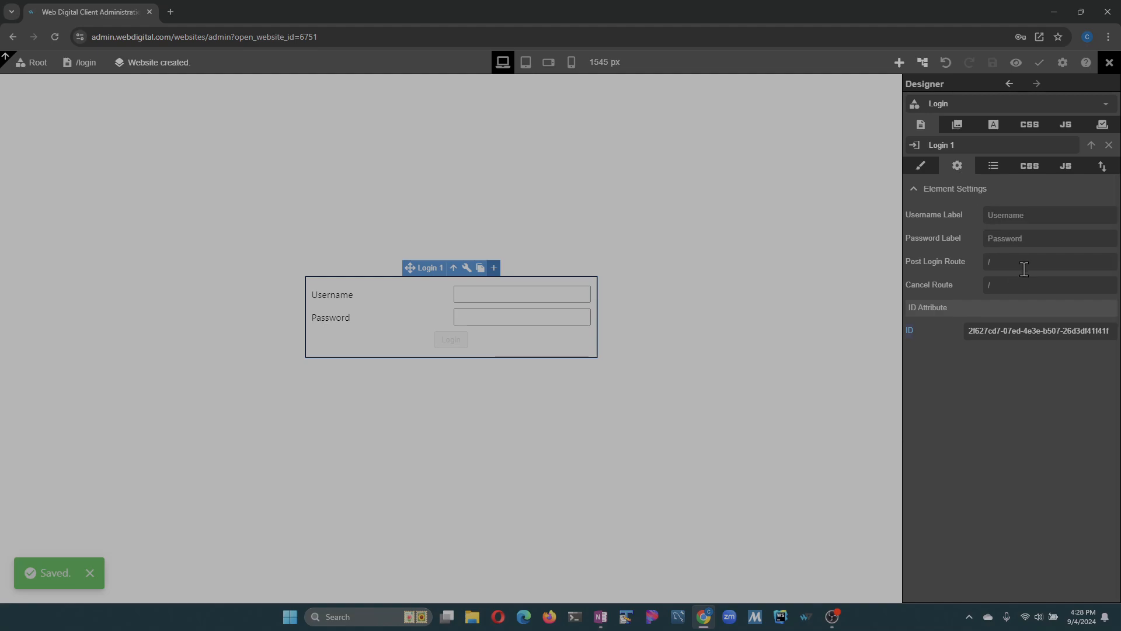
{"action": "type", "text": "portal"}
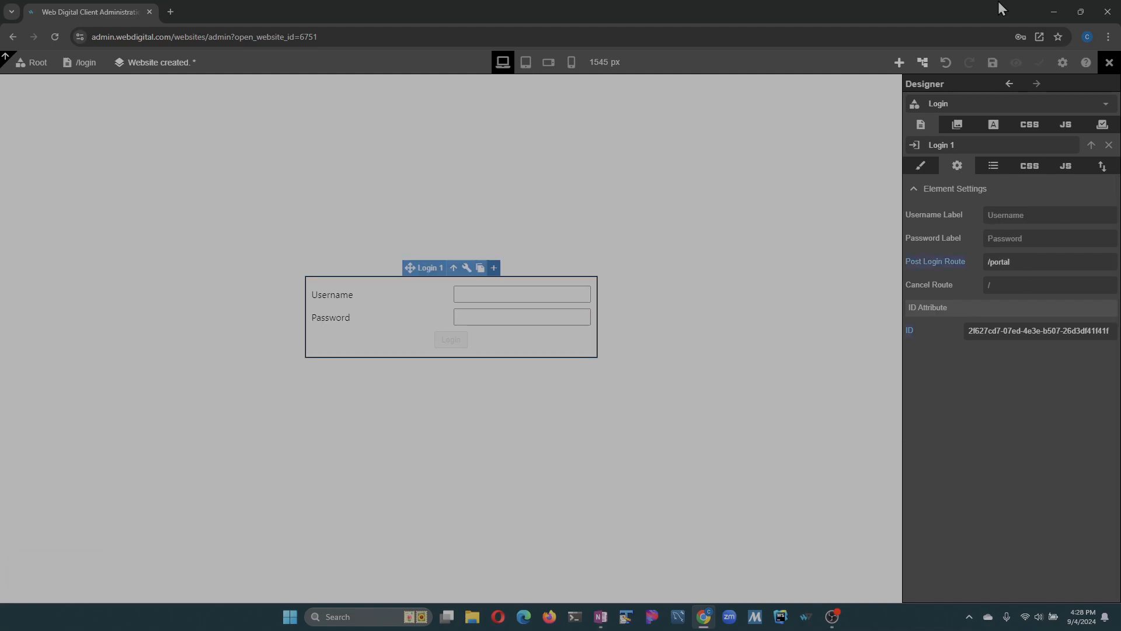
{"action": "left_click", "coordinate": [992, 62]}
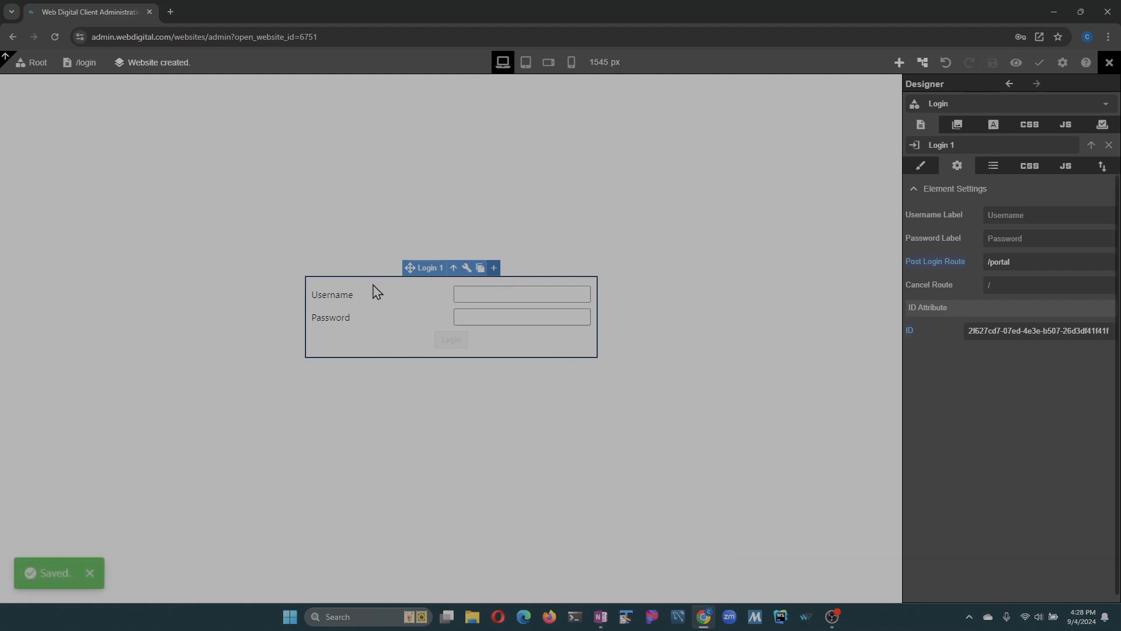
- Return to the home route, point the Login link to the /login route, and save the website
{"action": "left_click", "coordinate": [83, 58]}
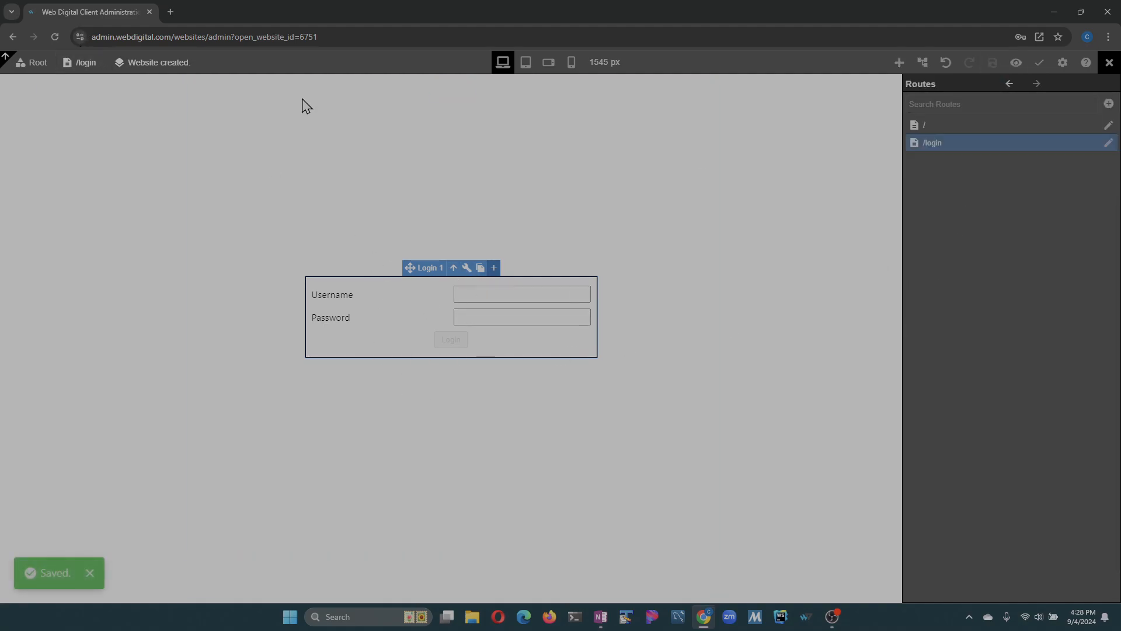
{"action": "left_click", "coordinate": [934, 125]}
{"action": "left_click", "coordinate": [444, 316]}
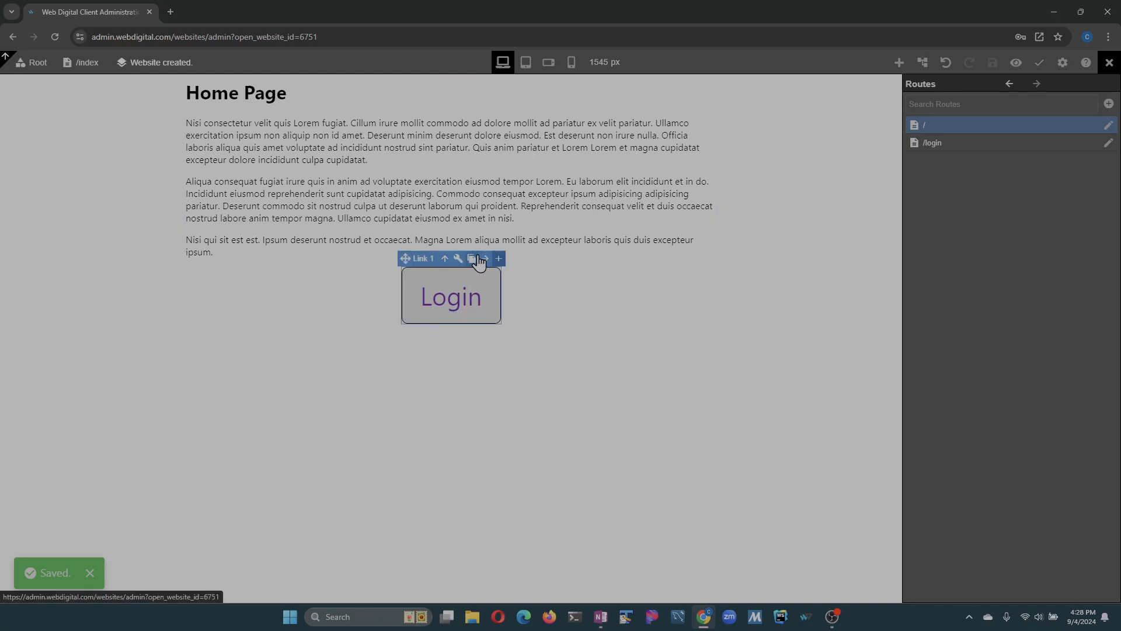
{"action": "left_click", "coordinate": [457, 263]}
{"action": "left_click", "coordinate": [1008, 238]}
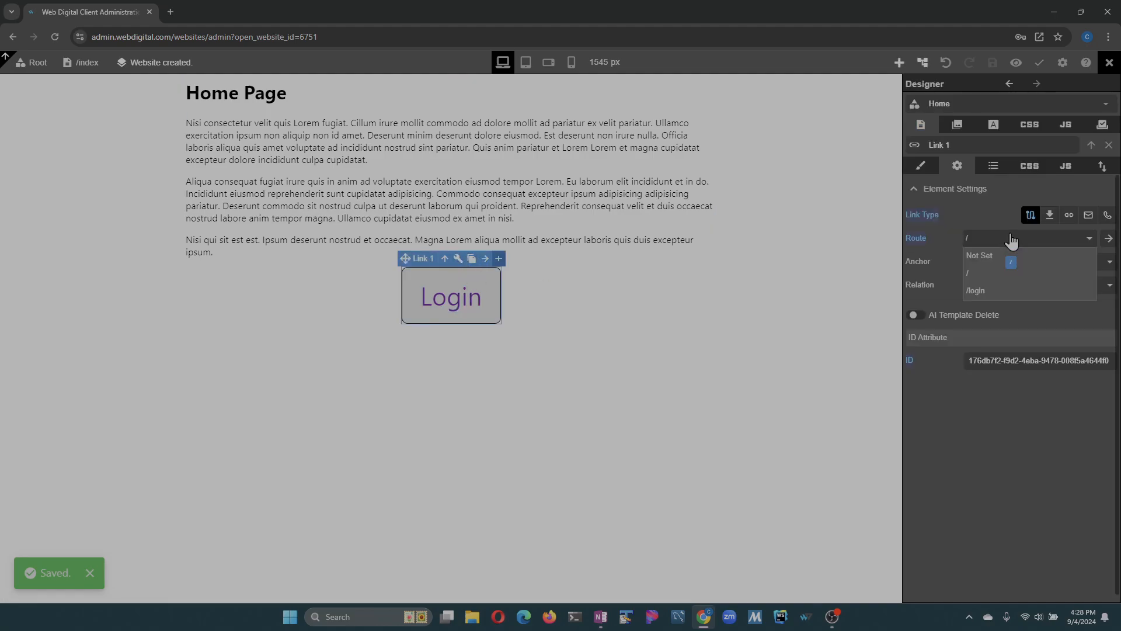
{"action": "left_click", "coordinate": [1003, 295]}
{"action": "left_click", "coordinate": [993, 63]}
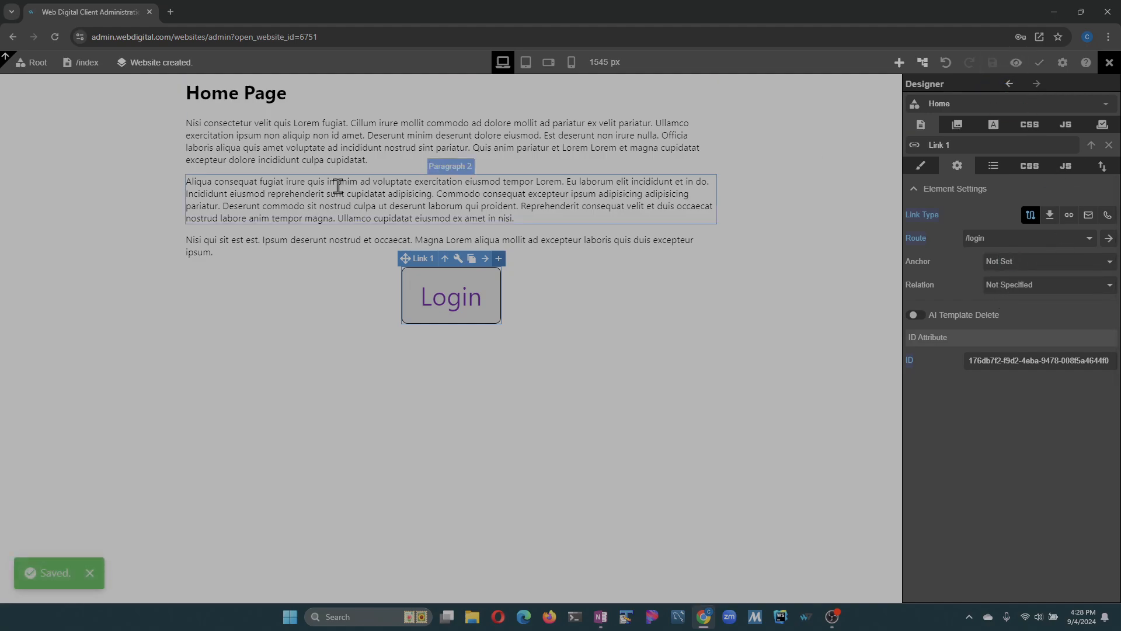
- Add a route named portal to the router with exact matching and a new component
{"action": "left_click", "coordinate": [86, 70]}
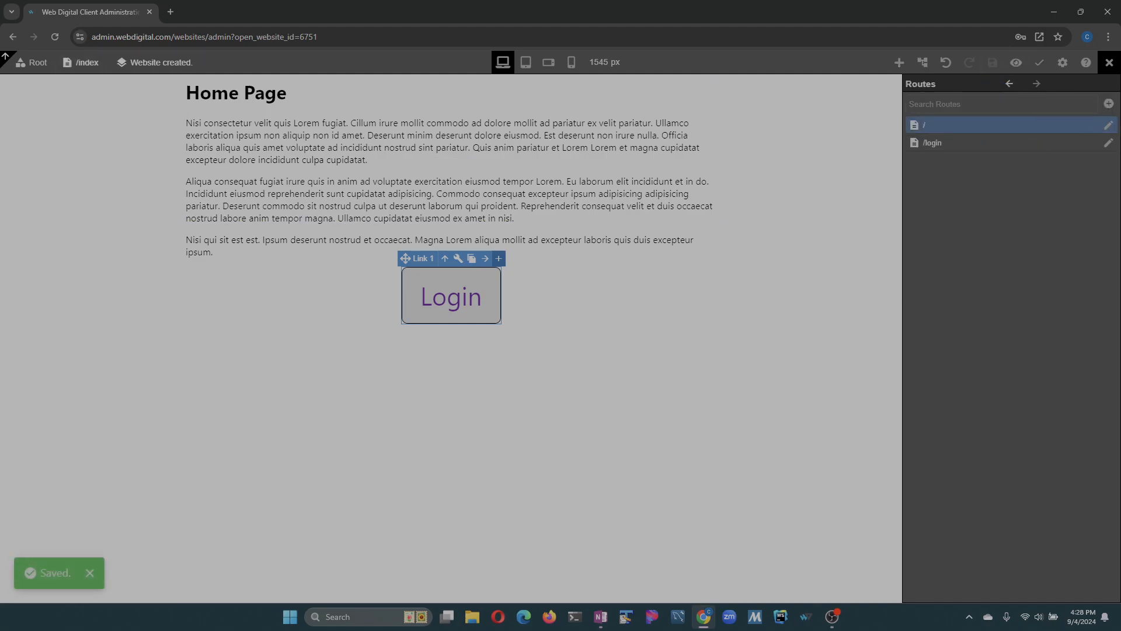
{"action": "left_click", "coordinate": [1113, 107]}
{"action": "left_click", "coordinate": [1109, 209]}
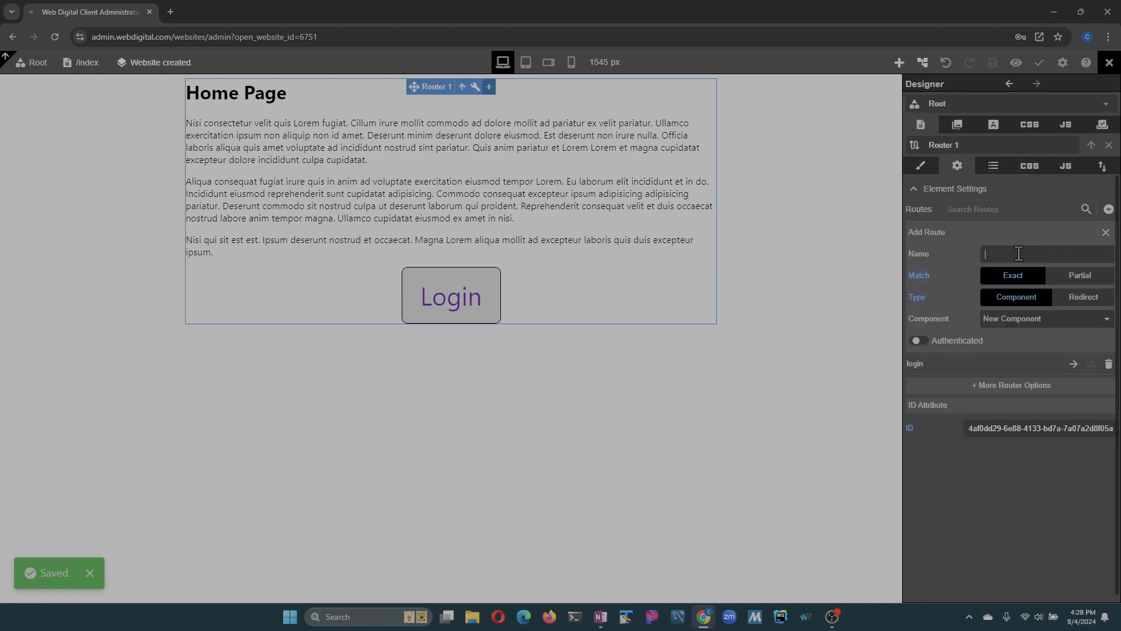
{"action": "type", "text": "portal"}
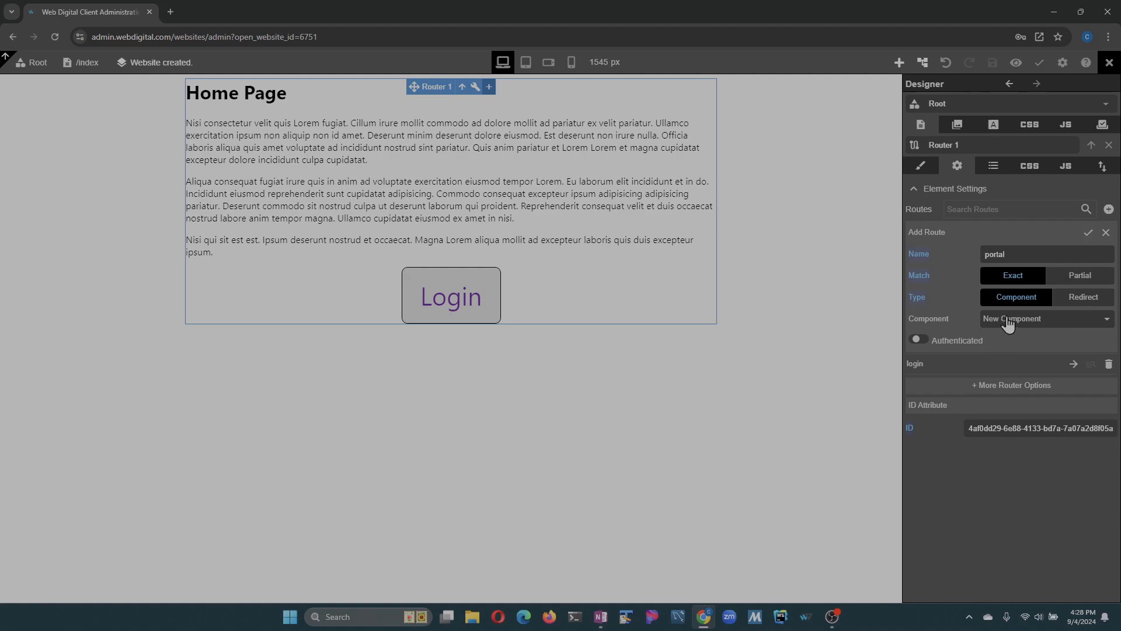
{"action": "left_click", "coordinate": [1089, 234]}
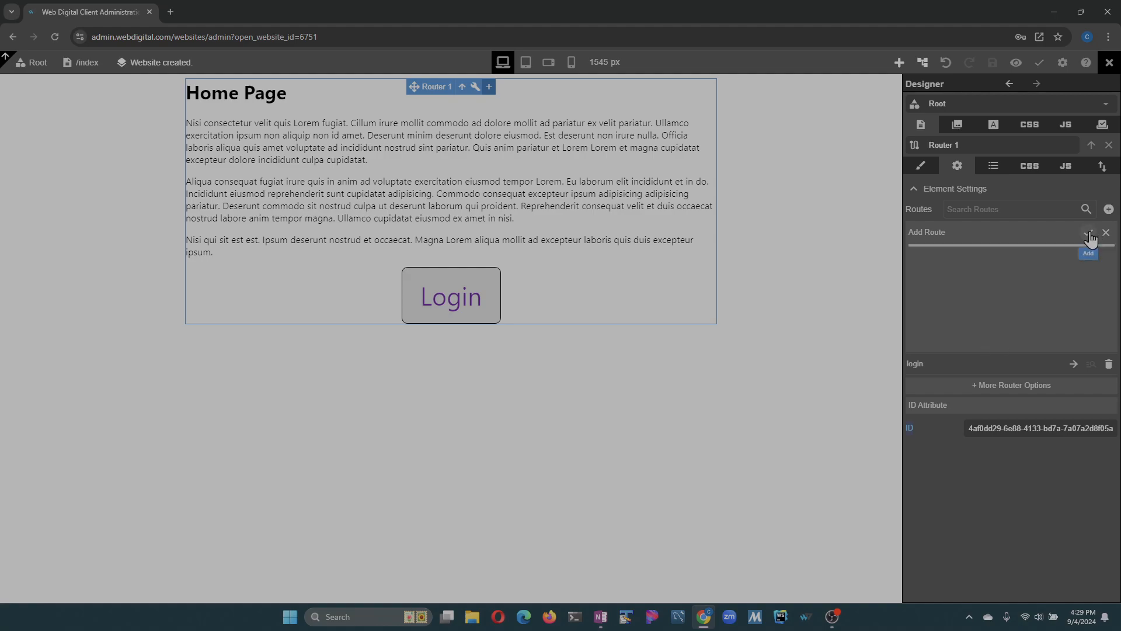
- Rename the portal route's component to Portal and its root block to Portal Root, and save the website
{"action": "left_click", "coordinate": [513, 140]}
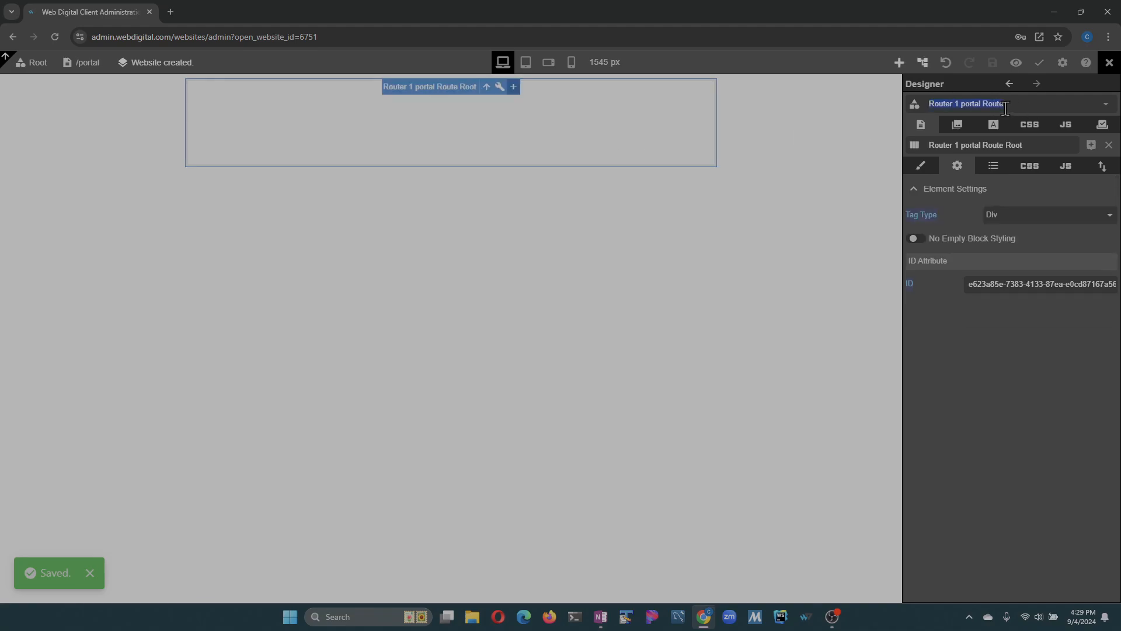
{"action": "type", "text": "O"}
{"action": "type", "text": "Portal"}
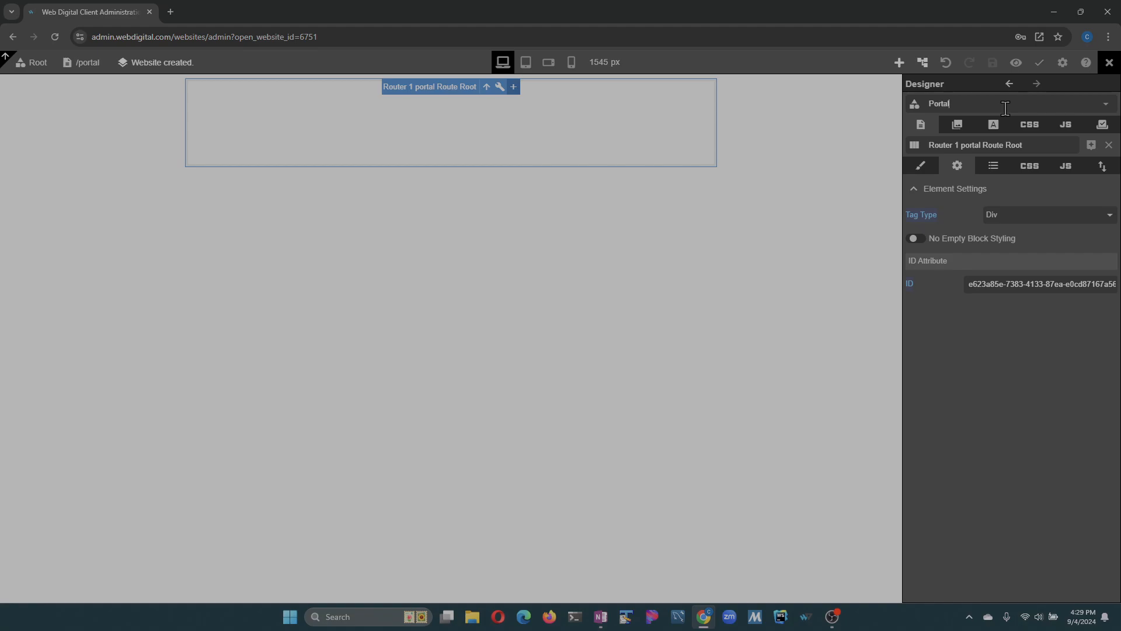
{"action": "left_click", "coordinate": [1048, 149]}
{"action": "key", "text": "BackSpace"}
{"action": "key", "text": "BackSpace"}
{"action": "key", "text": "BackSpace"}
{"action": "key", "text": "BackSpace"}
{"action": "key", "text": "BackSpace"}
{"action": "key", "text": "BackSpace"}
{"action": "key", "text": "BackSpace"}
{"action": "key", "text": "BackSpace"}
{"action": "key", "text": "BackSpace"}
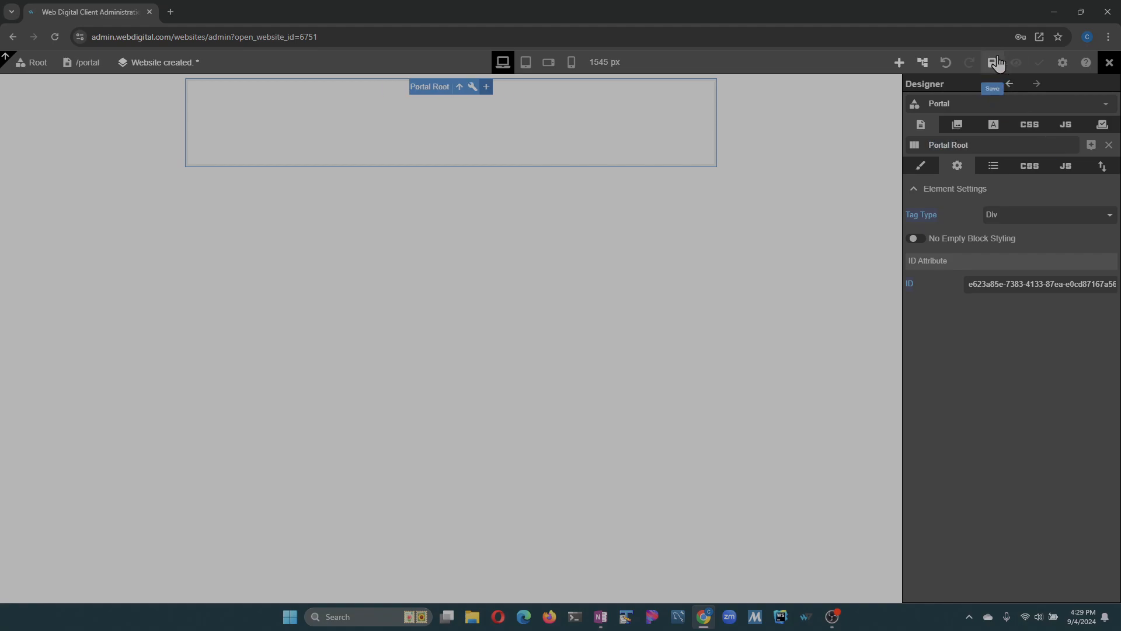
{"action": "left_click", "coordinate": [992, 63]}
- Add a heading to the Portal component with the text "Portal Content"
{"action": "left_click", "coordinate": [899, 62]}
{"action": "left_click_drag", "start_coordinate": [926, 152], "coordinate": [353, 111]}
{"action": "double_click", "coordinate": [286, 93]}
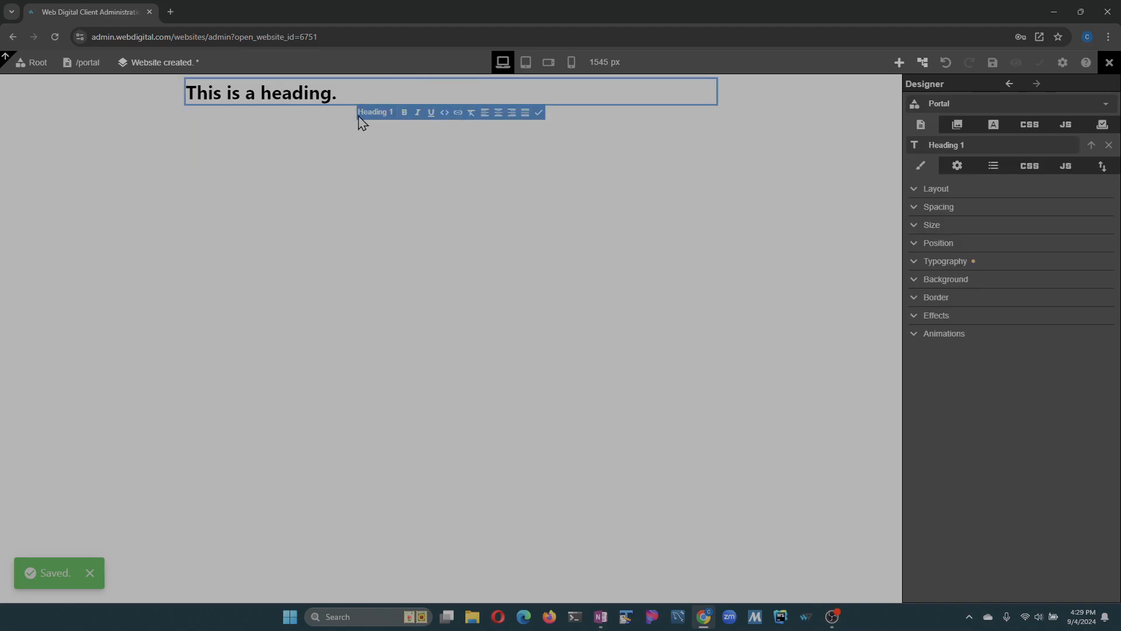
{"action": "key", "text": "ctrl+a"}
{"action": "type", "text": "P"}
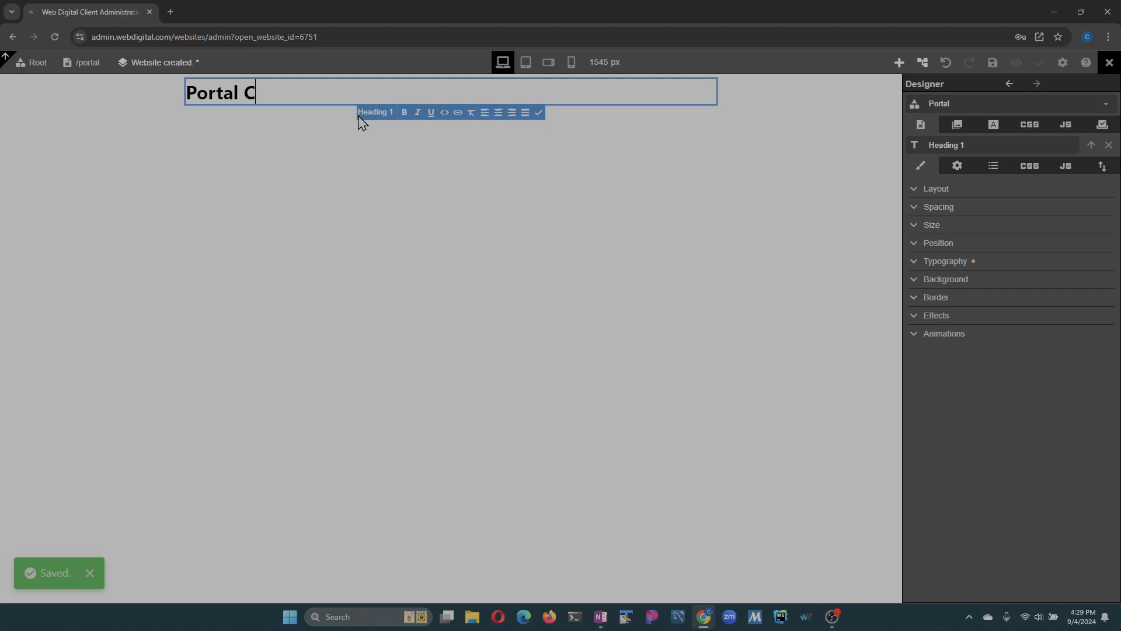
{"action": "left_click", "coordinate": [539, 112]}
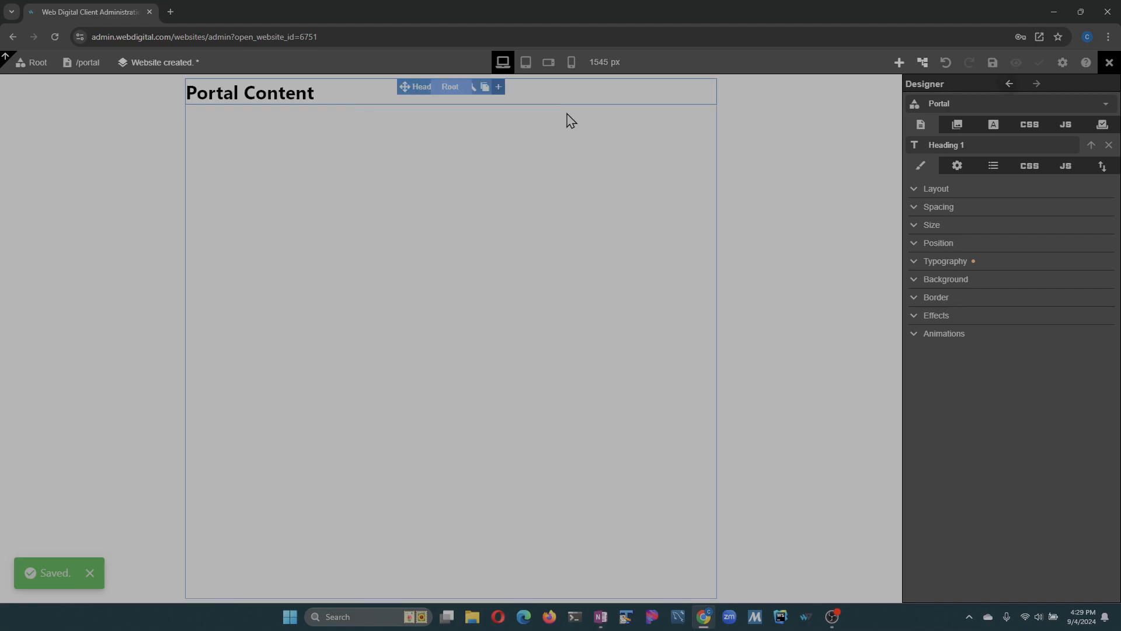
- Add two paragraphs with different generated lorem ipsum text below the Portal Content heading, and save the website
{"action": "left_click", "coordinate": [900, 62]}
{"action": "left_click_drag", "start_coordinate": [968, 153], "coordinate": [961, 216]}
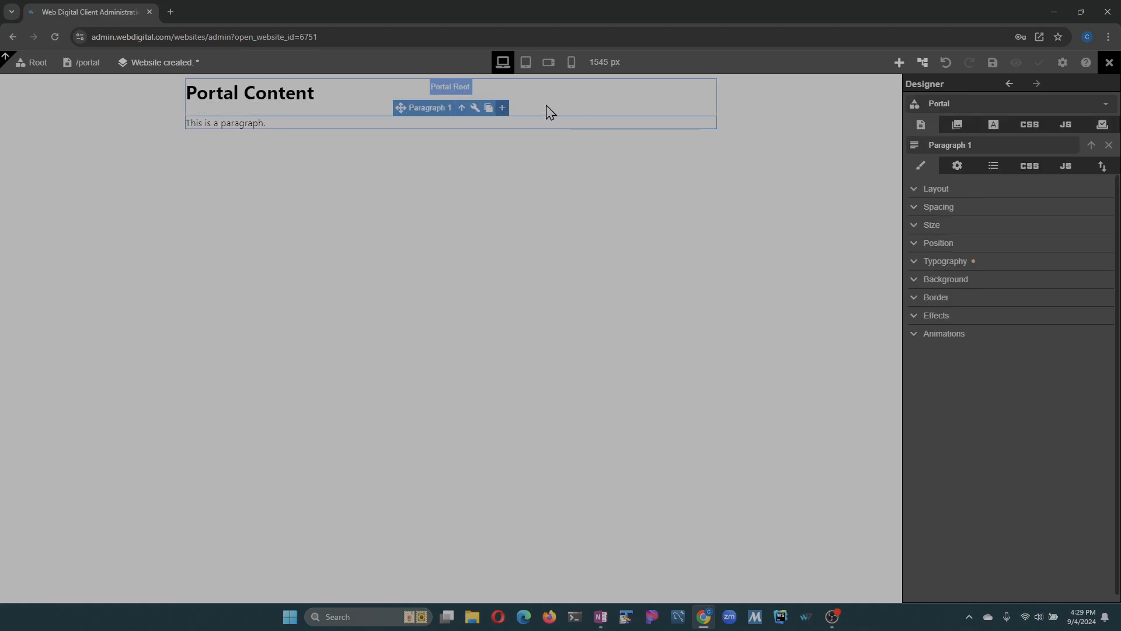
{"action": "left_click", "coordinate": [957, 166]}
{"action": "left_click", "coordinate": [1019, 234]}
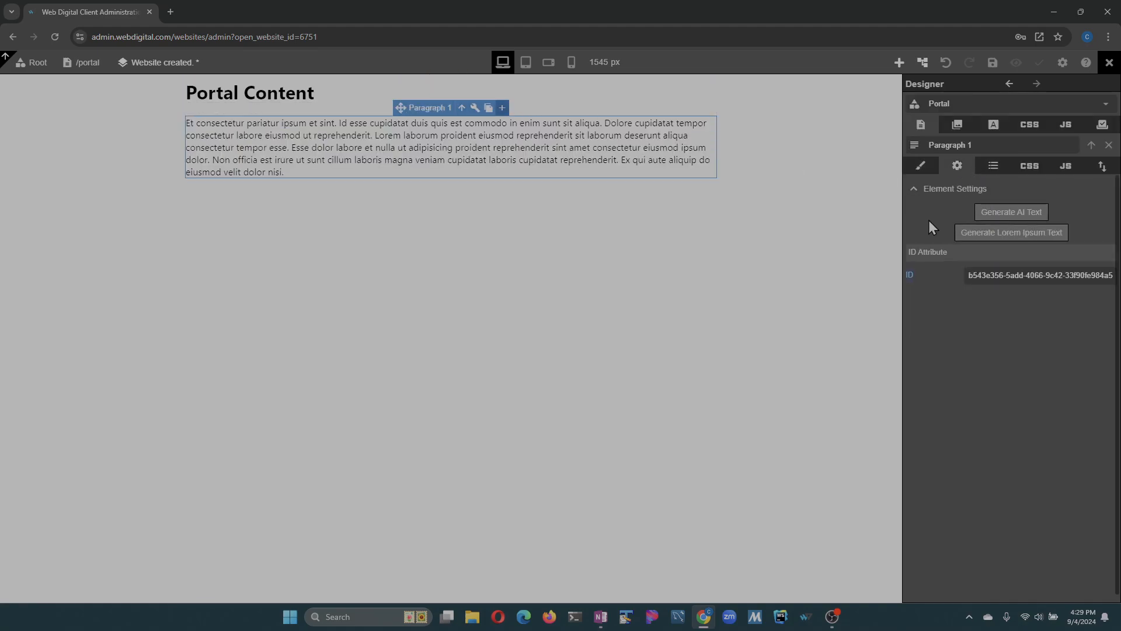
{"action": "left_click", "coordinate": [501, 109]}
{"action": "left_click", "coordinate": [958, 166]}
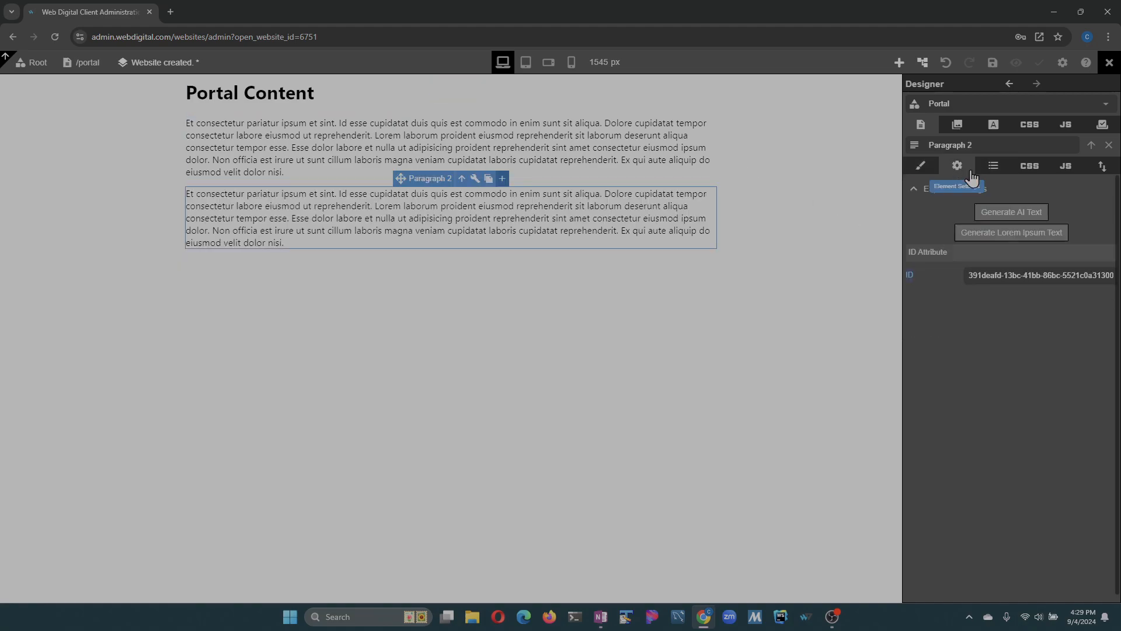
{"action": "left_click", "coordinate": [1014, 236]}
{"action": "left_click", "coordinate": [993, 63]}
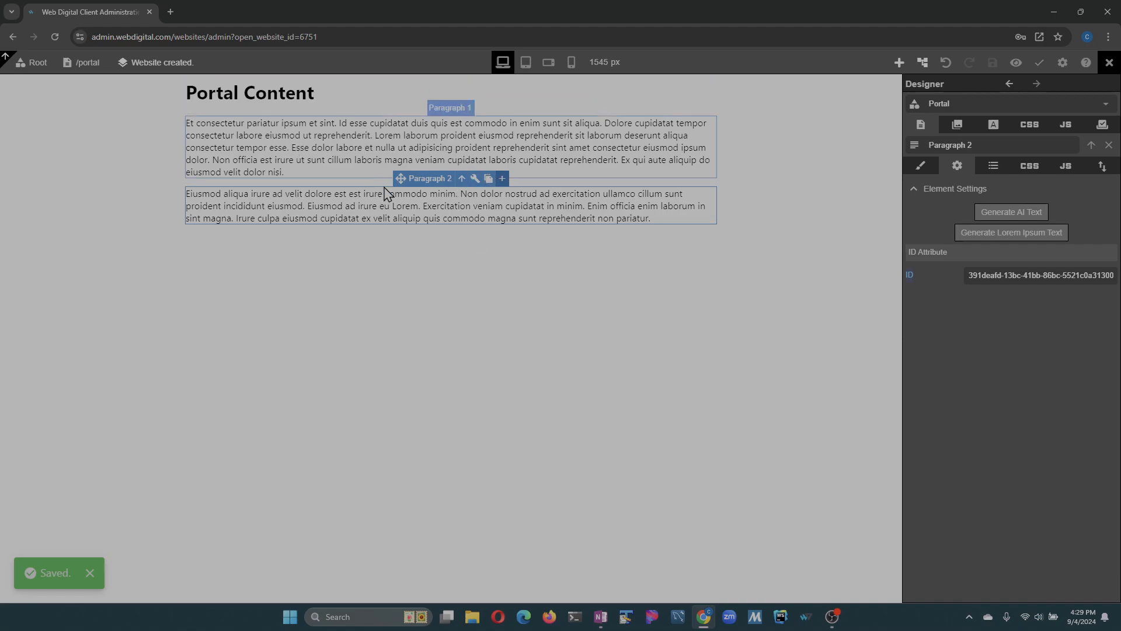
- Add a Logout element below the paragraphs and centre it using block display and auto side margins
{"action": "left_click", "coordinate": [900, 66]}
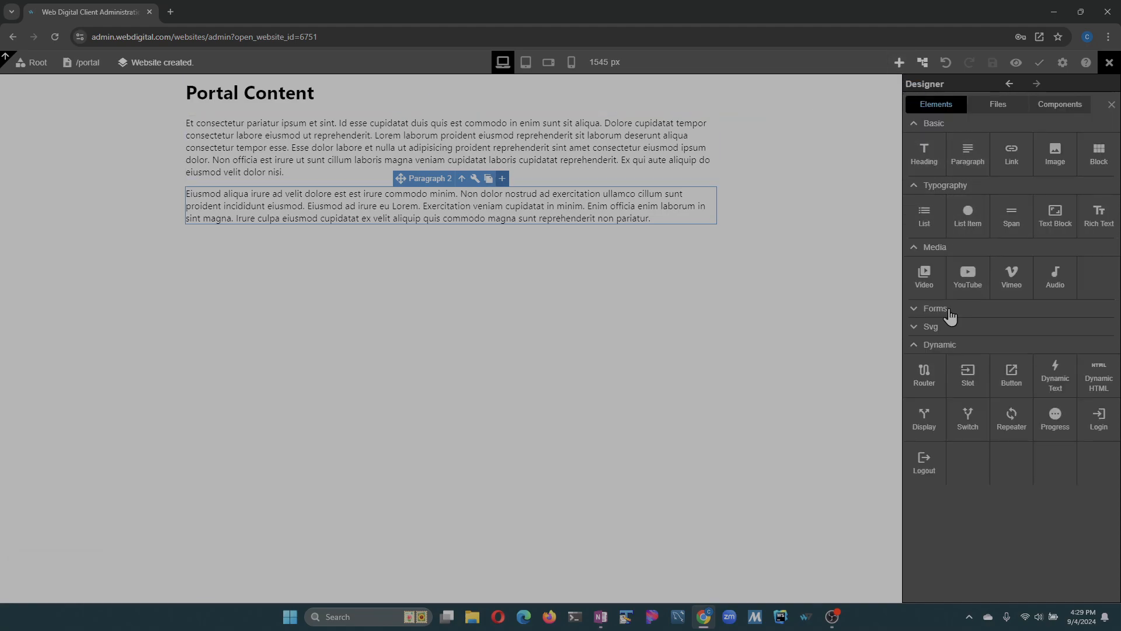
{"action": "left_click_drag", "start_coordinate": [941, 452], "coordinate": [919, 239]}
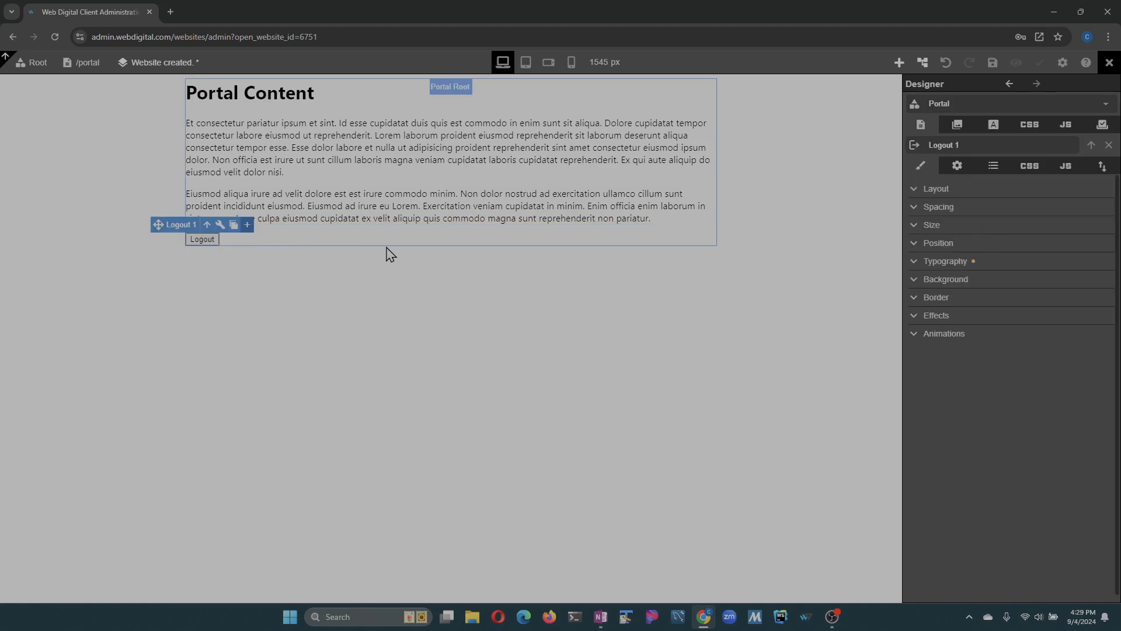
{"action": "left_click", "coordinate": [917, 196]}
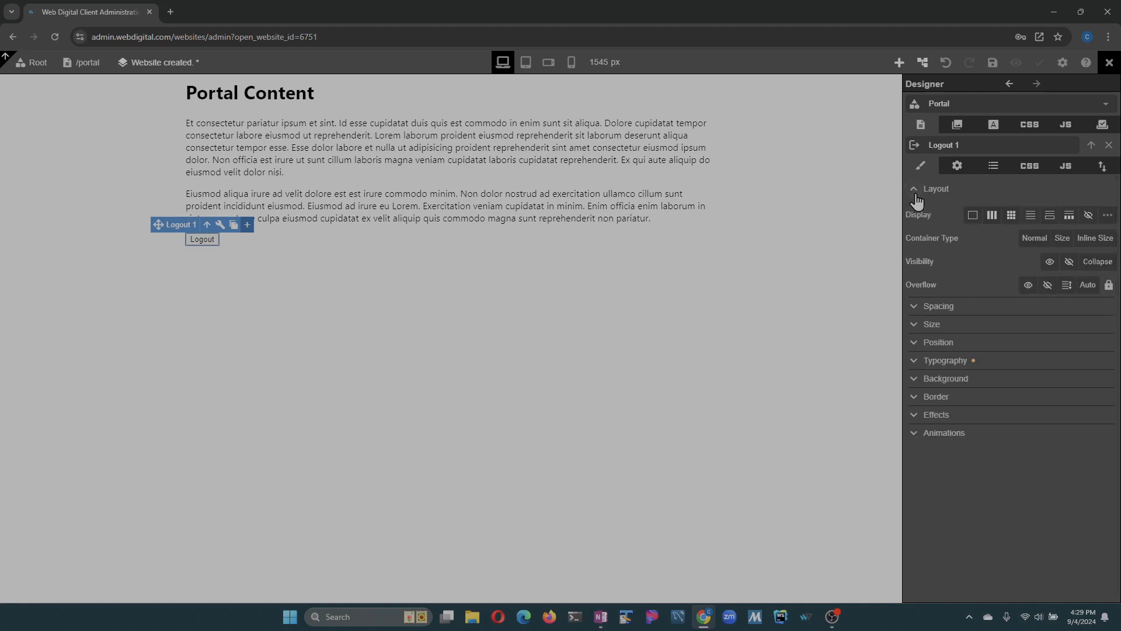
{"action": "left_click", "coordinate": [922, 310]}
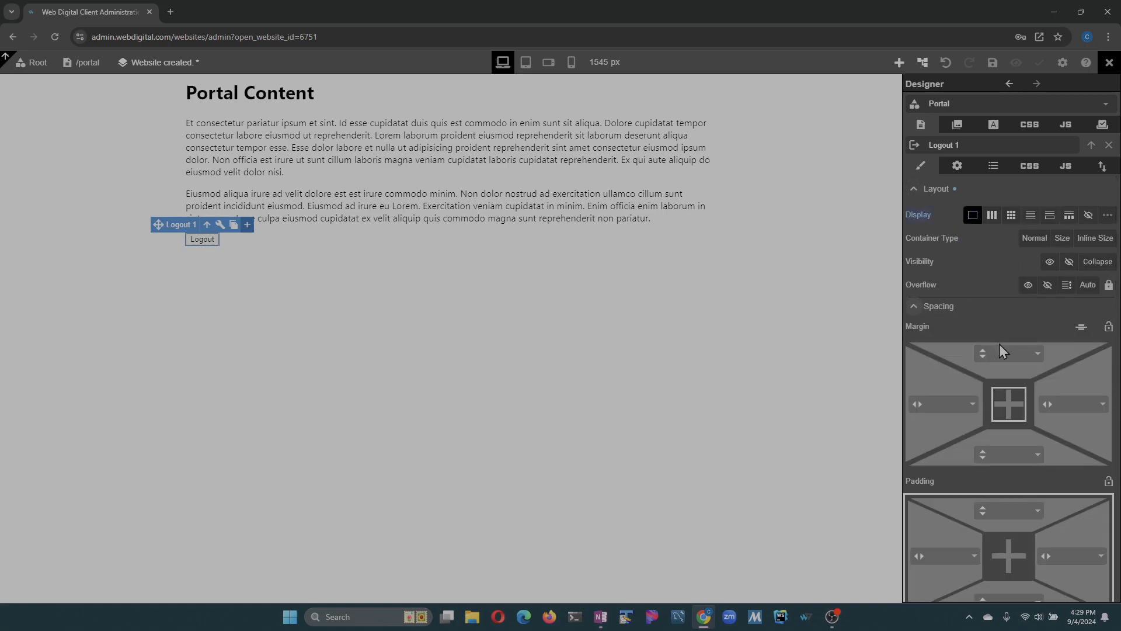
{"action": "left_click", "coordinate": [1082, 327]}
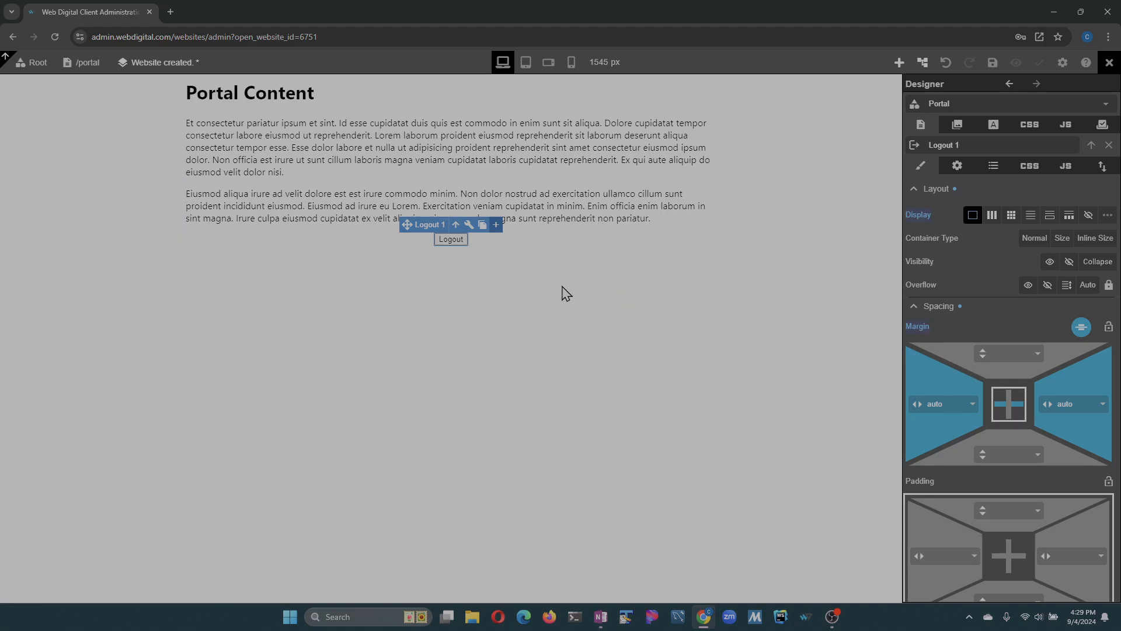
{"action": "left_click", "coordinate": [923, 190]}
{"action": "left_click", "coordinate": [924, 207]}
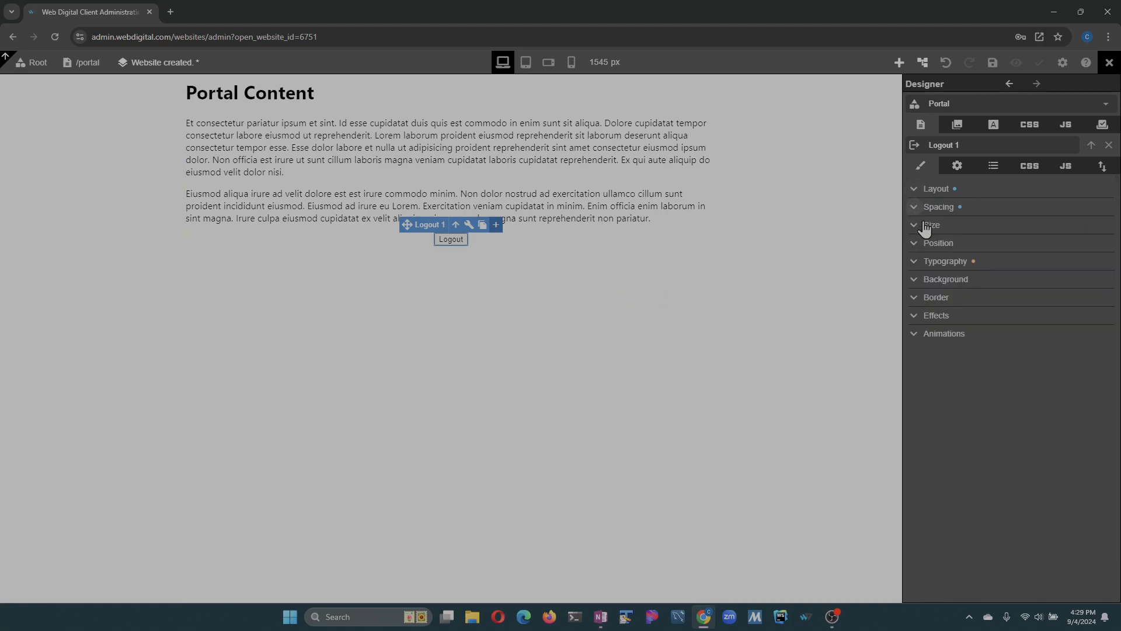
- Set the Logout button's padding to 15 px on all sides and its font size to 40 px
{"action": "left_click", "coordinate": [925, 208]}
{"action": "left_click", "coordinate": [1108, 382]}
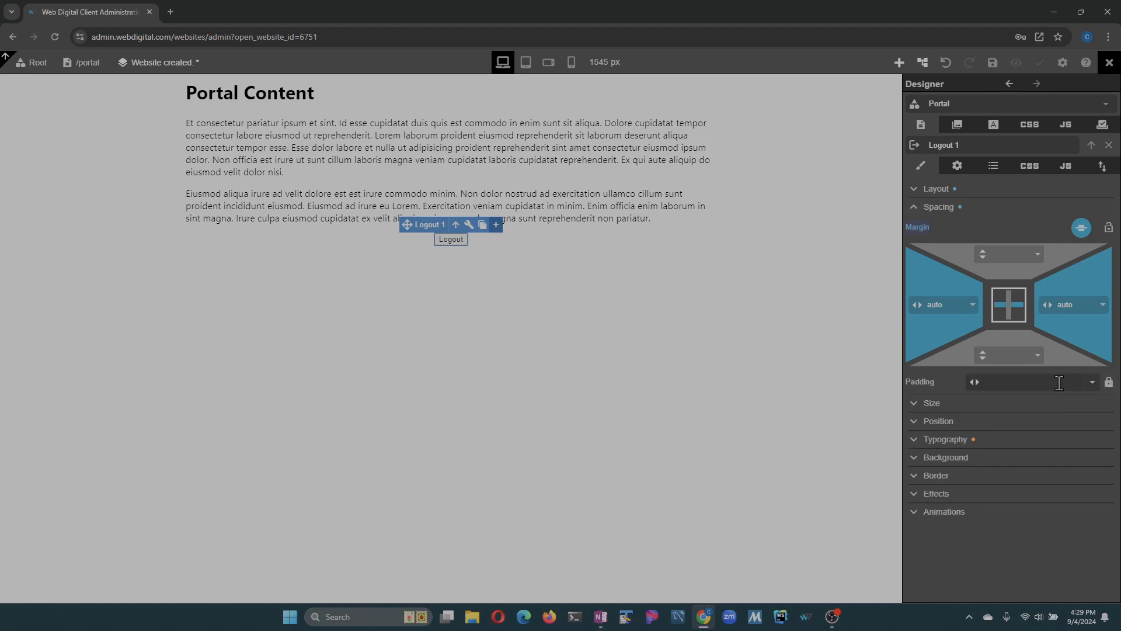
{"action": "left_click_drag", "start_coordinate": [973, 391], "coordinate": [941, 356]}
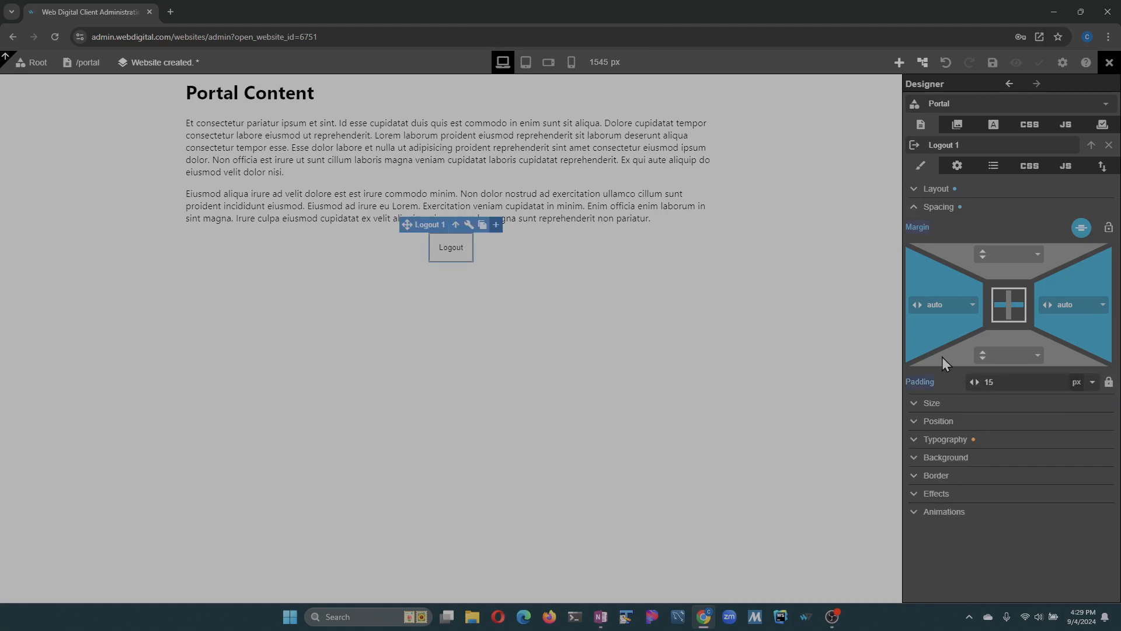
{"action": "left_click", "coordinate": [914, 209]}
{"action": "left_click", "coordinate": [915, 261]}
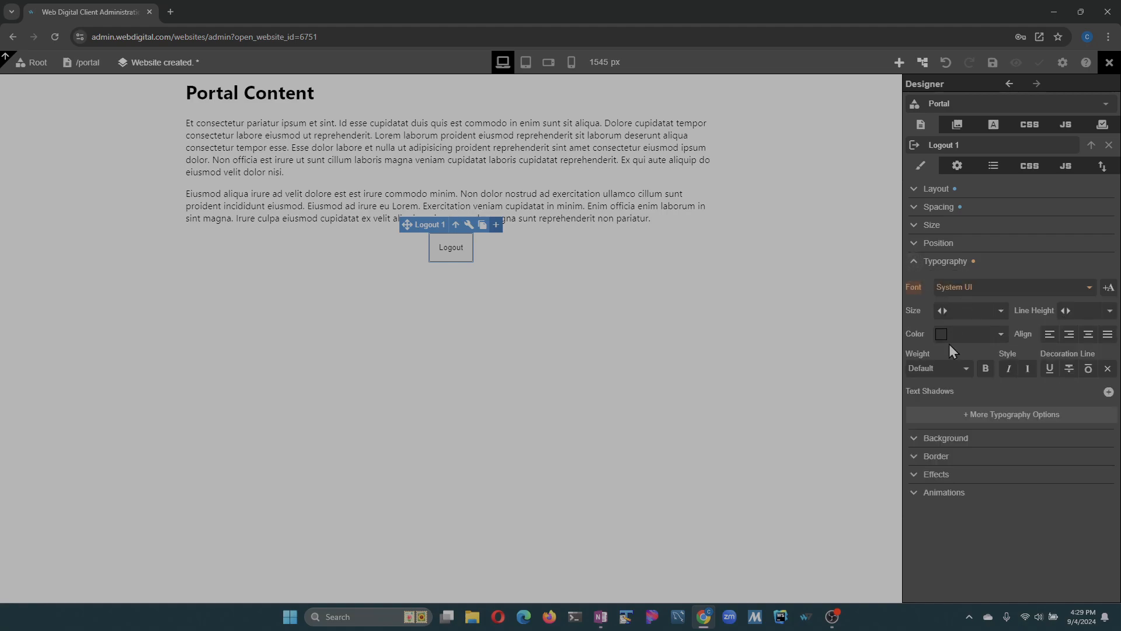
{"action": "mouse_move", "coordinate": [942, 311]}
{"action": "left_mouse_down"}
{"action": "mouse_move", "coordinate": [960, 311]}
{"action": "mouse_move", "coordinate": [938, 311]}
{"action": "left_mouse_up"}
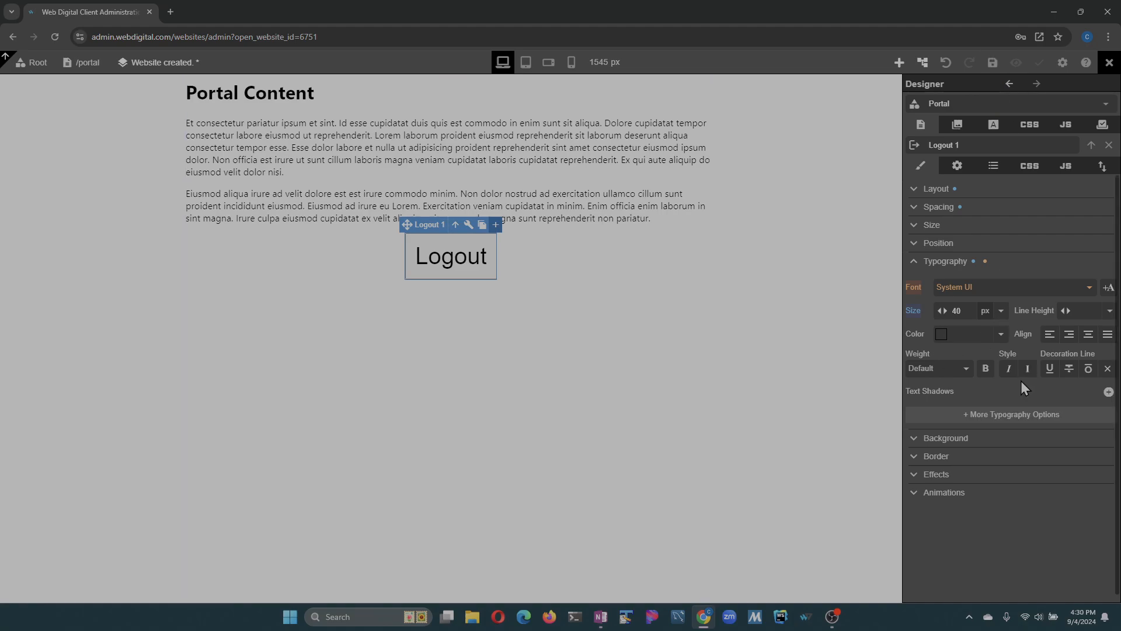
{"action": "left_click", "coordinate": [914, 261]}
- Set the Logout button's Post Logout Route to / and save the website
{"action": "left_click", "coordinate": [958, 168]}
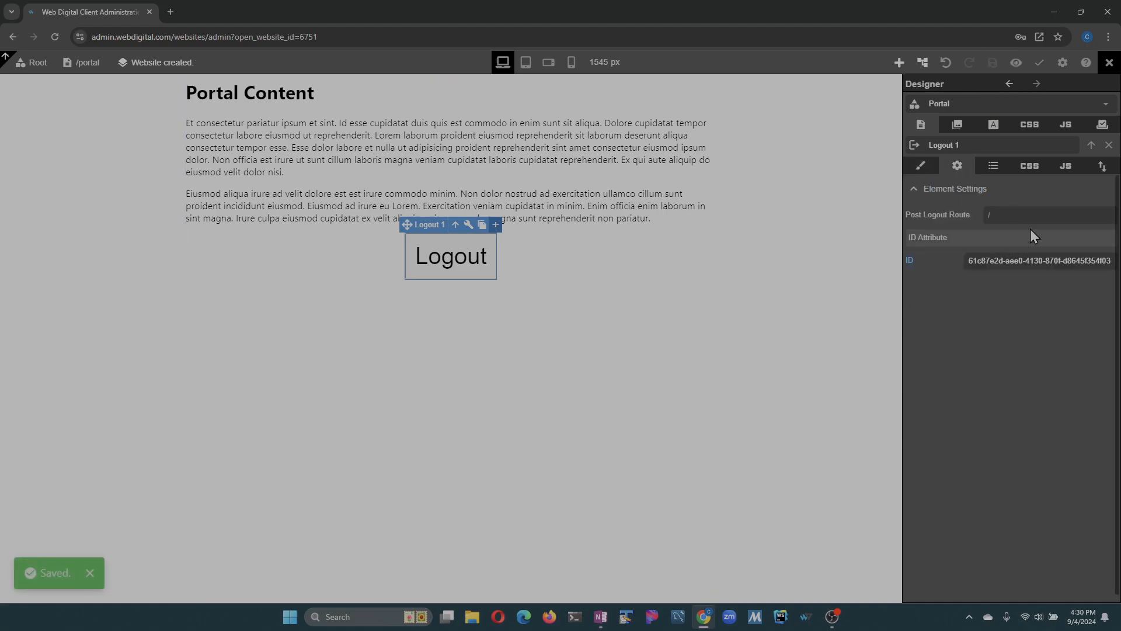
{"action": "type", "text": "/"}
{"action": "key", "text": "Tab"}
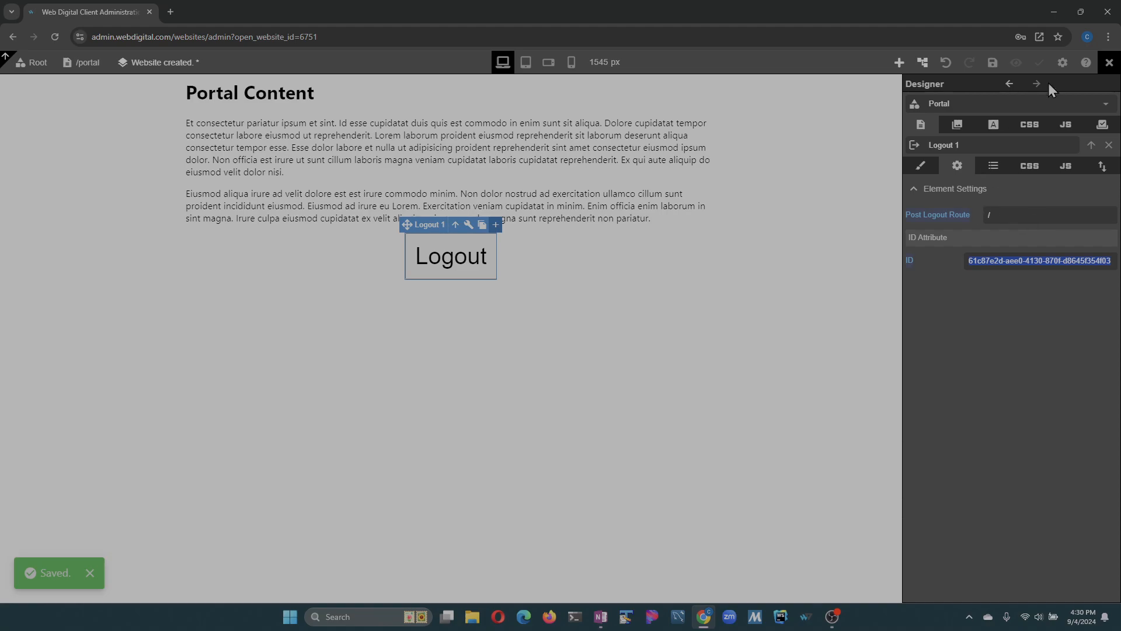
{"action": "left_click", "coordinate": [993, 63]}
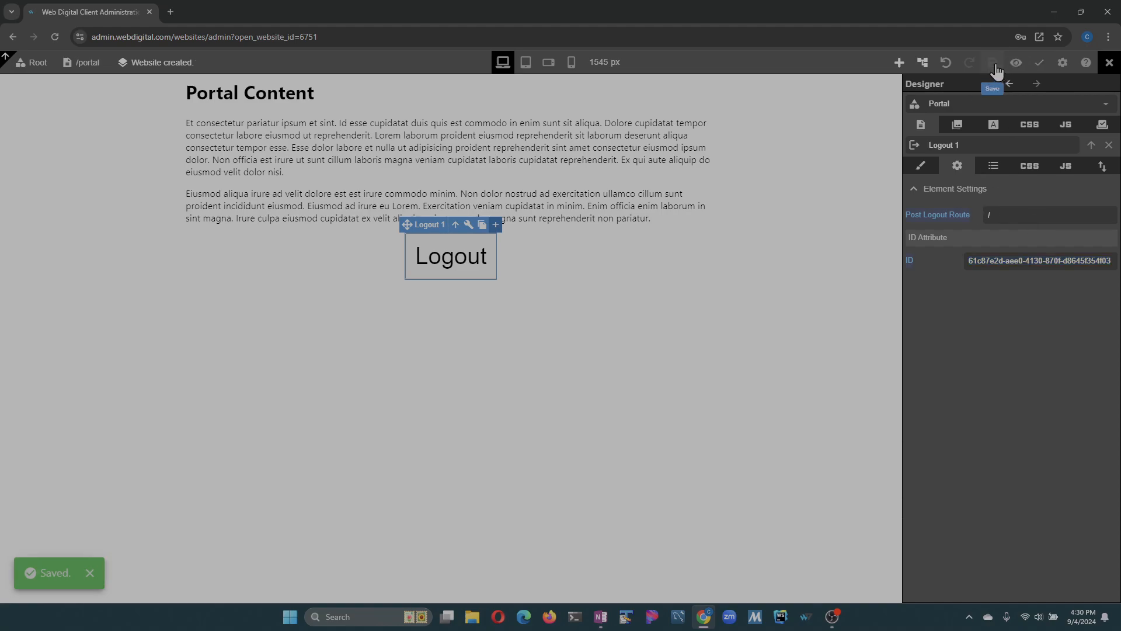
- Load the home route and follow its Login link to the login form
{"action": "left_click", "coordinate": [86, 63]}
{"action": "left_click", "coordinate": [955, 125]}
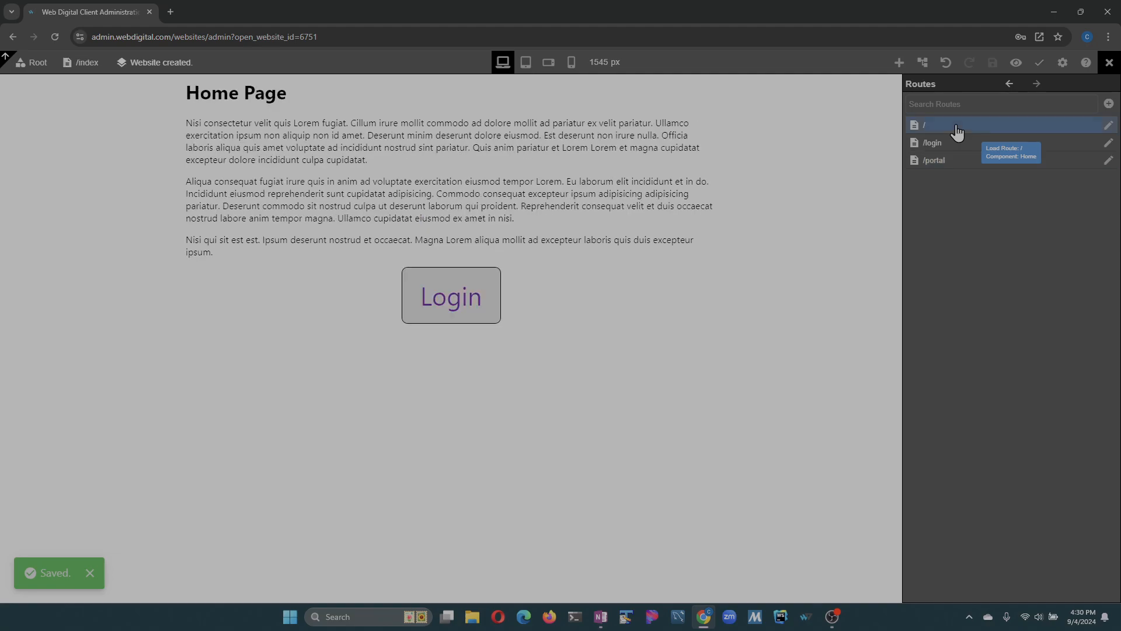
{"action": "left_click", "coordinate": [482, 315]}
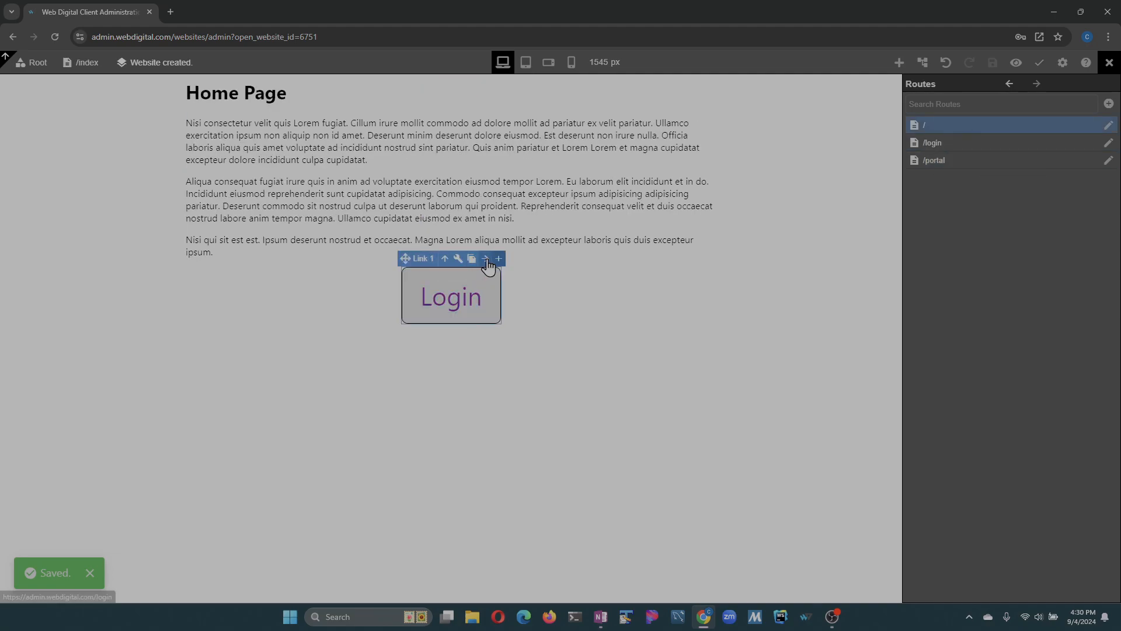
{"action": "left_click", "coordinate": [486, 260]}
- Test the login form with the test username and account password, and log out from the portal page
{"action": "left_click", "coordinate": [485, 295]}
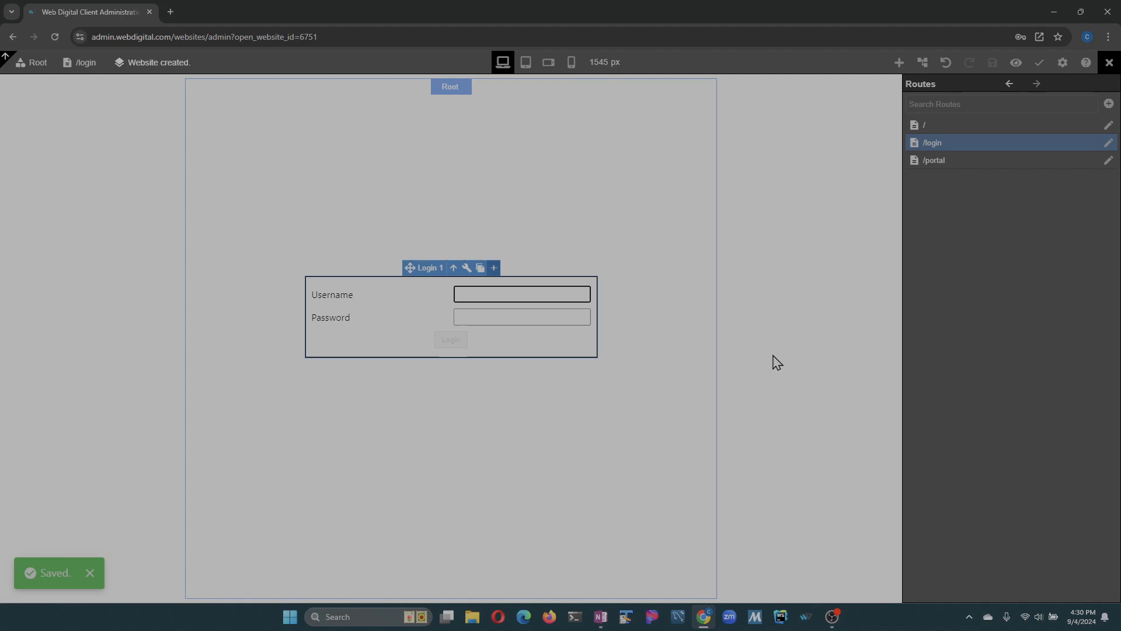
{"action": "type", "text": "test"}
{"action": "key", "text": "Tab"}
{"action": "type", "text": "te"}
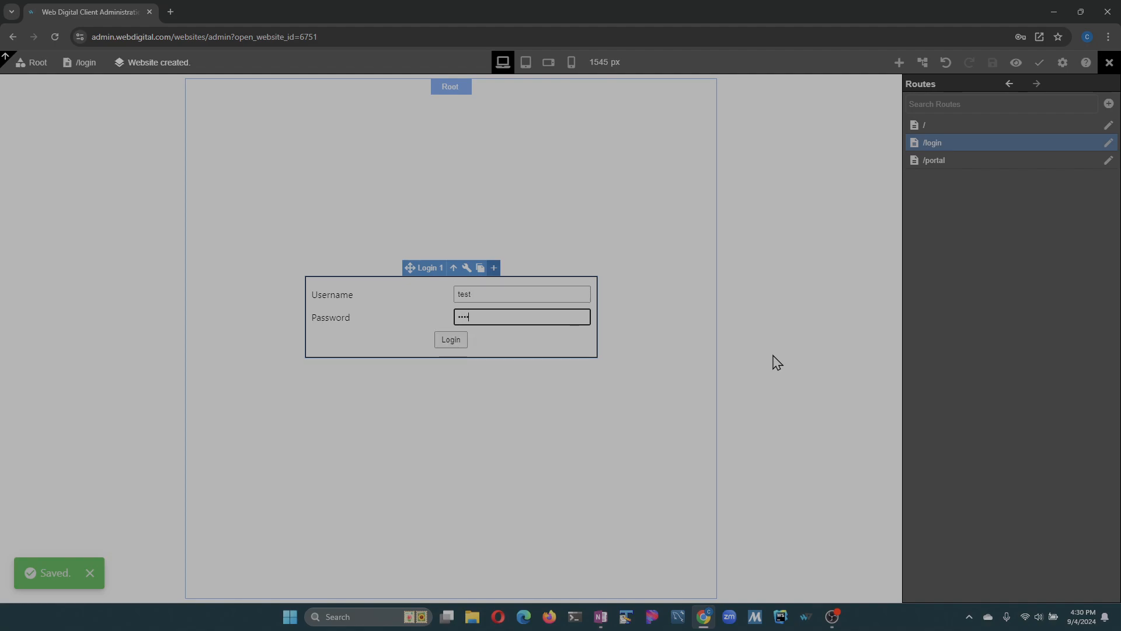
{"action": "type", "text": "st"}
{"action": "left_click", "coordinate": [457, 341]}
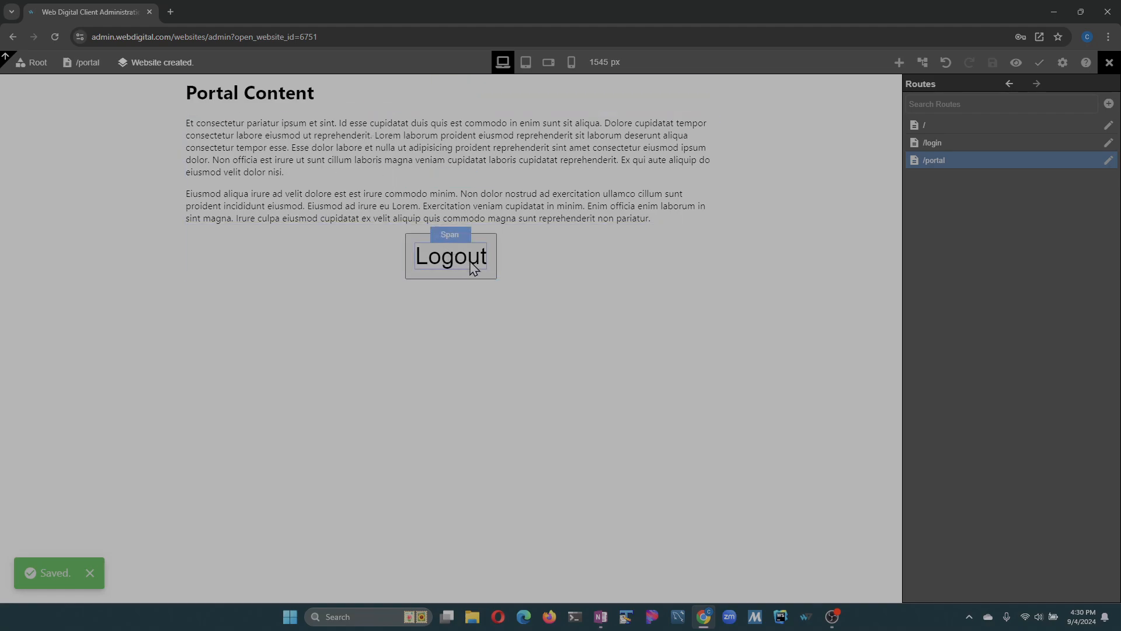
{"action": "left_click", "coordinate": [481, 248]}
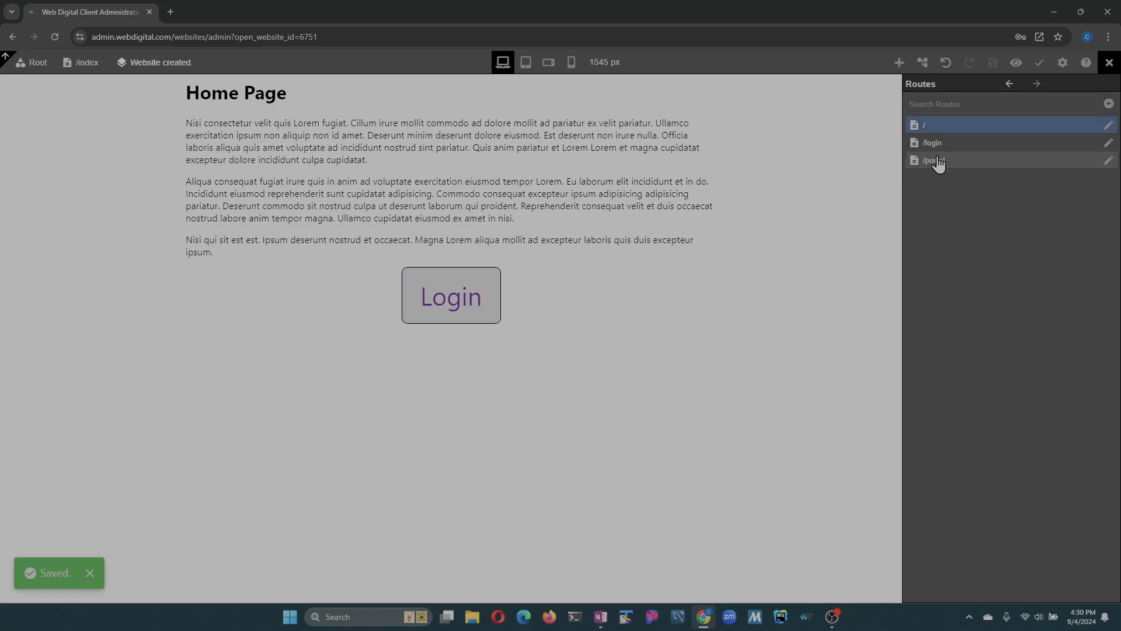
- Commit and publish the website with the commit message "test"
{"action": "left_click", "coordinate": [1040, 63]}
{"action": "triple_click", "coordinate": [1003, 146]}
{"action": "type", "text": "test"}
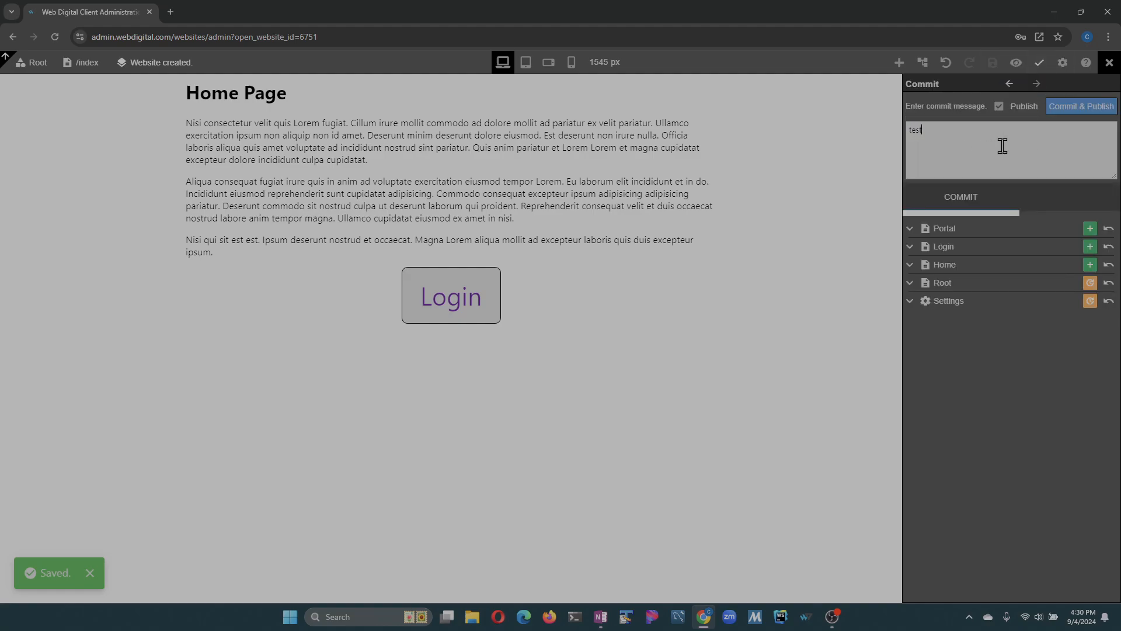
{"action": "left_click", "coordinate": [1070, 107]}
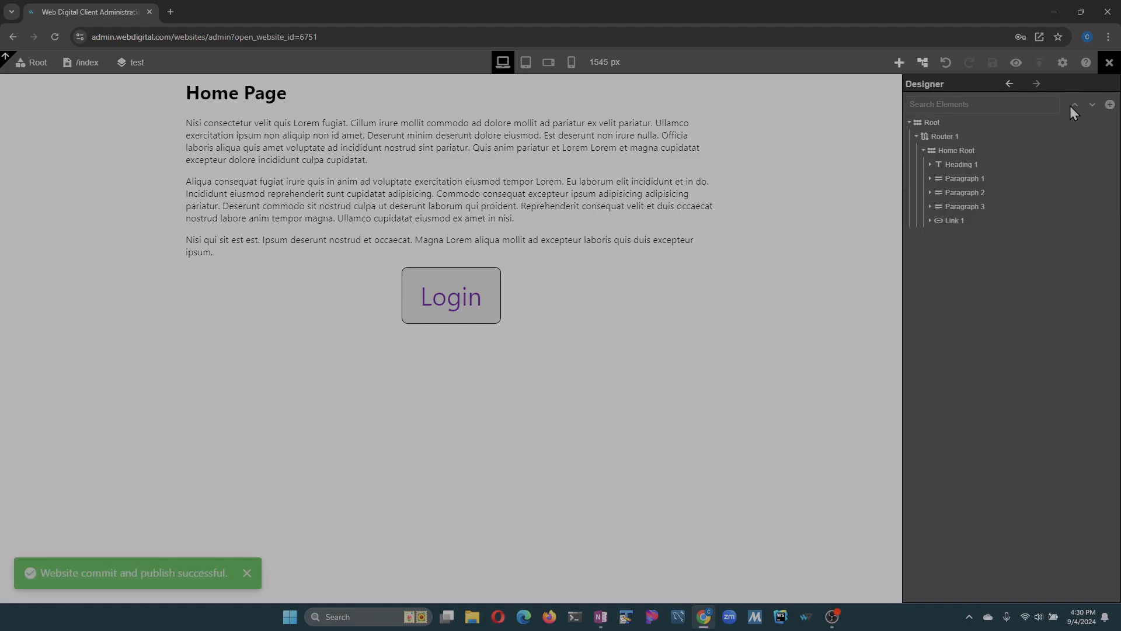
- Close the designer, view the published portal website and follow its Login link
{"action": "left_click", "coordinate": [1110, 63]}
{"action": "left_click", "coordinate": [342, 283]}
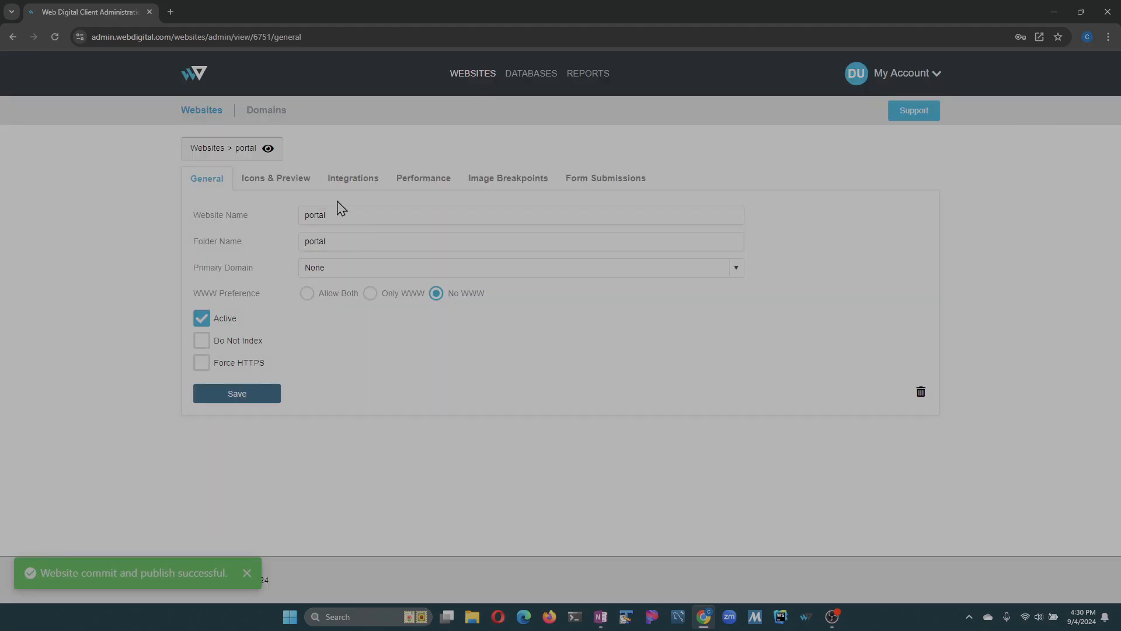
{"action": "left_click", "coordinate": [268, 148]}
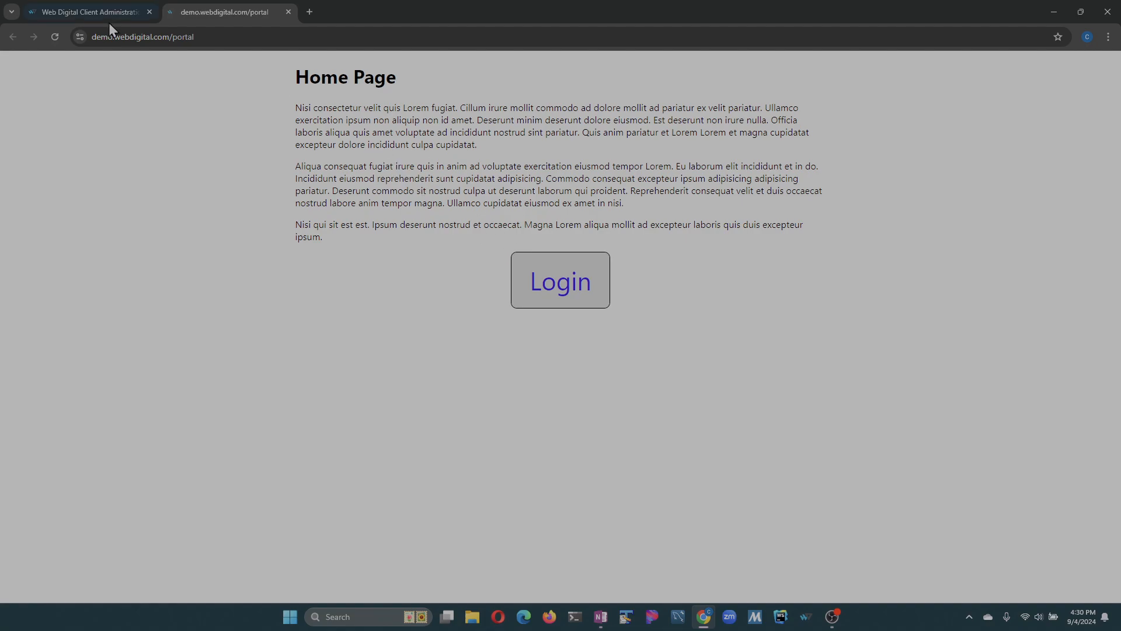
{"action": "left_click", "coordinate": [175, 37]}
{"action": "left_click", "coordinate": [456, 178]}
{"action": "left_click", "coordinate": [571, 282]}
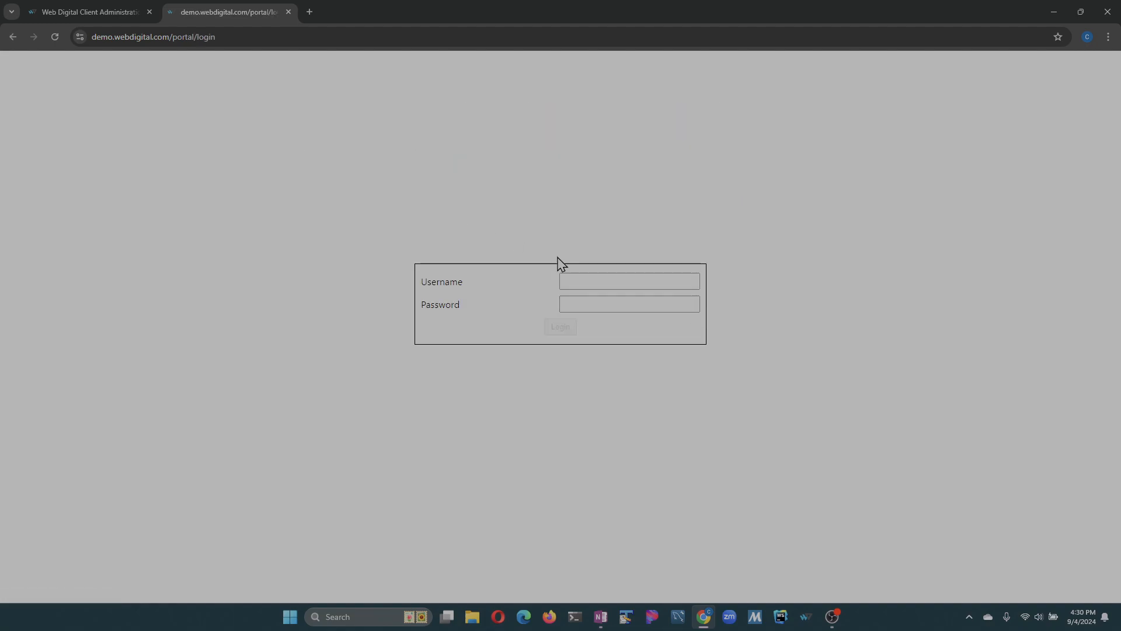
- Log in to the published site with the test username and account password, dismiss the password warning, and log out
{"action": "left_click", "coordinate": [655, 282]}
{"action": "type", "text": "test"}
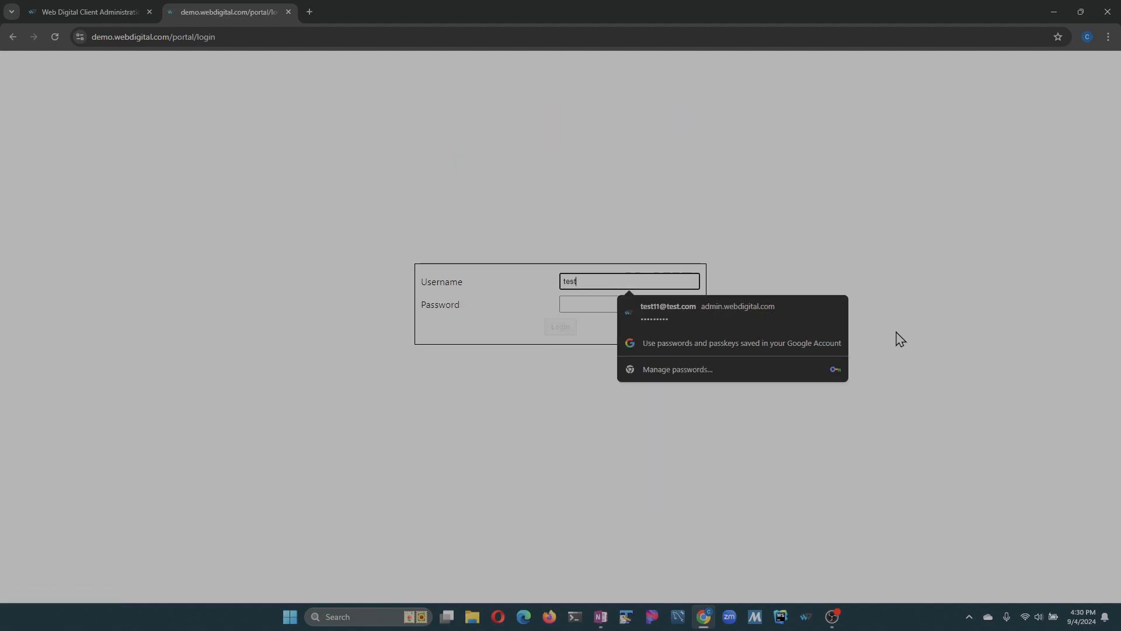
{"action": "key", "text": "Tab"}
{"action": "type", "text": "te"}
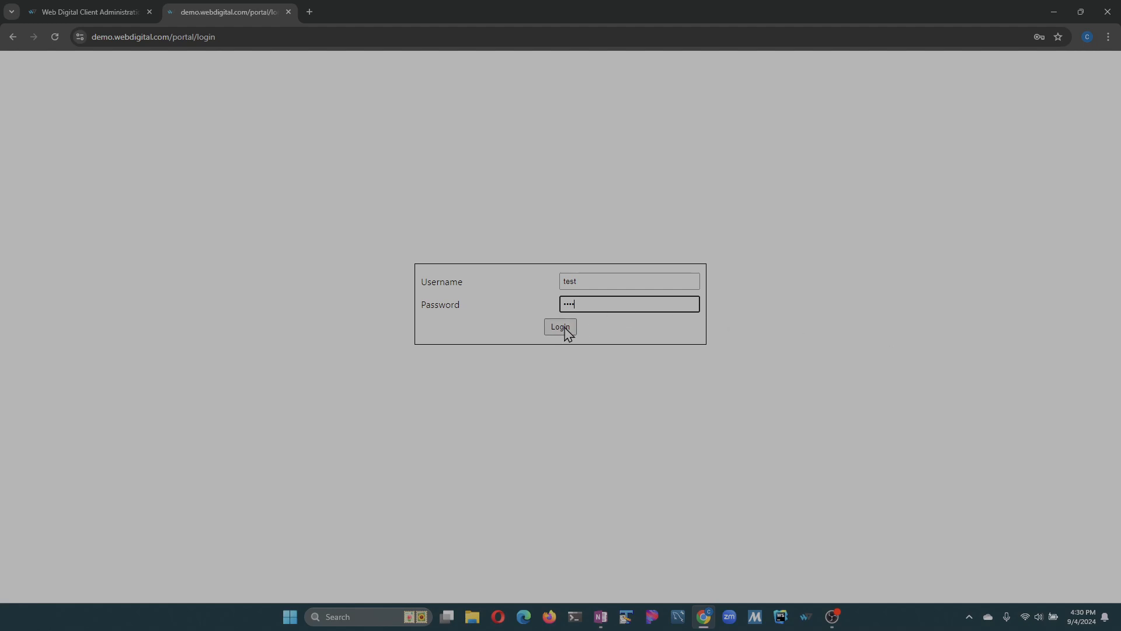
{"action": "type", "text": "st"}
{"action": "left_click", "coordinate": [565, 328]}
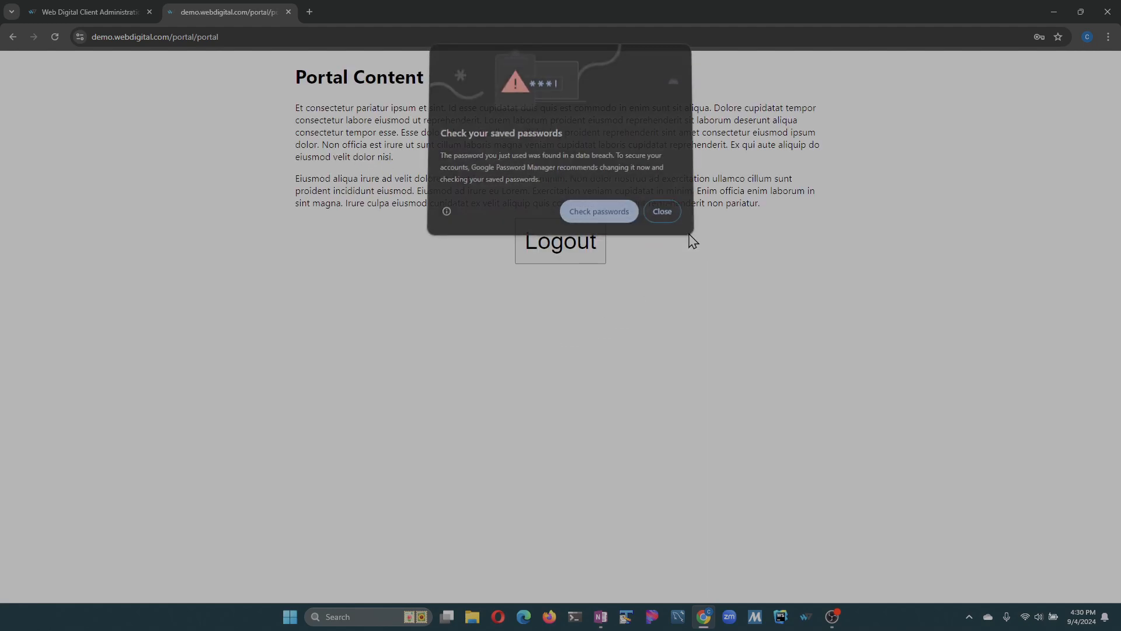
{"action": "left_click", "coordinate": [660, 214]}
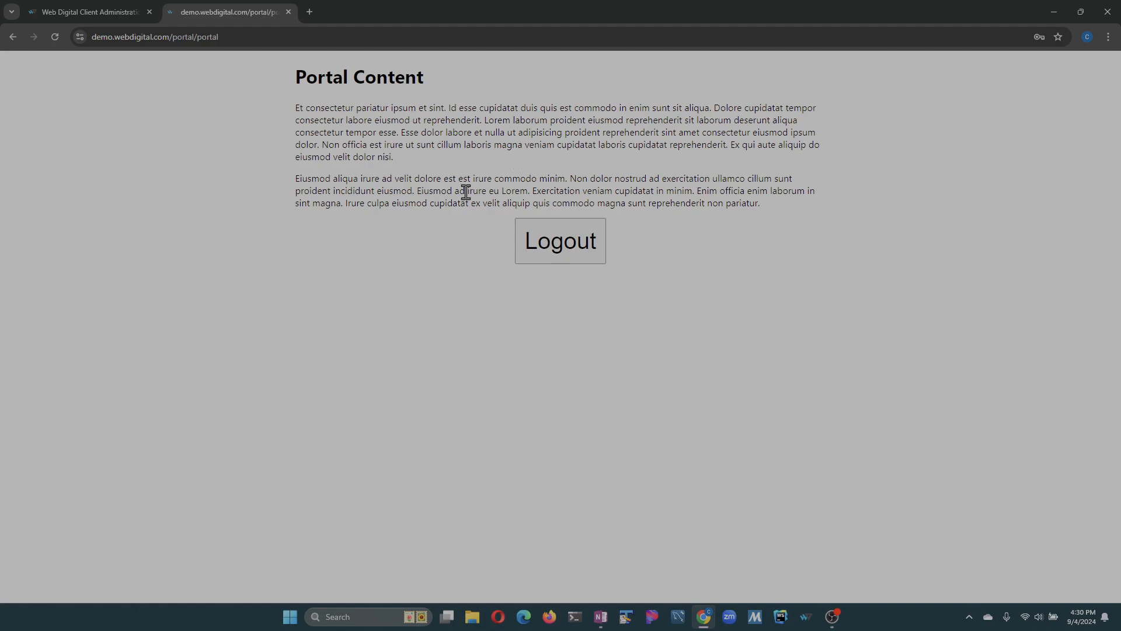
{"action": "left_click", "coordinate": [576, 263]}
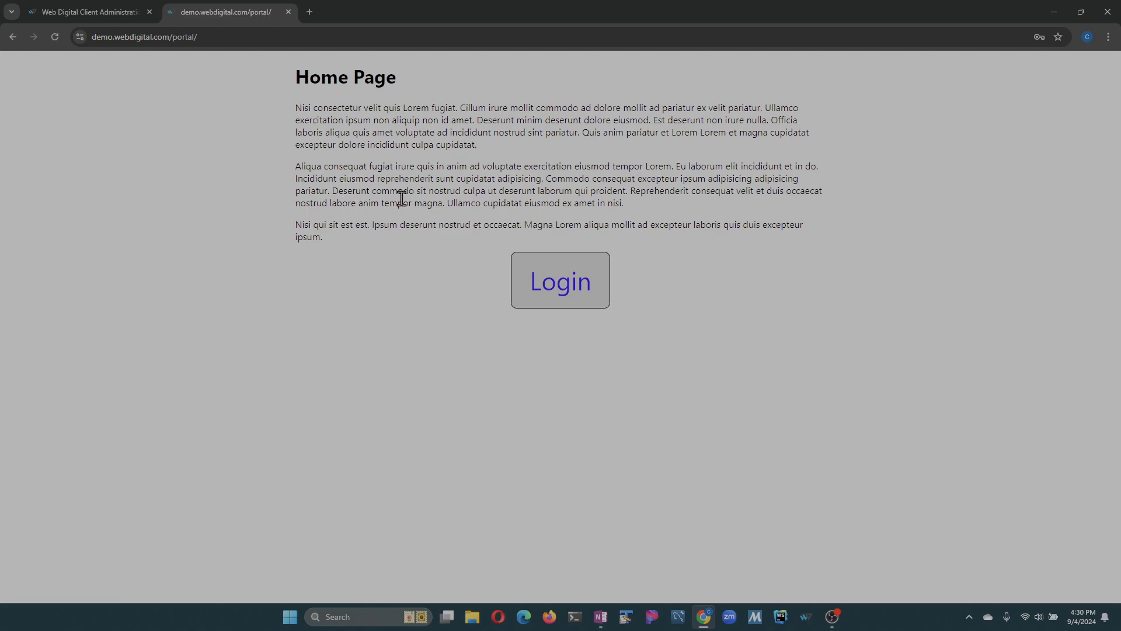